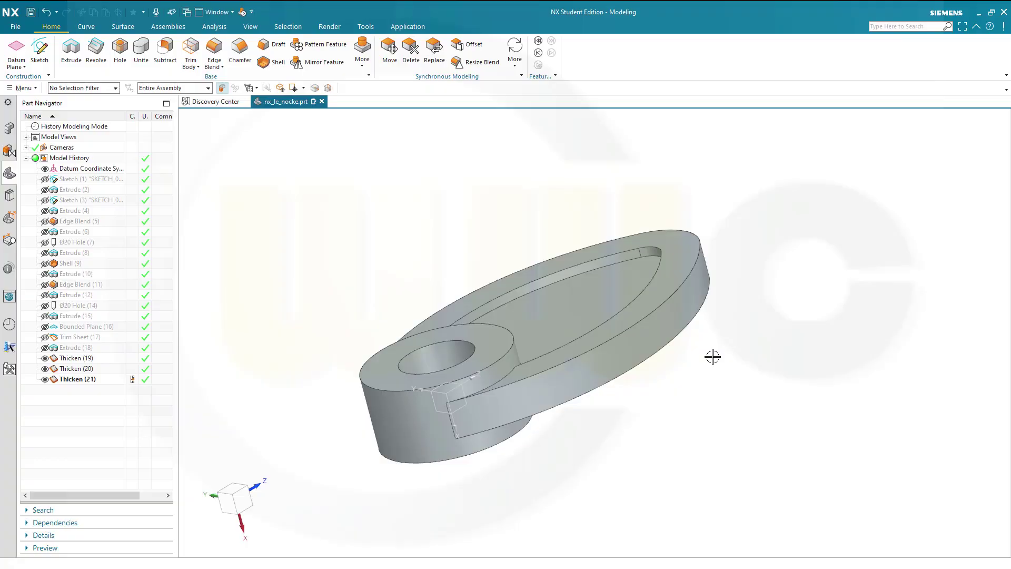
{"action": "mouse_move", "coordinate": [725, 365]}
{"action": "middle_mouse_down"}
{"action": "mouse_move", "coordinate": [728, 385]}
{"action": "mouse_move", "coordinate": [743, 374]}
{"action": "mouse_move", "coordinate": [727, 379]}
{"action": "mouse_move", "coordinate": [729, 406]}
{"action": "mouse_move", "coordinate": [713, 350]}
{"action": "mouse_move", "coordinate": [713, 413]}
{"action": "mouse_move", "coordinate": [696, 352]}
{"action": "mouse_move", "coordinate": [719, 381]}
{"action": "mouse_move", "coordinate": [782, 412]}
{"action": "mouse_move", "coordinate": [715, 358]}
{"action": "mouse_move", "coordinate": [718, 386]}
{"action": "middle_mouse_up"}
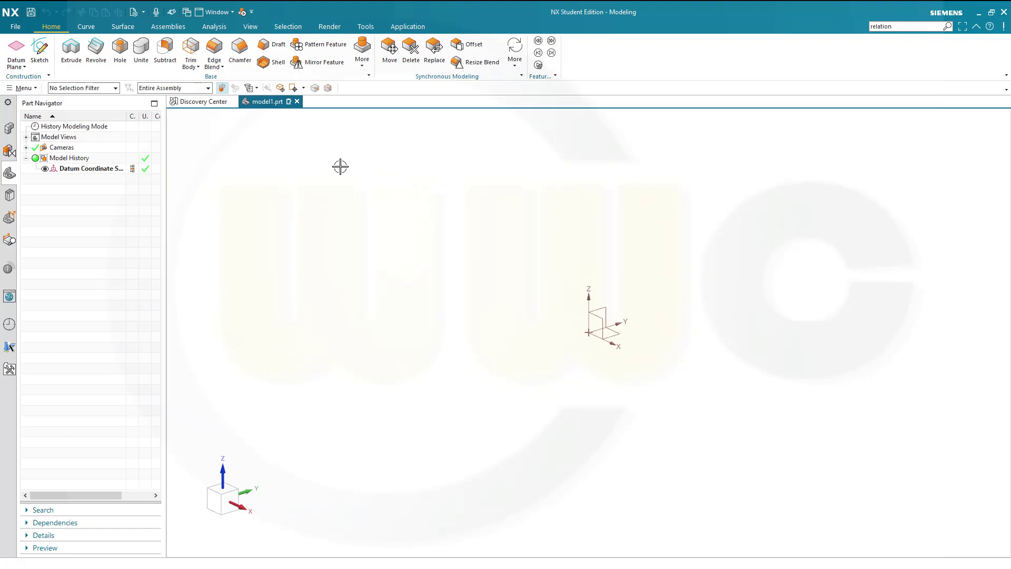
- Create a new sketch on the Right principal plane
{"action": "left_click", "coordinate": [40, 49]}
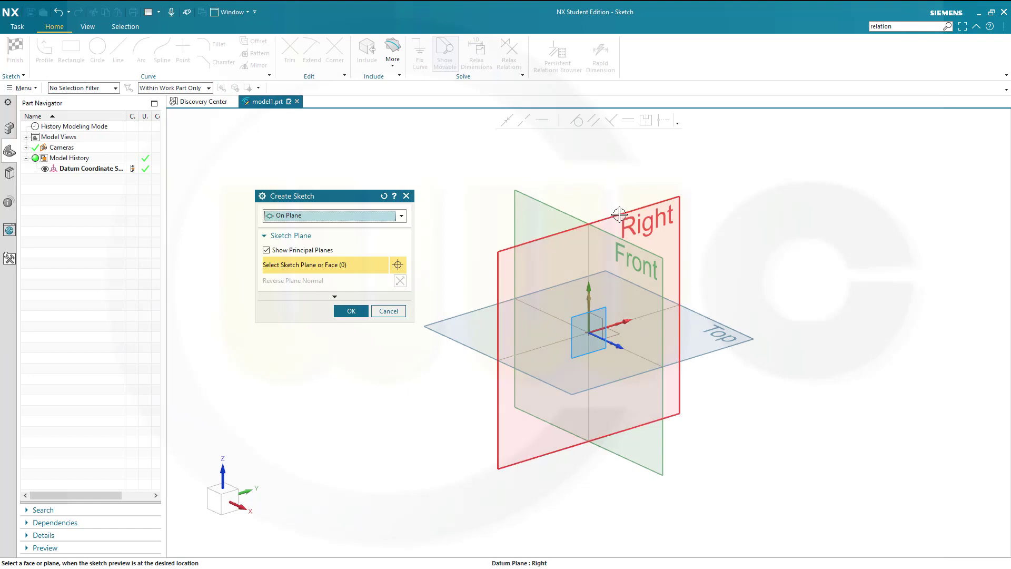
{"action": "left_click", "coordinate": [619, 214]}
{"action": "left_click", "coordinate": [350, 312]}
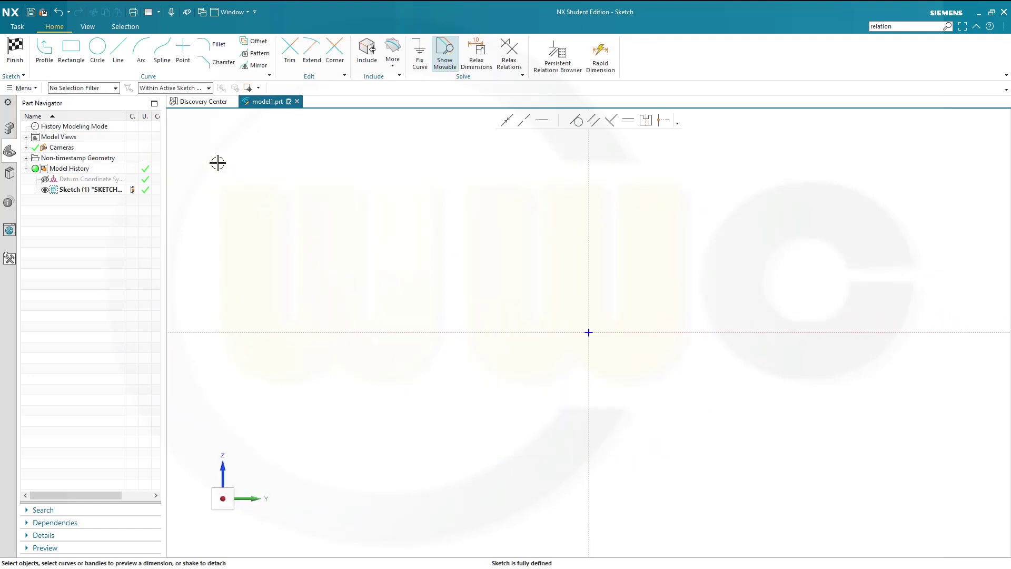
- Draw a circle of diameter 40 centred on the sketch origin
{"action": "left_click", "coordinate": [97, 50]}
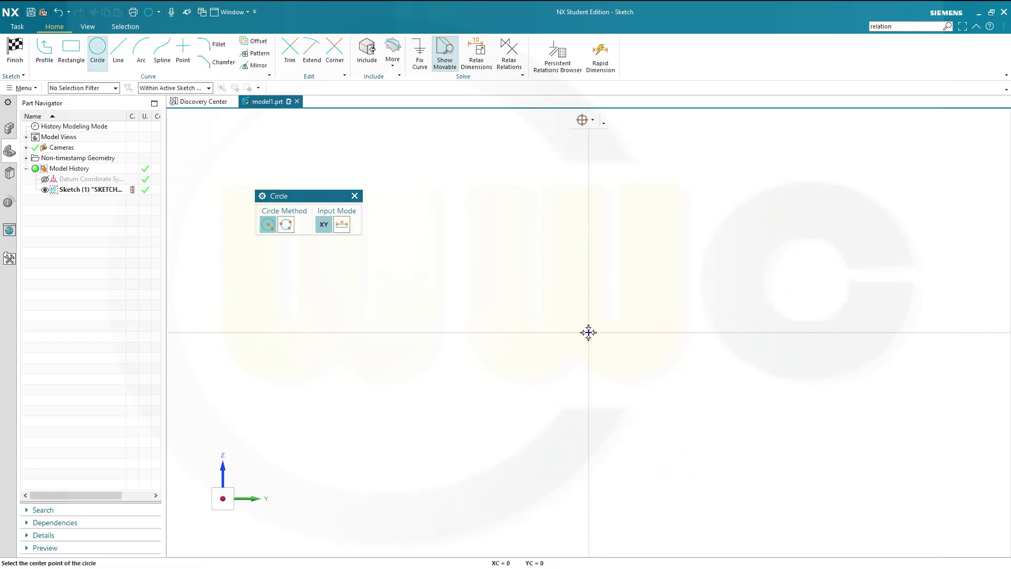
{"action": "left_click", "coordinate": [588, 332]}
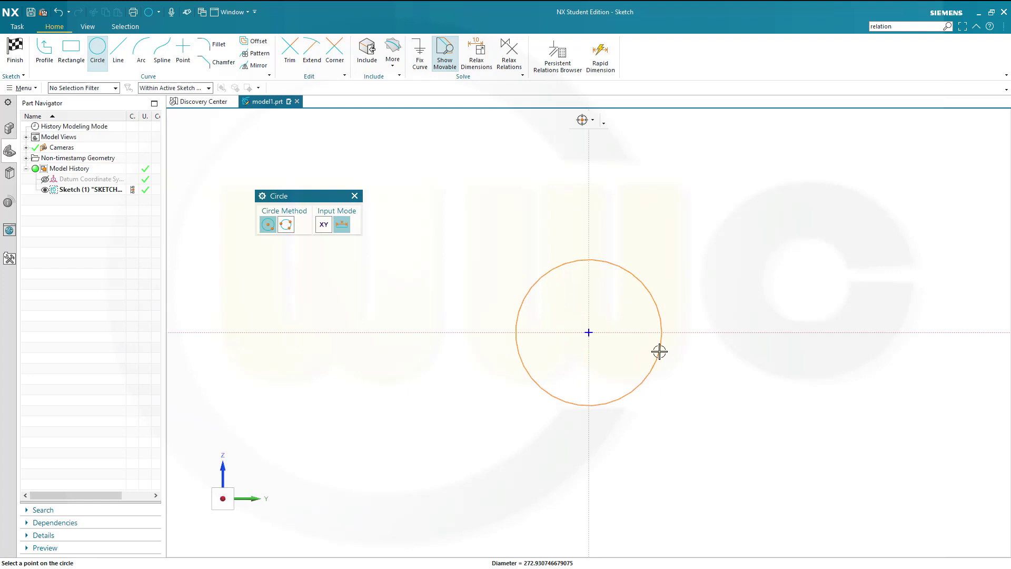
{"action": "type", "text": "40"}
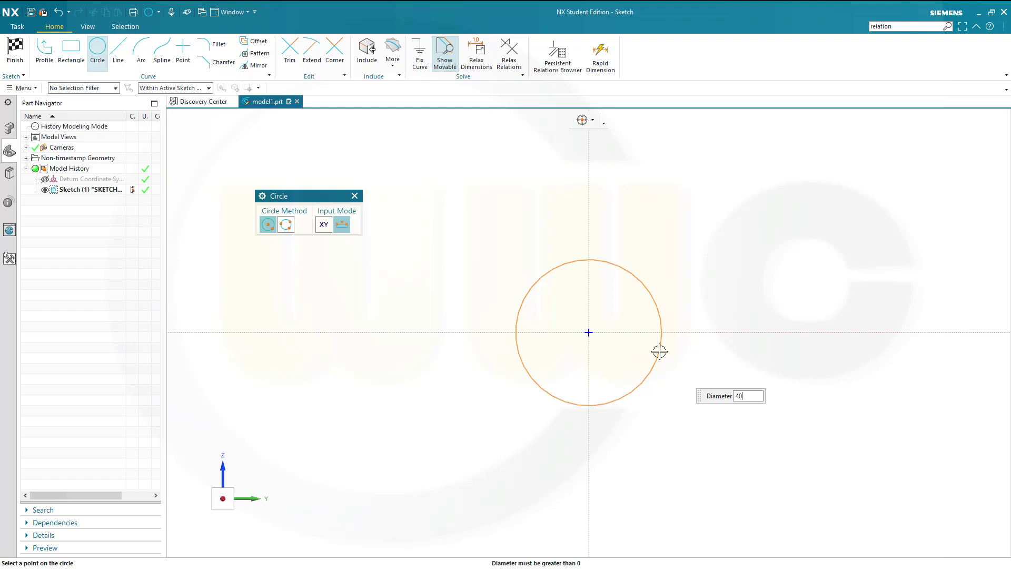
{"action": "key", "text": "Return"}
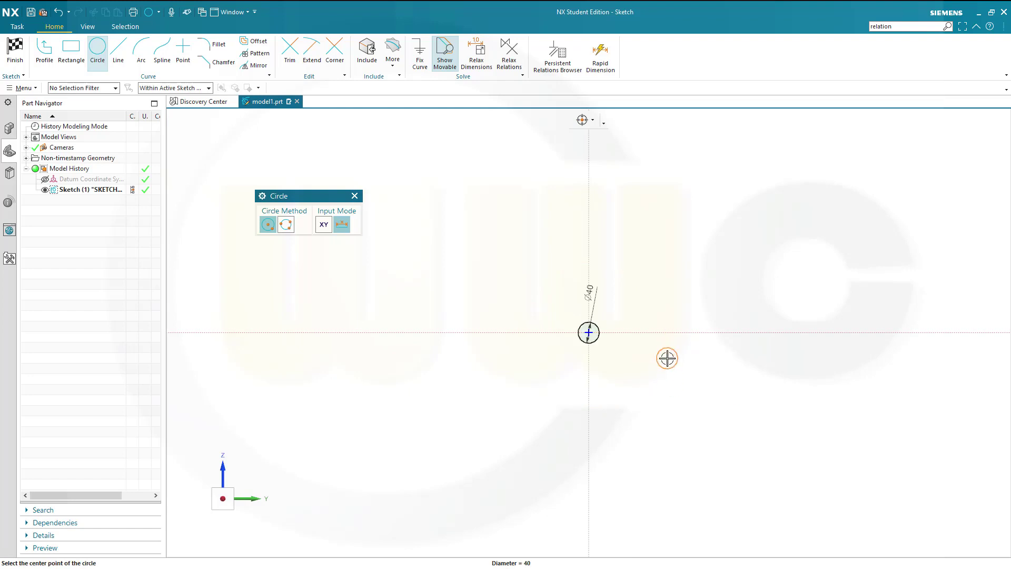
- Place a circle of diameter 32 on the vertical axis above the origin circle
{"action": "scroll", "coordinate": [650, 326], "scroll_direction": "up", "scroll_amount": 4}
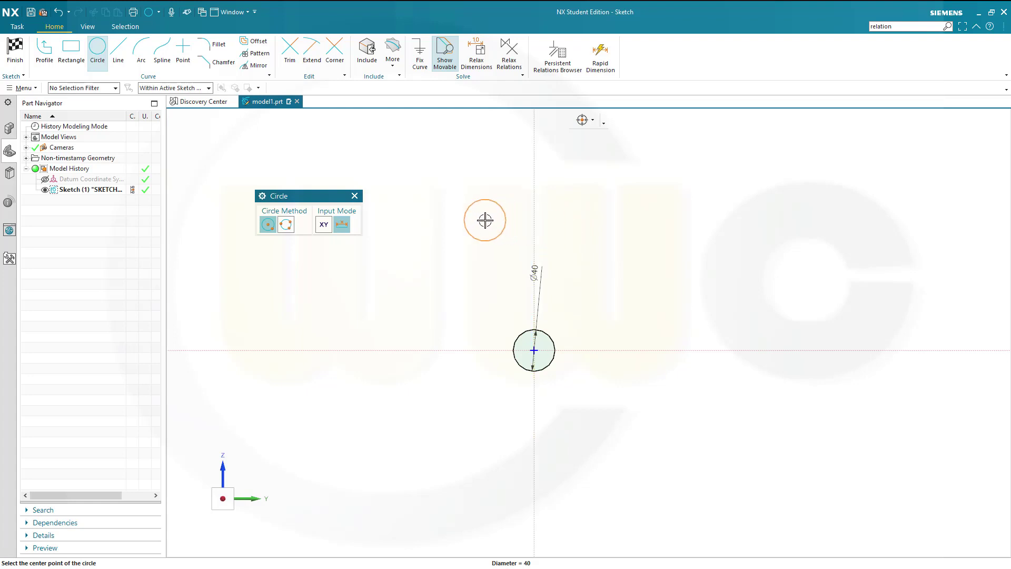
{"action": "type", "text": "2"}
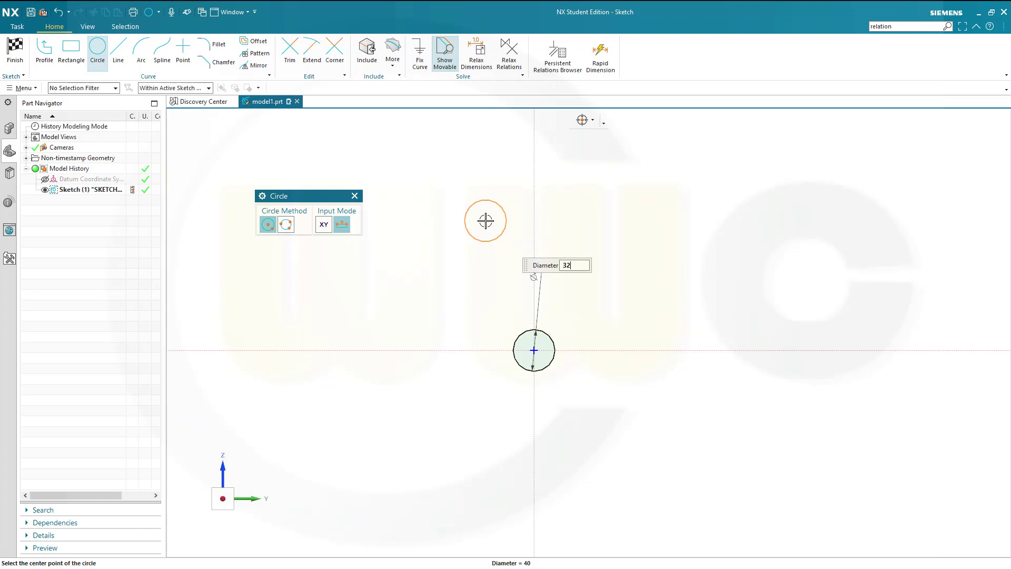
{"action": "key", "text": "Return"}
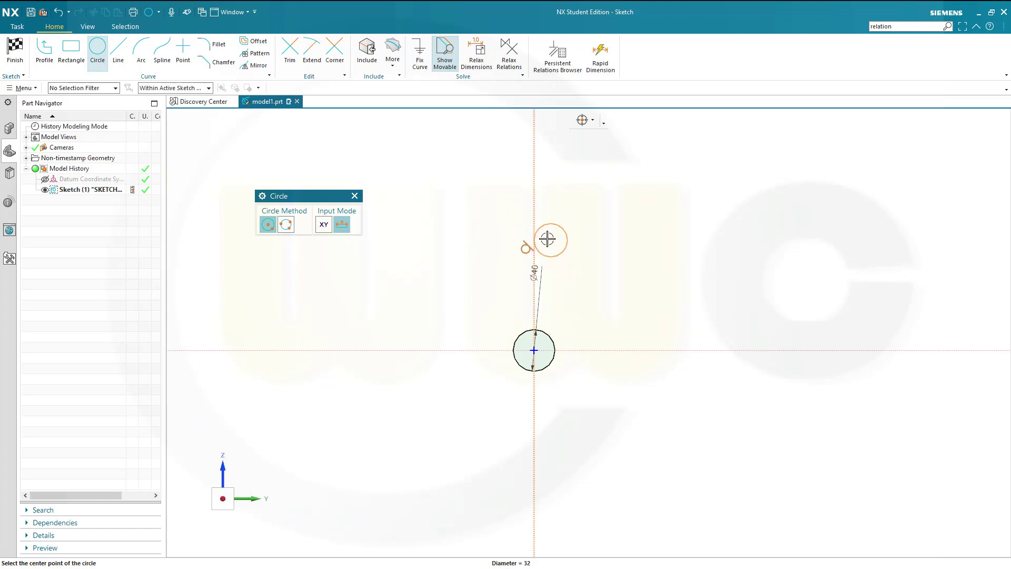
{"action": "left_click", "coordinate": [534, 231]}
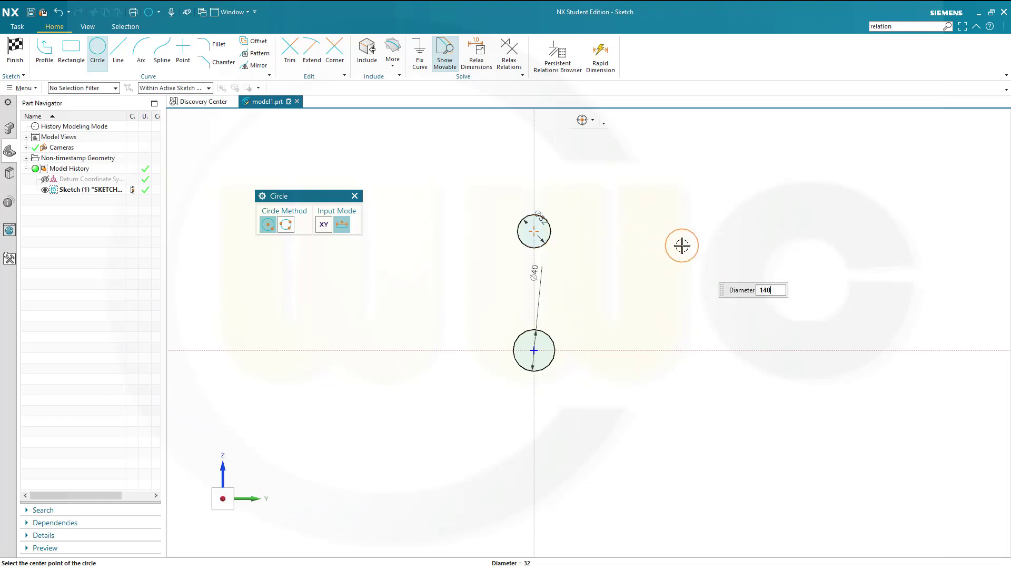
- Place a circle of diameter 140 to the left of the two small circles and one of diameter 130 to their right
{"action": "key", "text": "Return"}
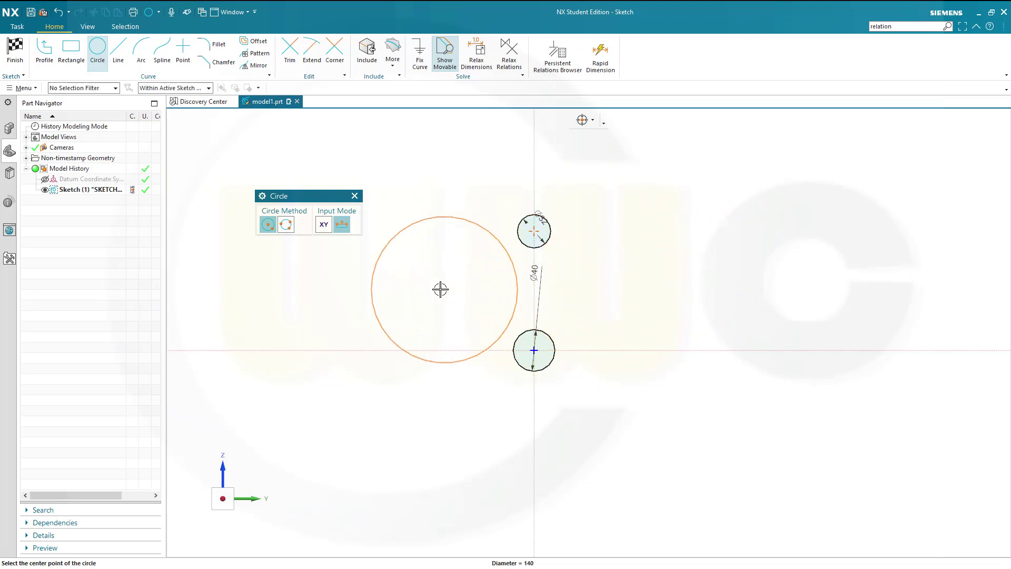
{"action": "left_click", "coordinate": [424, 289]}
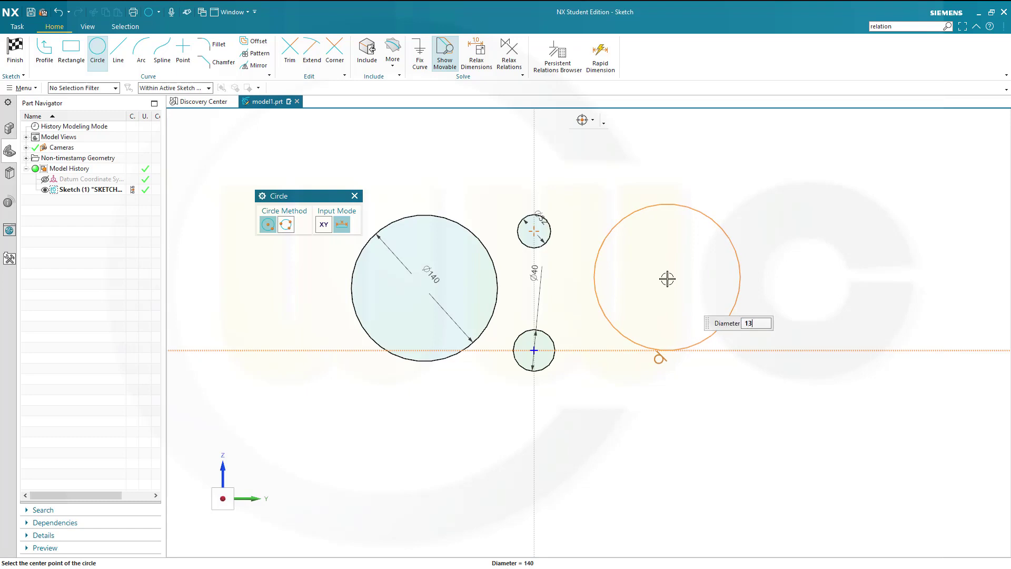
{"action": "type", "text": "130"}
{"action": "key", "text": "Return"}
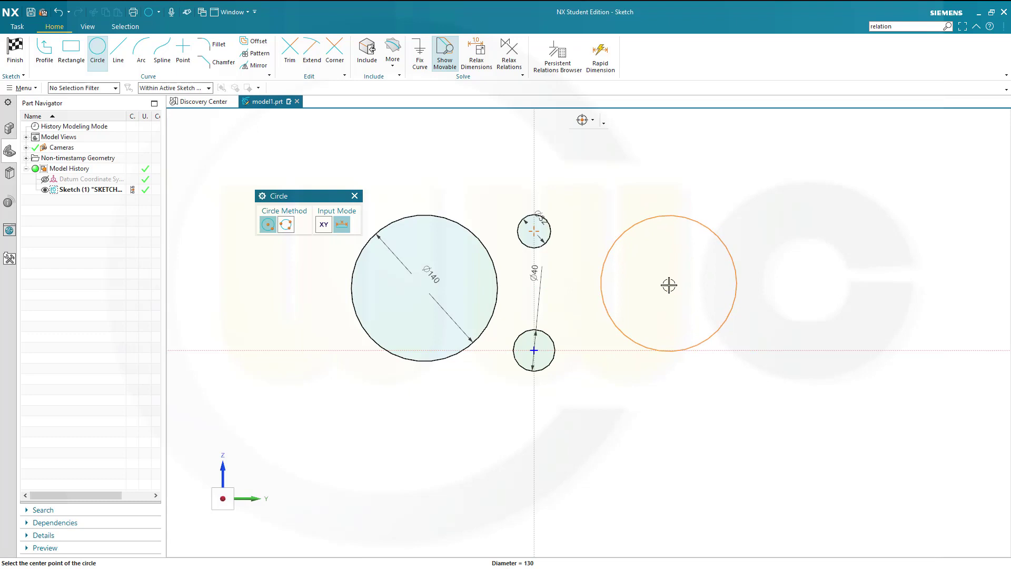
{"action": "left_click", "coordinate": [648, 291]}
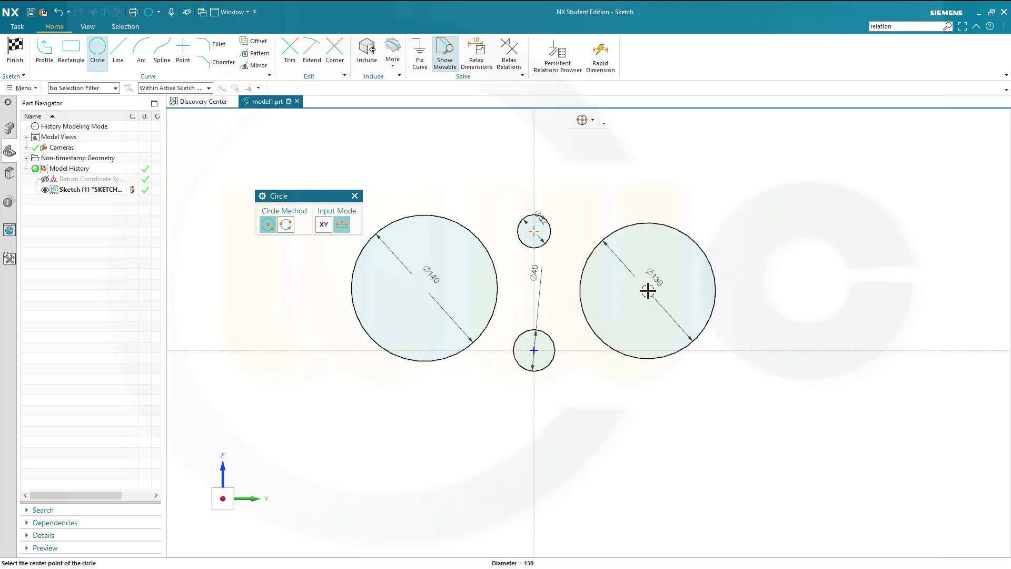
{"action": "key", "text": "Escape"}
- Dimension the vertical distance between the centres of the two small circles and set it to 72
{"action": "scroll", "coordinate": [603, 212], "scroll_direction": "up", "scroll_amount": 3}
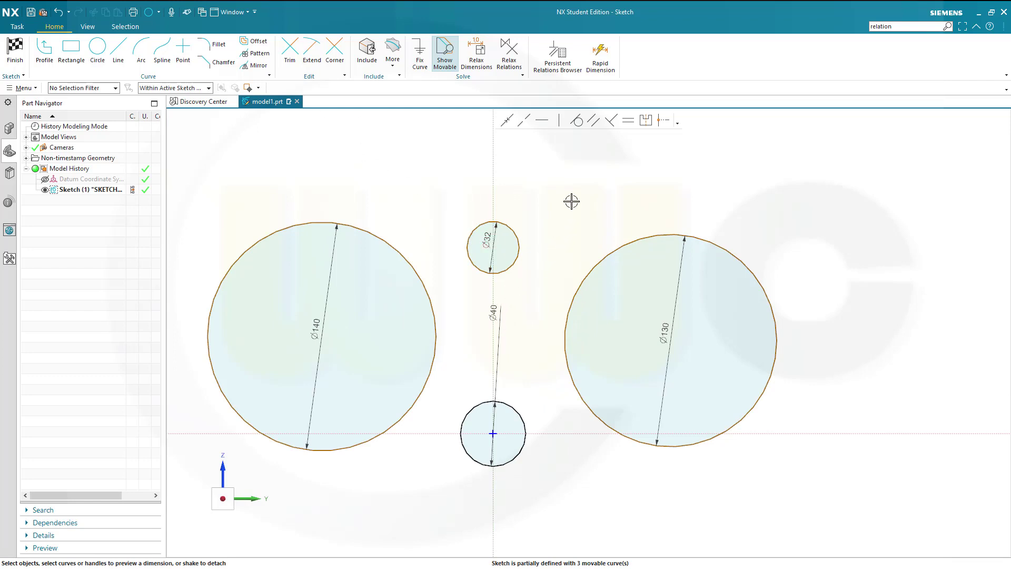
{"action": "left_click", "coordinate": [600, 53]}
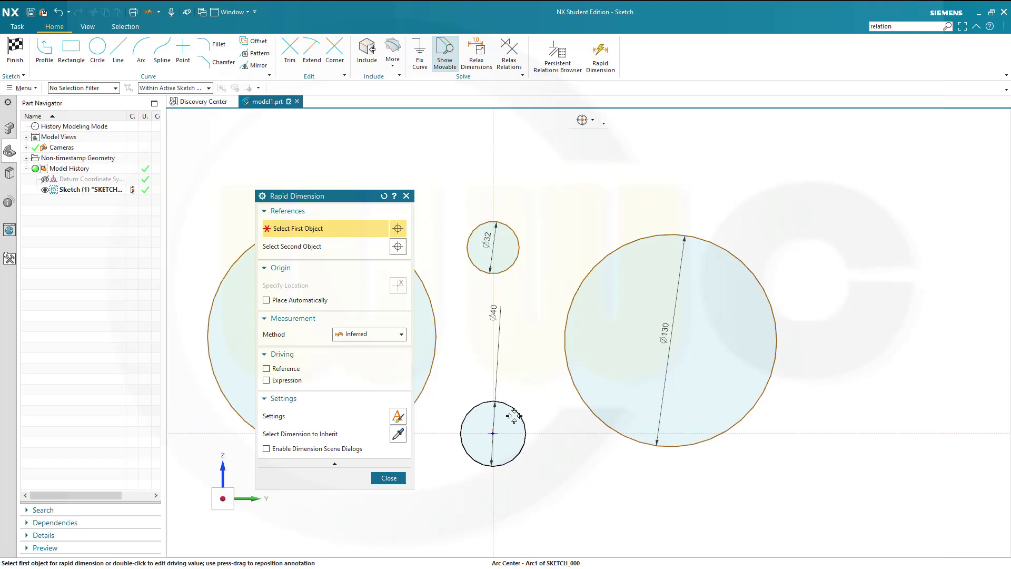
{"action": "left_click", "coordinate": [514, 416]}
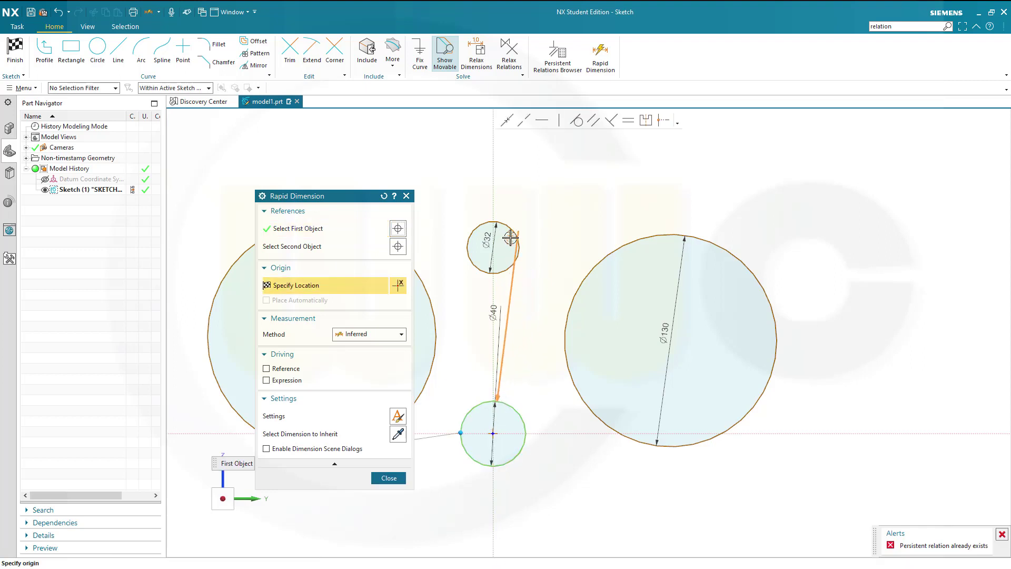
{"action": "left_click", "coordinate": [510, 229]}
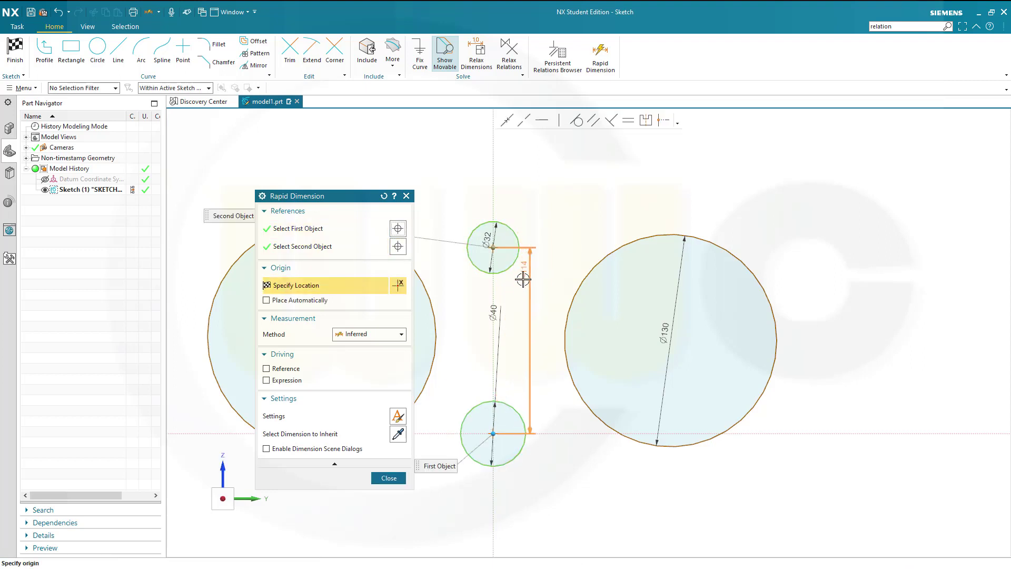
{"action": "left_click", "coordinate": [522, 331]}
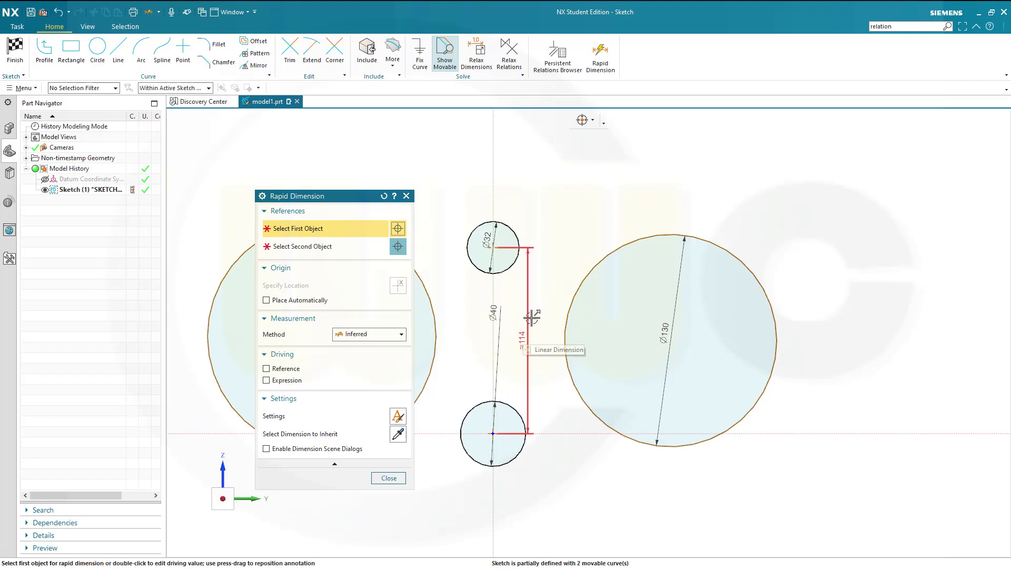
{"action": "left_click", "coordinate": [390, 480]}
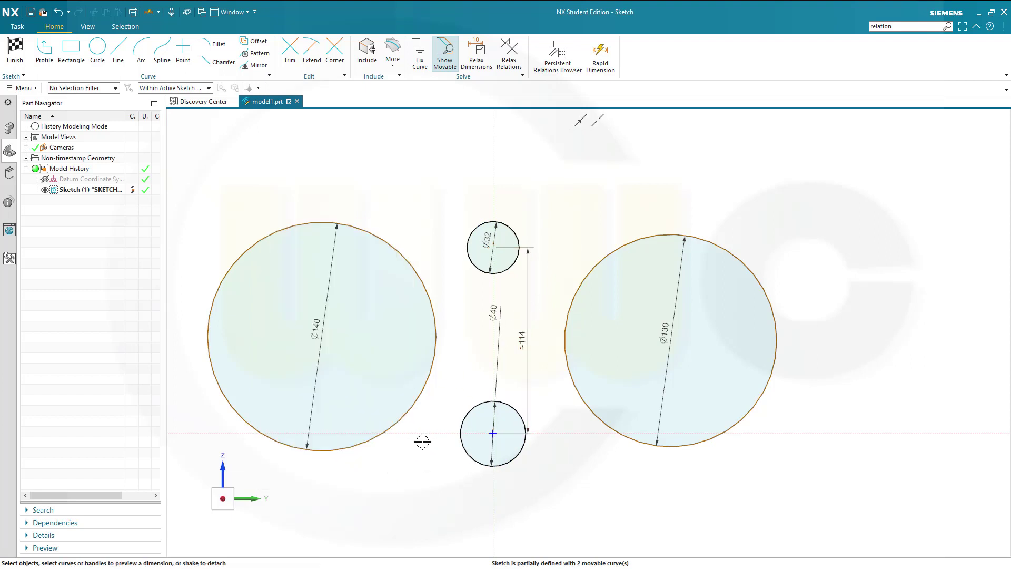
{"action": "left_click", "coordinate": [521, 337]}
{"action": "double_click", "coordinate": [521, 338]}
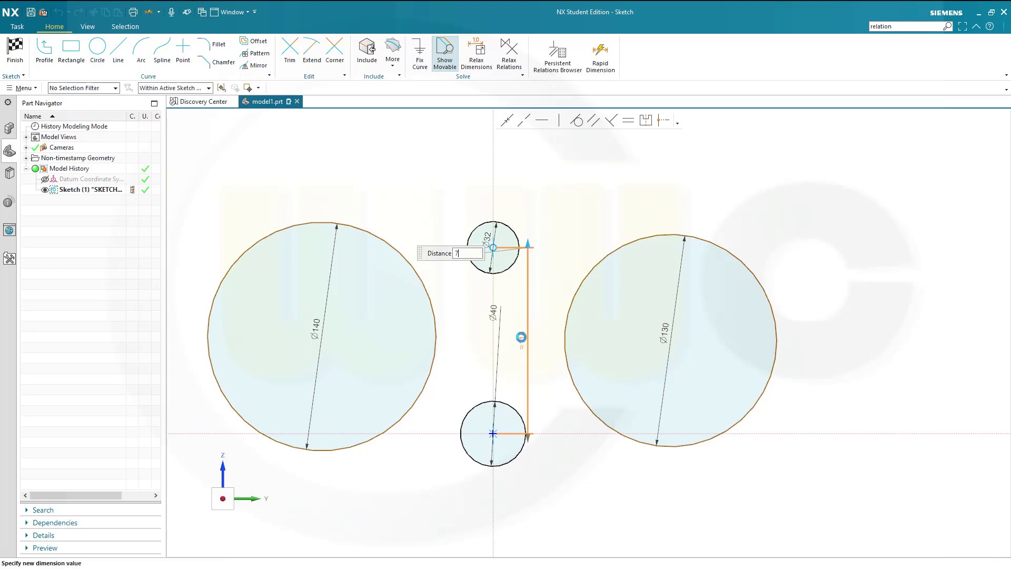
{"action": "type", "text": "72"}
{"action": "key", "text": "Return"}
{"action": "left_click", "coordinate": [545, 299]}
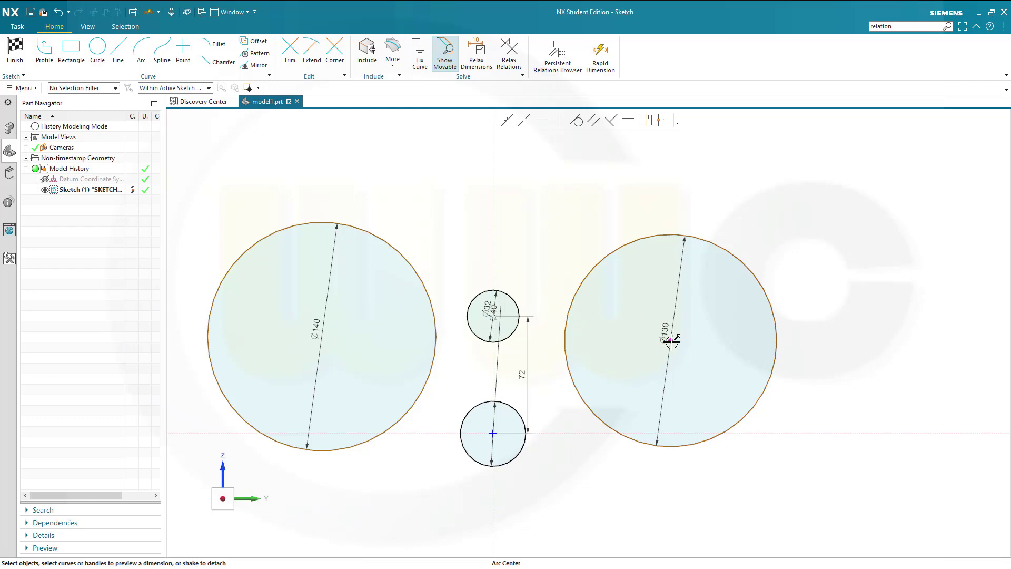
- Move the diameter 130 and diameter 140 circles by their centres inward so that they overlap around the two small circles
{"action": "left_click_drag", "start_coordinate": [668, 340], "coordinate": [541, 379]}
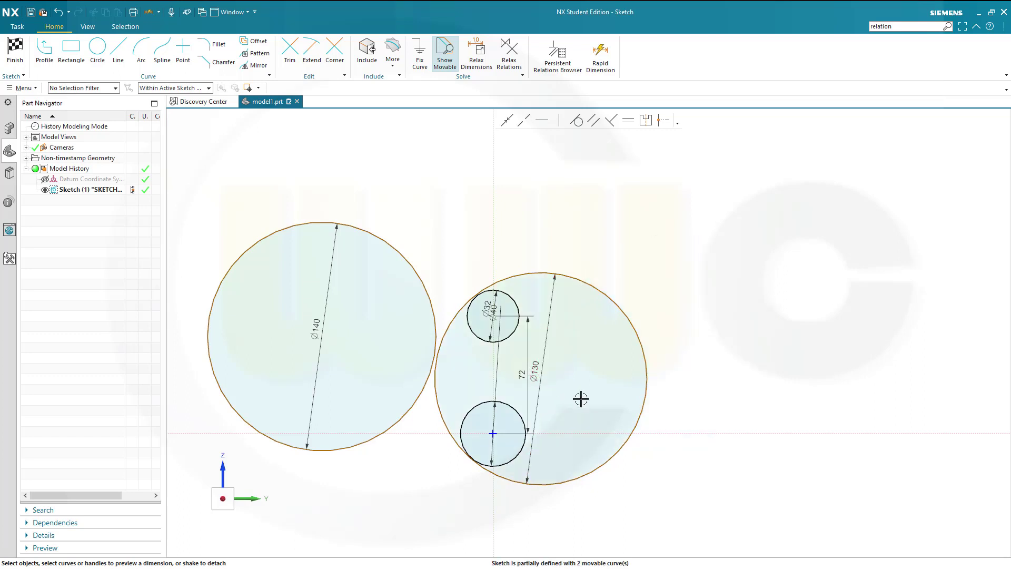
{"action": "left_click", "coordinate": [387, 246]}
{"action": "mouse_move", "coordinate": [318, 337]}
{"action": "left_mouse_down"}
{"action": "mouse_move", "coordinate": [381, 343]}
{"action": "mouse_move", "coordinate": [435, 361]}
{"action": "mouse_move", "coordinate": [432, 375]}
{"action": "left_mouse_up"}
- Make the diameter 130 circle and the diameter 140 circle each tangent to the upper diameter 32 circle
{"action": "scroll", "coordinate": [544, 348], "scroll_direction": "up", "scroll_amount": 3}
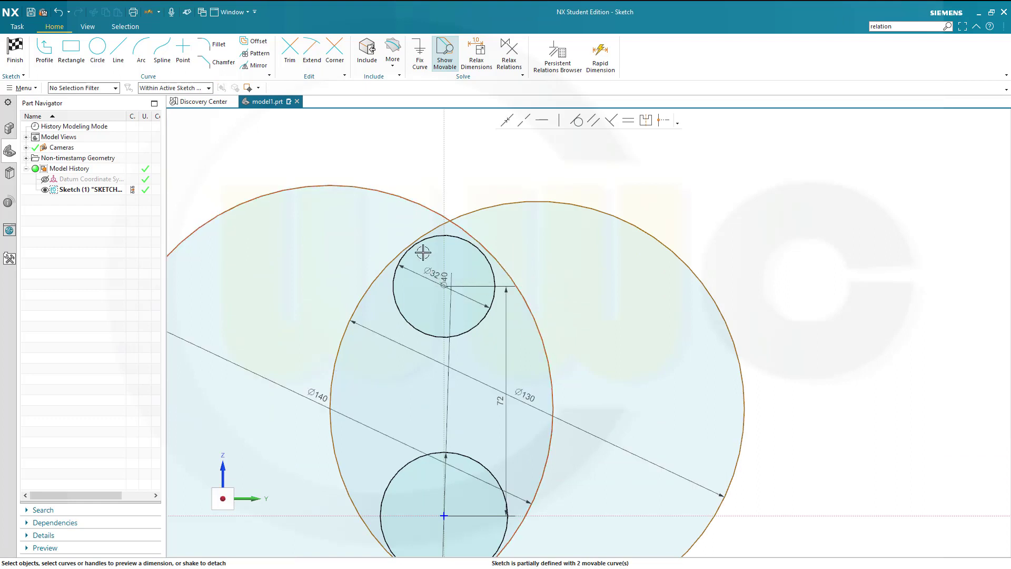
{"action": "left_click", "coordinate": [424, 228]}
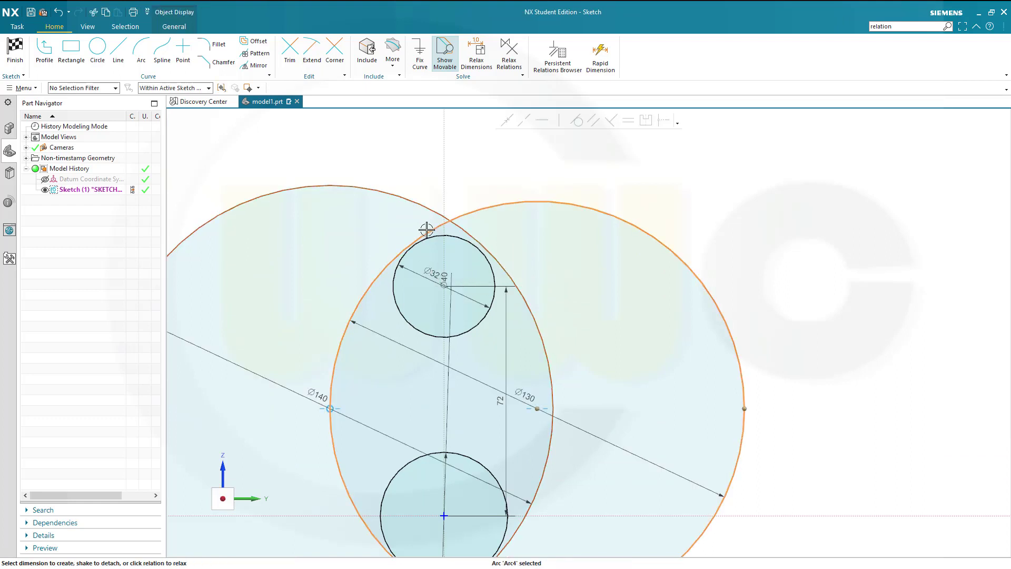
{"action": "left_click", "coordinate": [435, 234]}
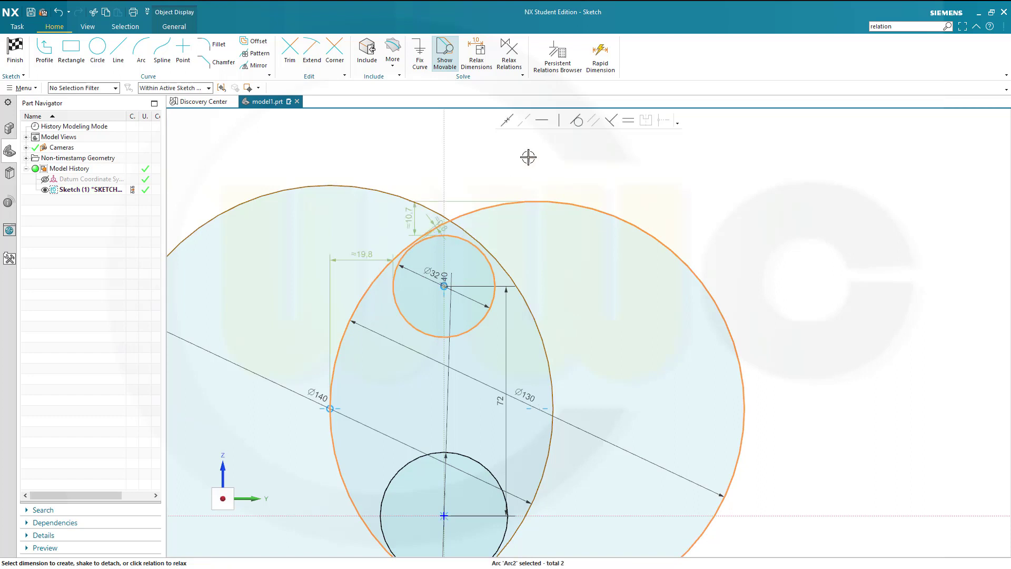
{"action": "left_click", "coordinate": [577, 120]}
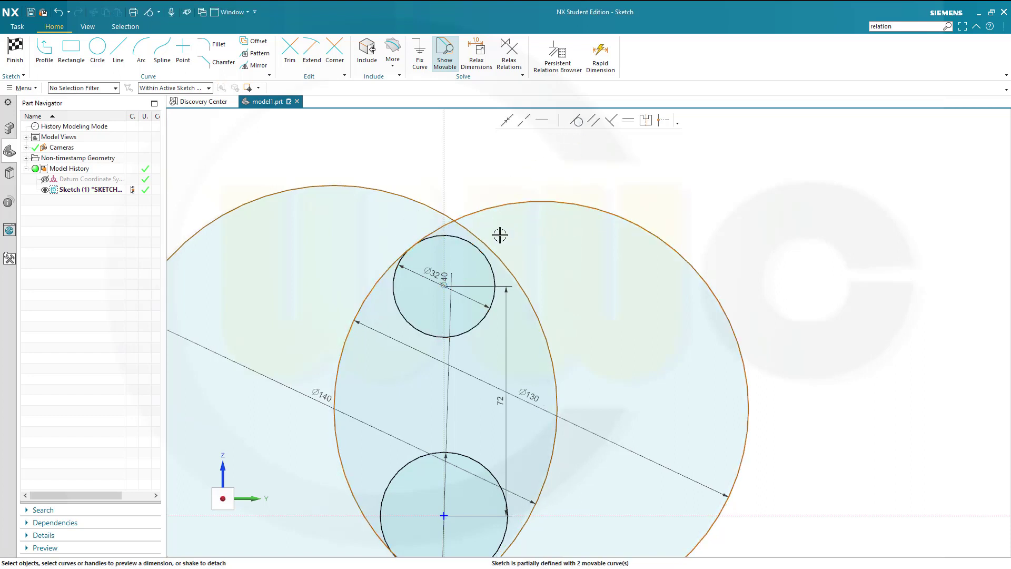
{"action": "left_click", "coordinate": [493, 260]}
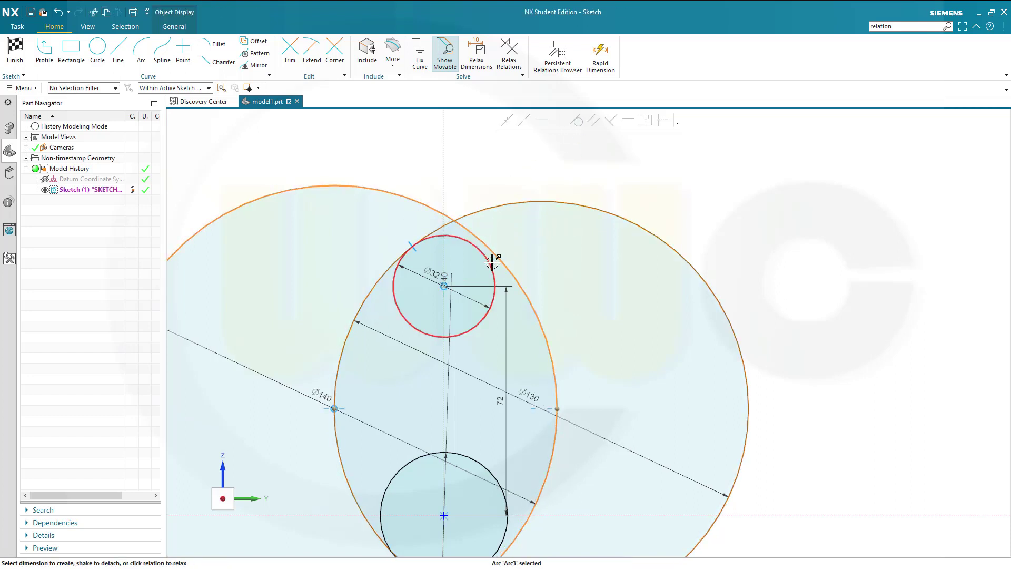
{"action": "left_click", "coordinate": [497, 257]}
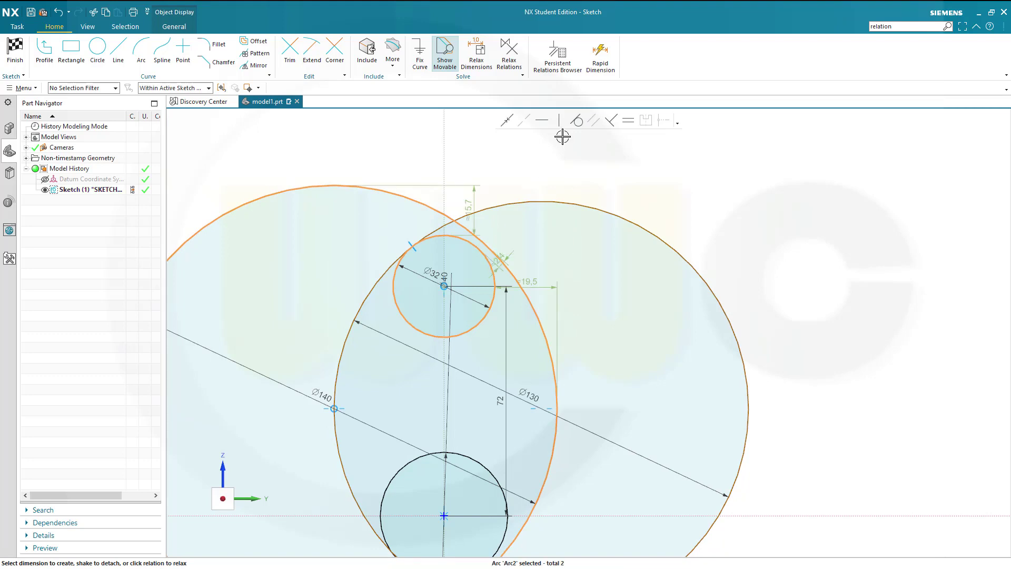
{"action": "left_click", "coordinate": [577, 120]}
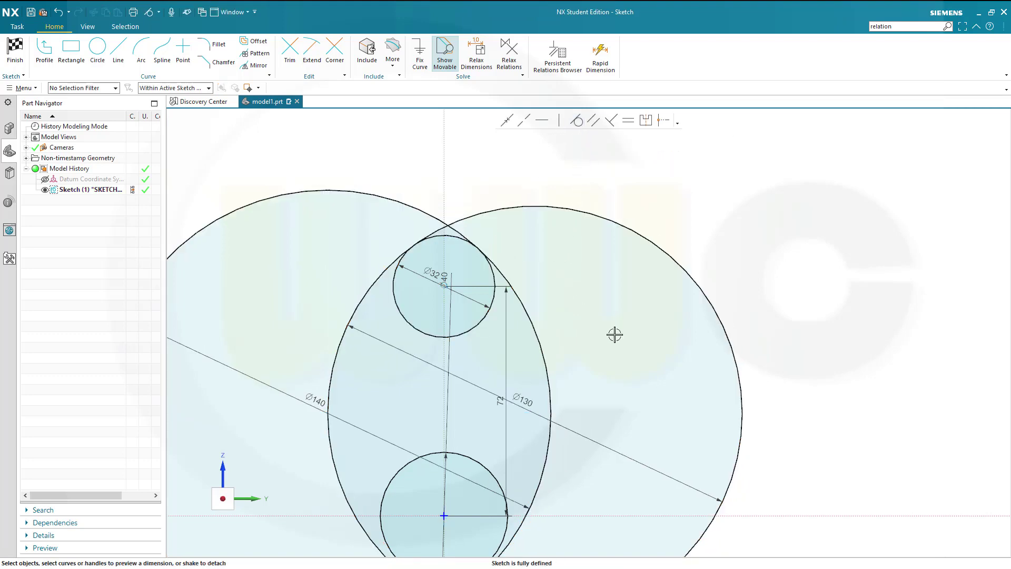
- Make the diameter 130 circle and the diameter 140 circle each tangent to the lower diameter 40 circle
{"action": "scroll", "coordinate": [625, 370], "scroll_direction": "down", "scroll_amount": 1}
{"action": "scroll", "coordinate": [587, 390], "scroll_direction": "up", "scroll_amount": 3}
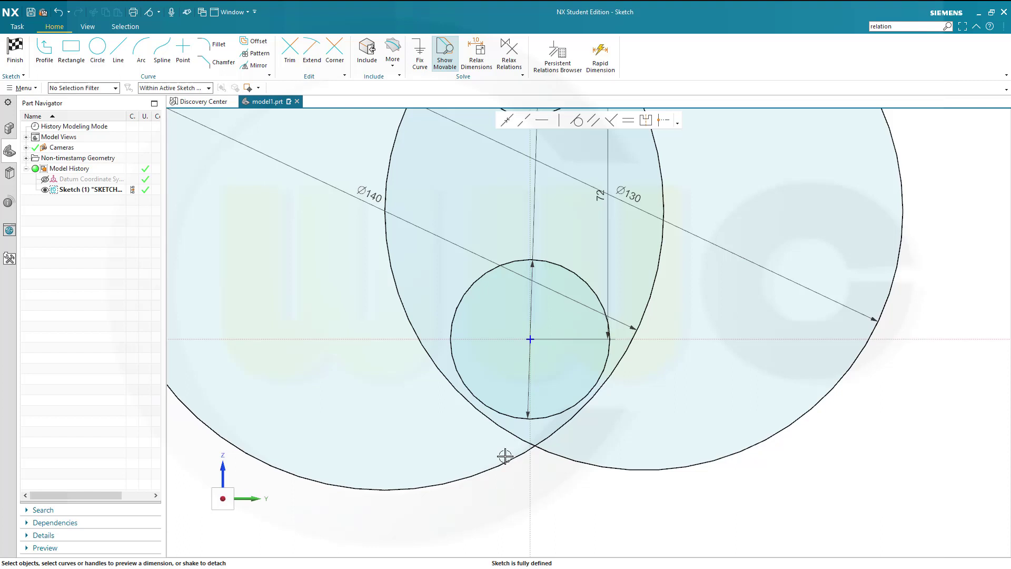
{"action": "left_click", "coordinate": [464, 396]}
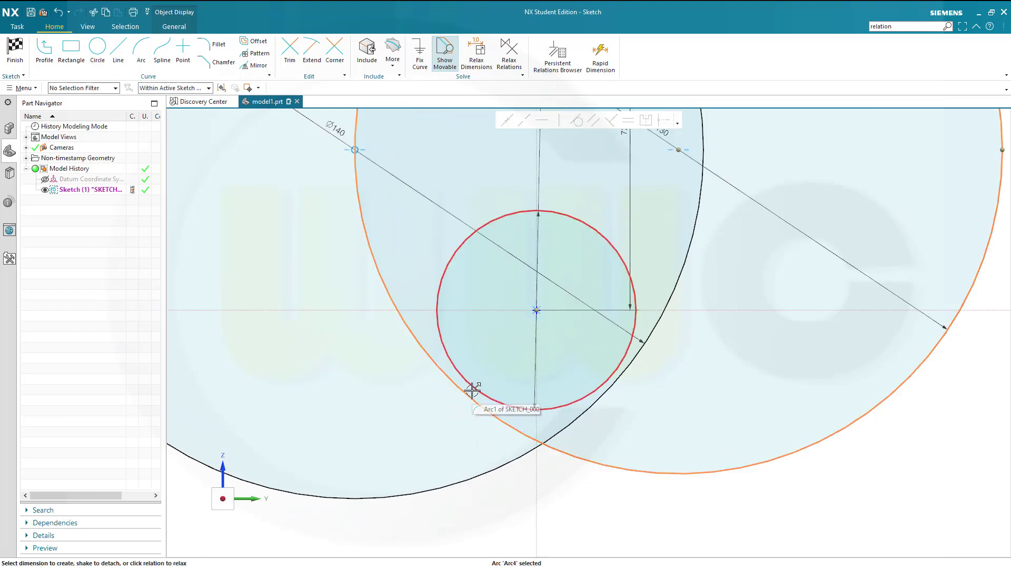
{"action": "left_click", "coordinate": [472, 390]}
{"action": "left_click", "coordinate": [578, 120]}
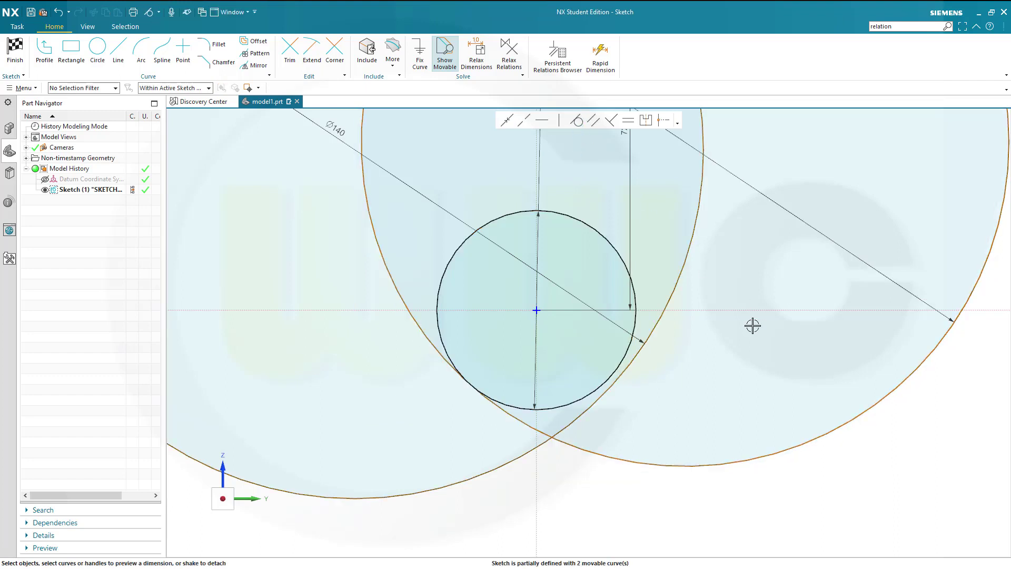
{"action": "left_click", "coordinate": [626, 371]}
{"action": "left_click", "coordinate": [622, 361]}
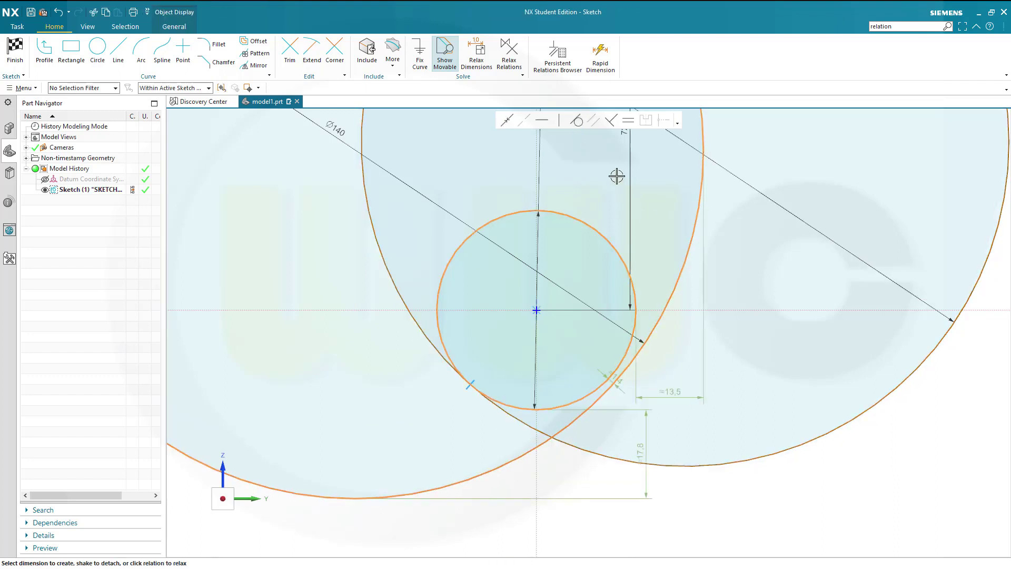
{"action": "left_click", "coordinate": [577, 119]}
{"action": "scroll", "coordinate": [735, 373], "scroll_direction": "down", "scroll_amount": 3}
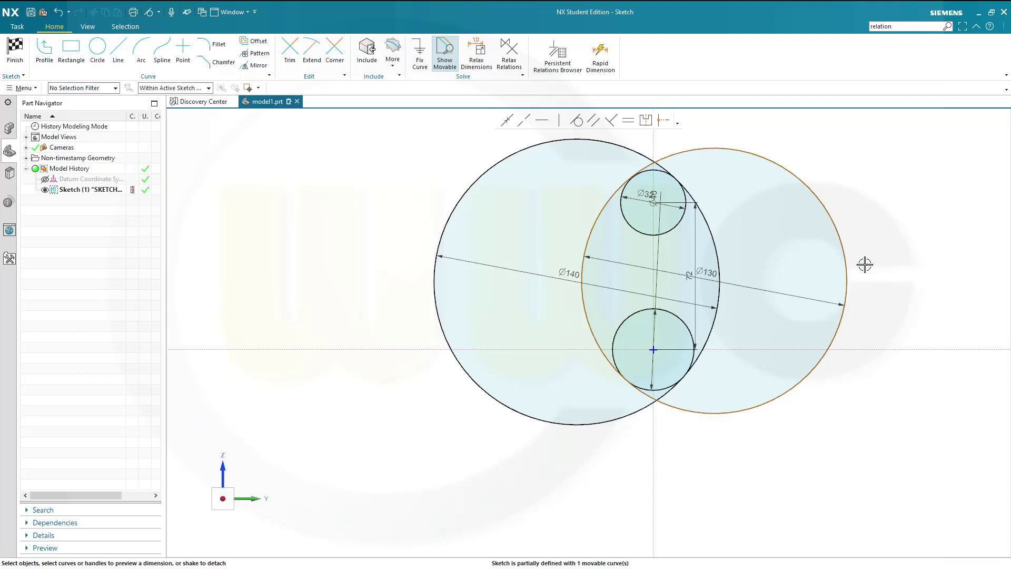
- Reapply the tangency between the diameter 130 circle and the upper diameter 32 circle
{"action": "scroll", "coordinate": [837, 270], "scroll_direction": "up", "scroll_amount": 2}
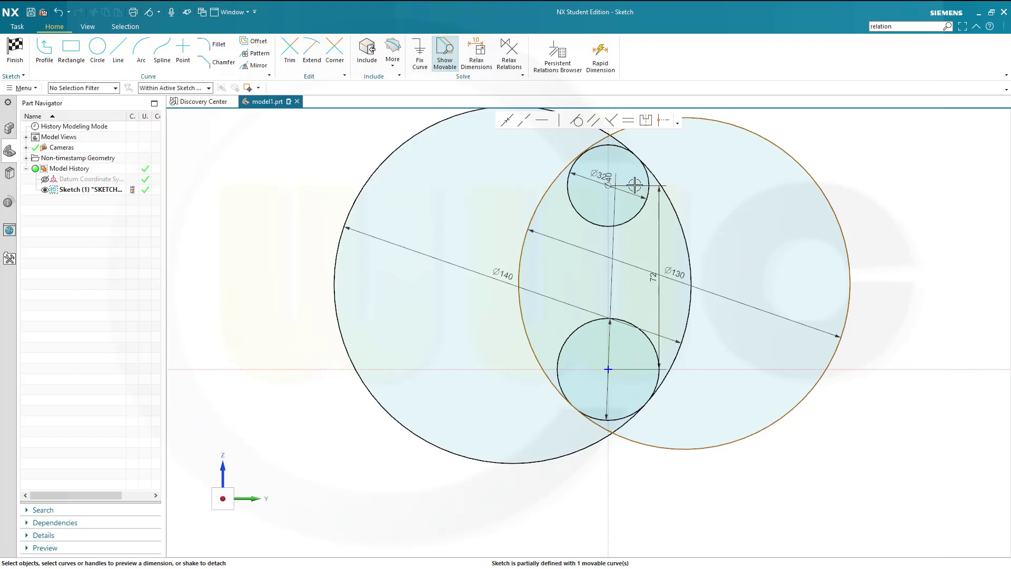
{"action": "scroll", "coordinate": [605, 174], "scroll_direction": "up", "scroll_amount": 2}
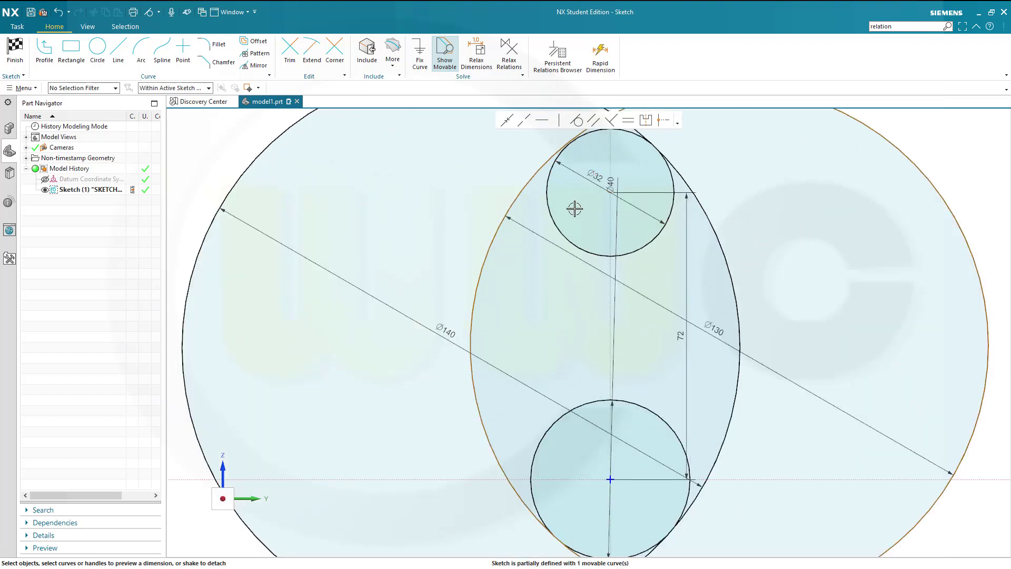
{"action": "scroll", "coordinate": [575, 209], "scroll_direction": "up", "scroll_amount": 5}
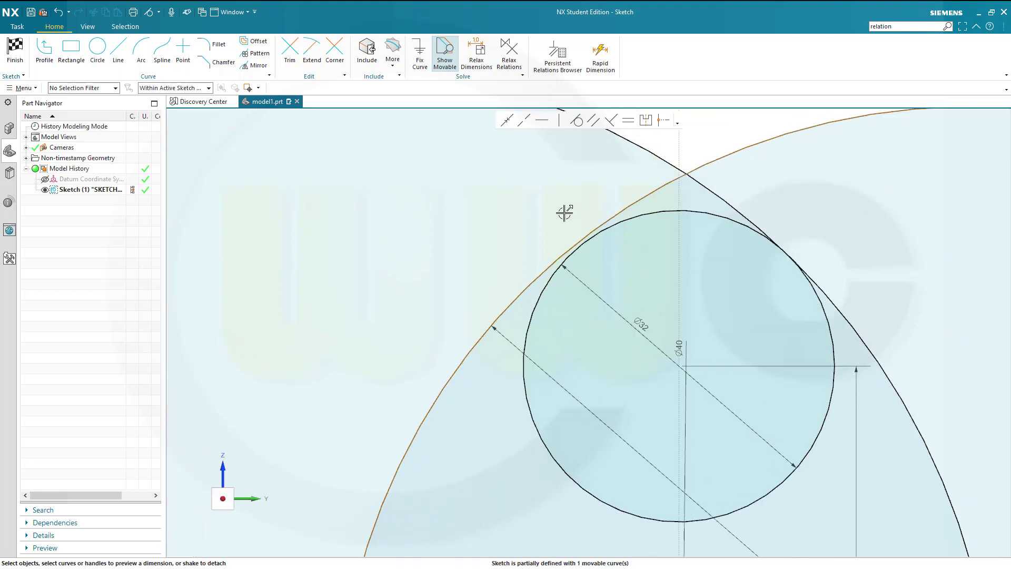
{"action": "left_click", "coordinate": [610, 213]}
{"action": "left_click", "coordinate": [617, 219]}
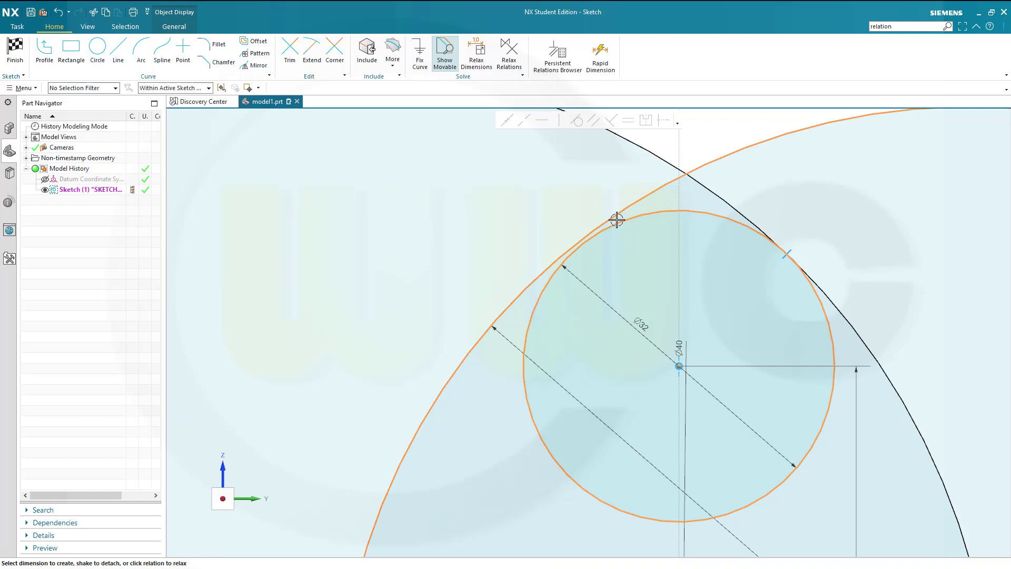
{"action": "left_click", "coordinate": [578, 120]}
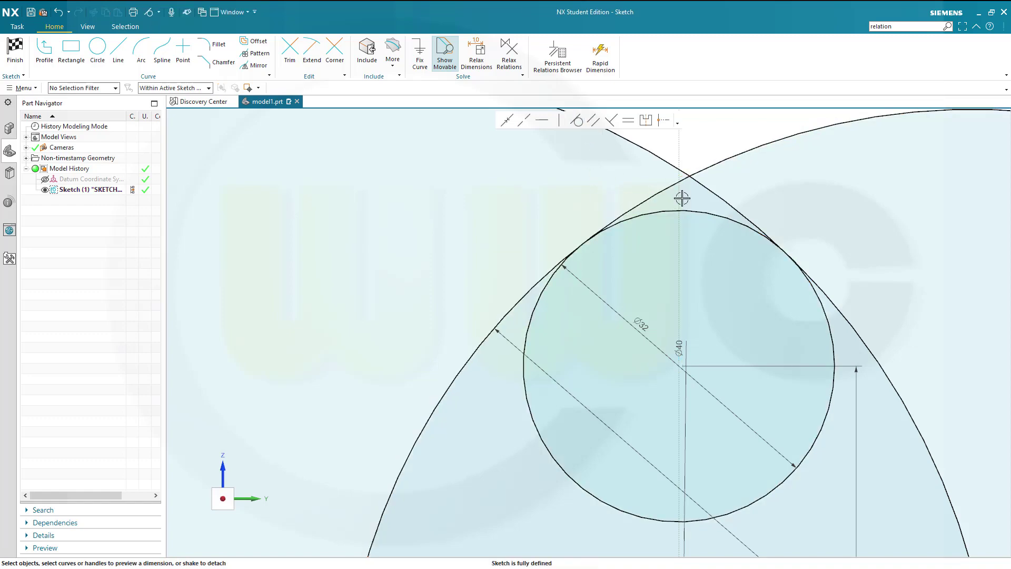
- Trim away the outer arcs of the two large circles and the inner arcs of the two small circles
{"action": "scroll", "coordinate": [747, 274], "scroll_direction": "down", "scroll_amount": 6}
{"action": "middle_click_drag", "start_coordinate": [824, 356], "coordinate": [706, 332], "text": "shift"}
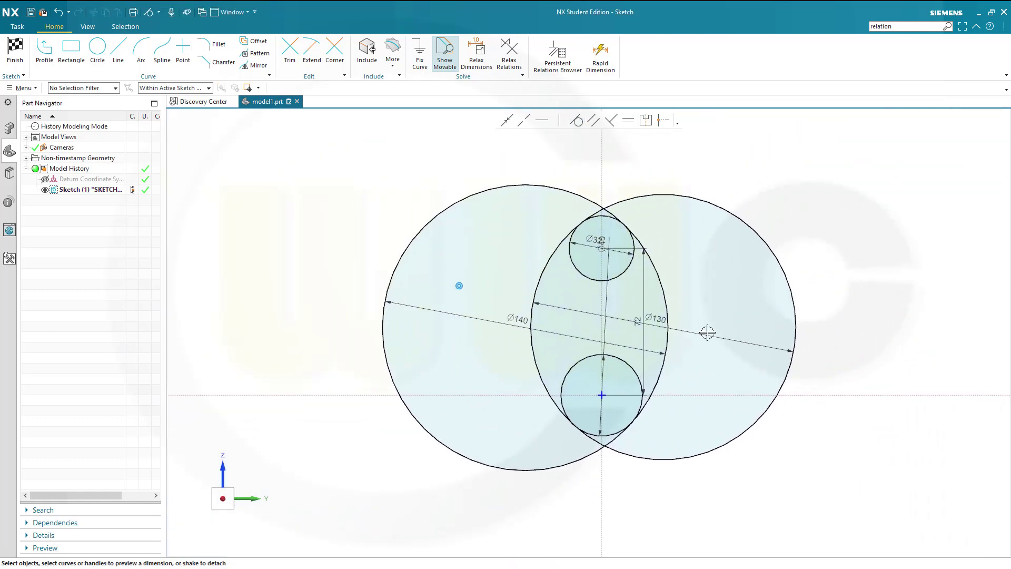
{"action": "left_click", "coordinate": [293, 54]}
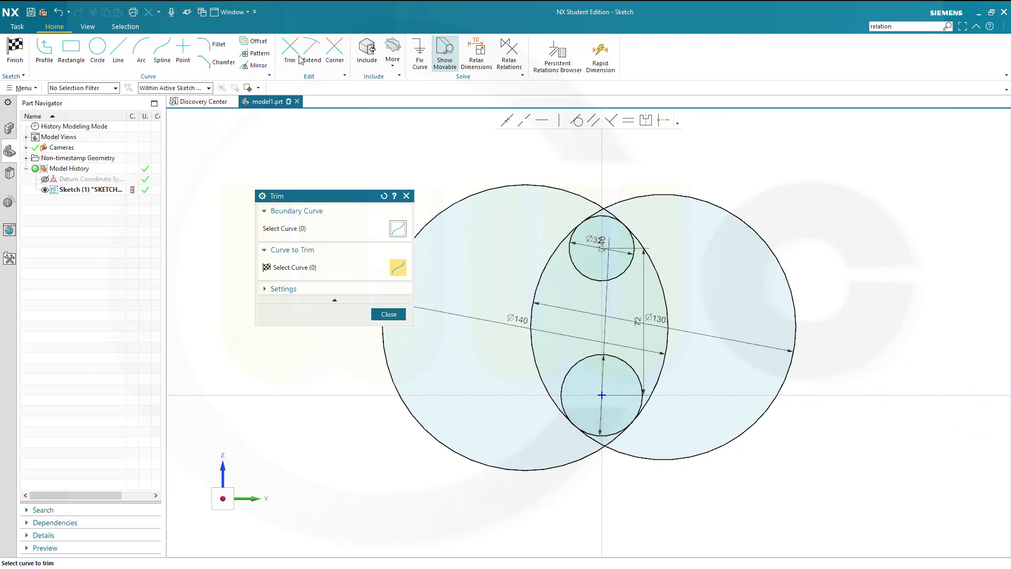
{"action": "left_click_drag", "start_coordinate": [502, 209], "coordinate": [607, 191]}
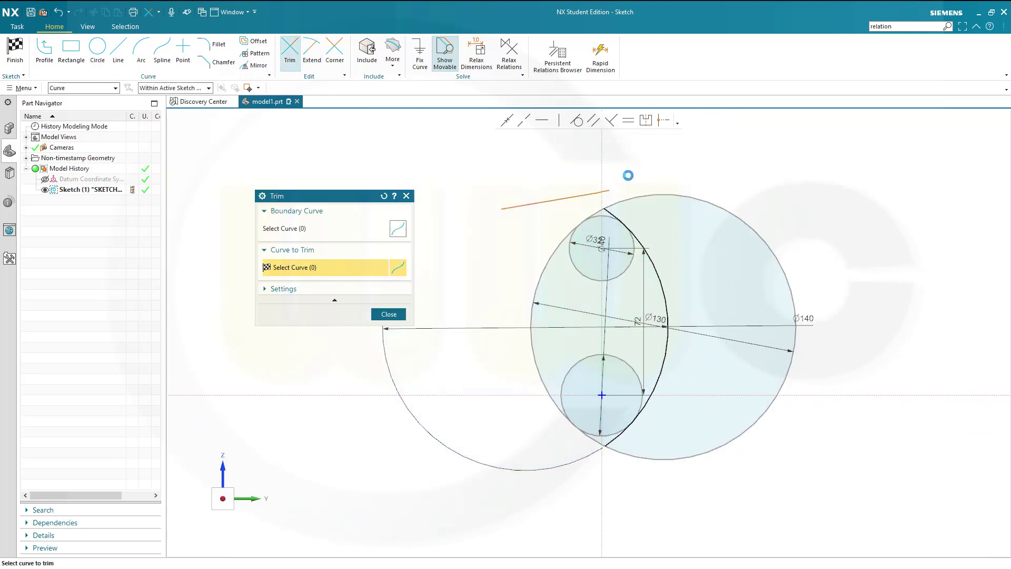
{"action": "left_click_drag", "start_coordinate": [641, 171], "coordinate": [705, 241]}
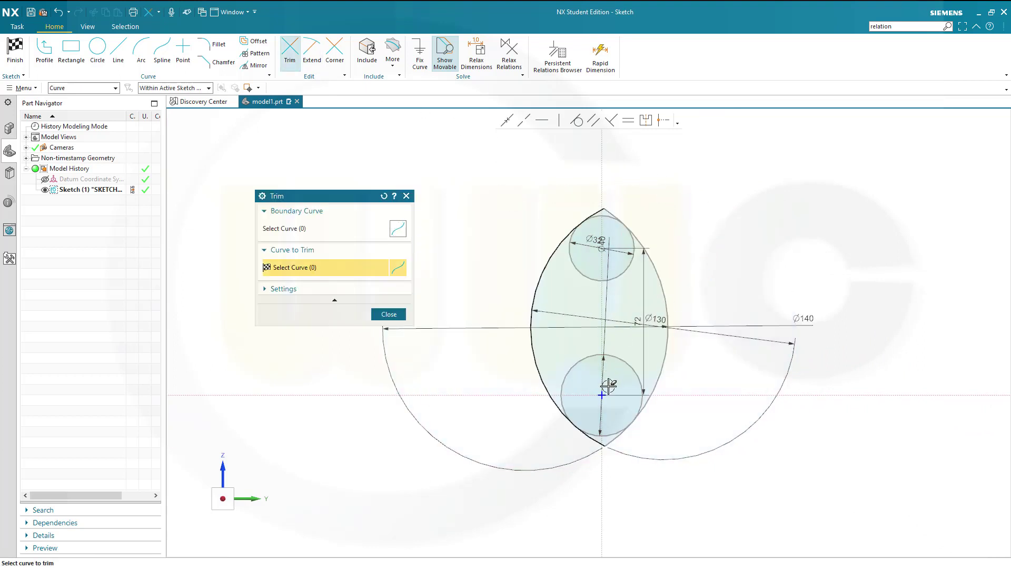
{"action": "left_click_drag", "start_coordinate": [608, 386], "coordinate": [640, 342]}
{"action": "left_click_drag", "start_coordinate": [615, 302], "coordinate": [613, 270]}
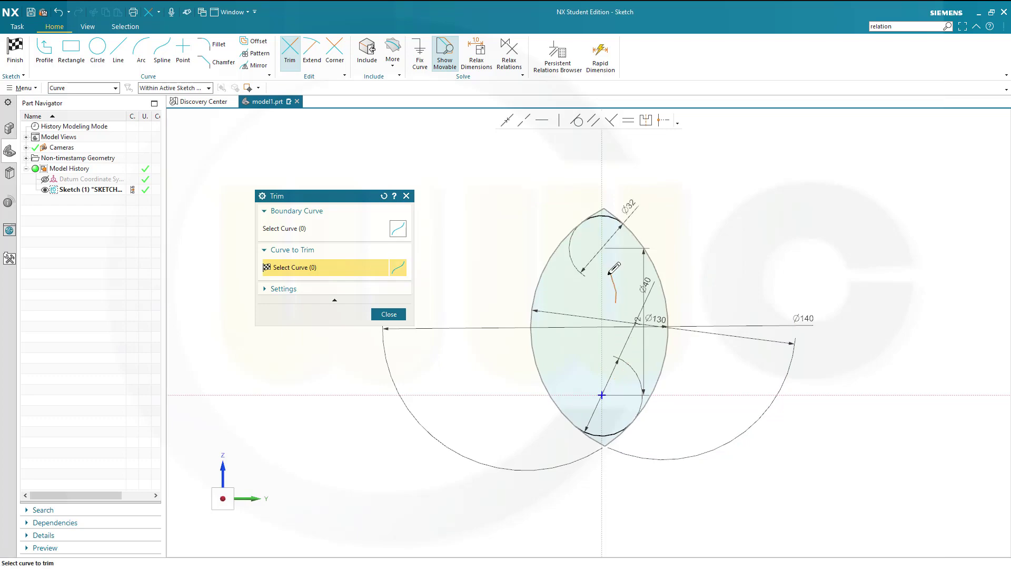
- Trim the pointed tips beyond the small arcs at both ends of the outline and finish the sketch
{"action": "scroll", "coordinate": [603, 215], "scroll_direction": "up", "scroll_amount": 5}
{"action": "left_click_drag", "start_coordinate": [534, 190], "coordinate": [611, 186]}
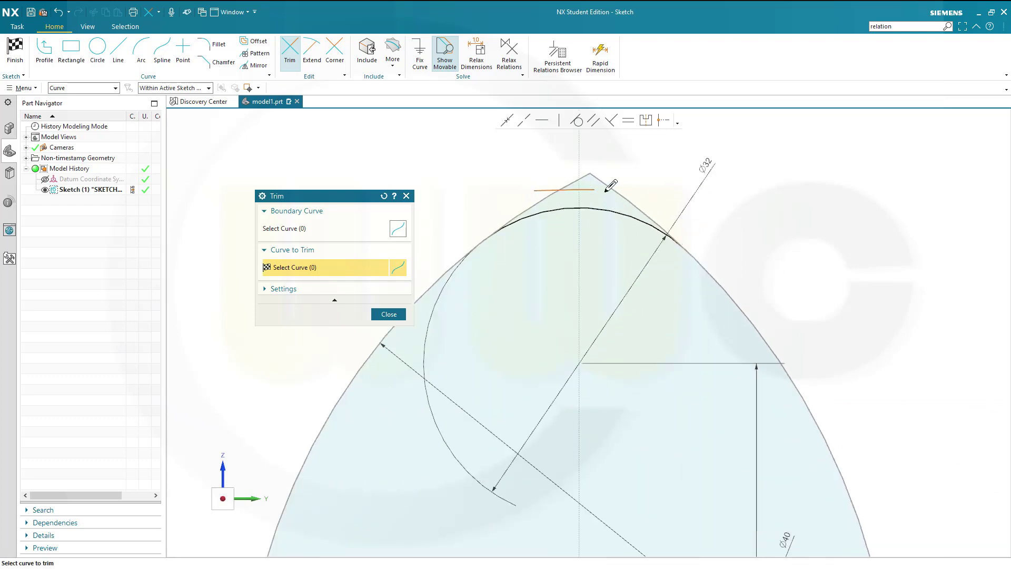
{"action": "scroll", "coordinate": [641, 180], "scroll_direction": "down", "scroll_amount": 5}
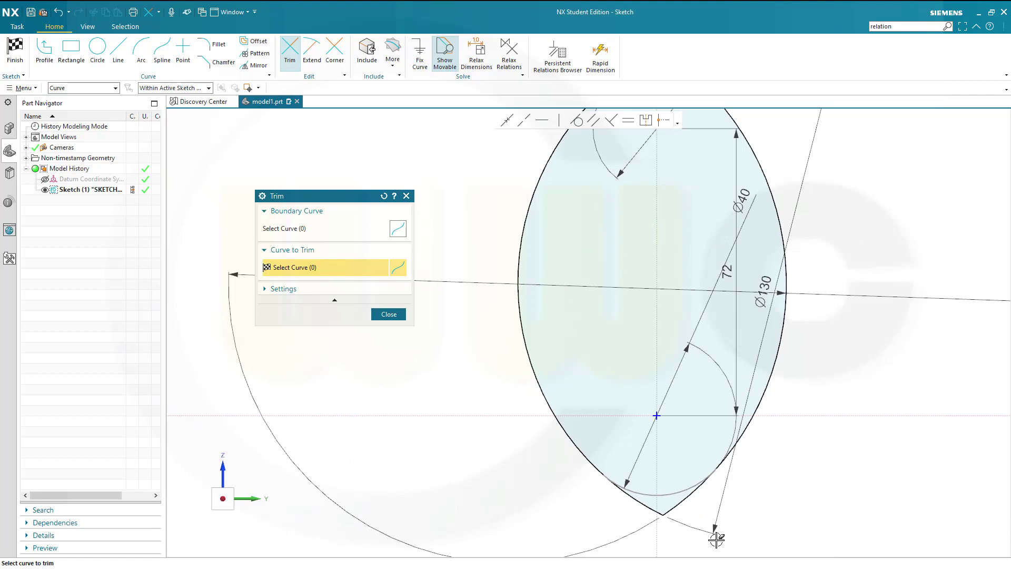
{"action": "scroll", "coordinate": [603, 509], "scroll_direction": "up", "scroll_amount": 3}
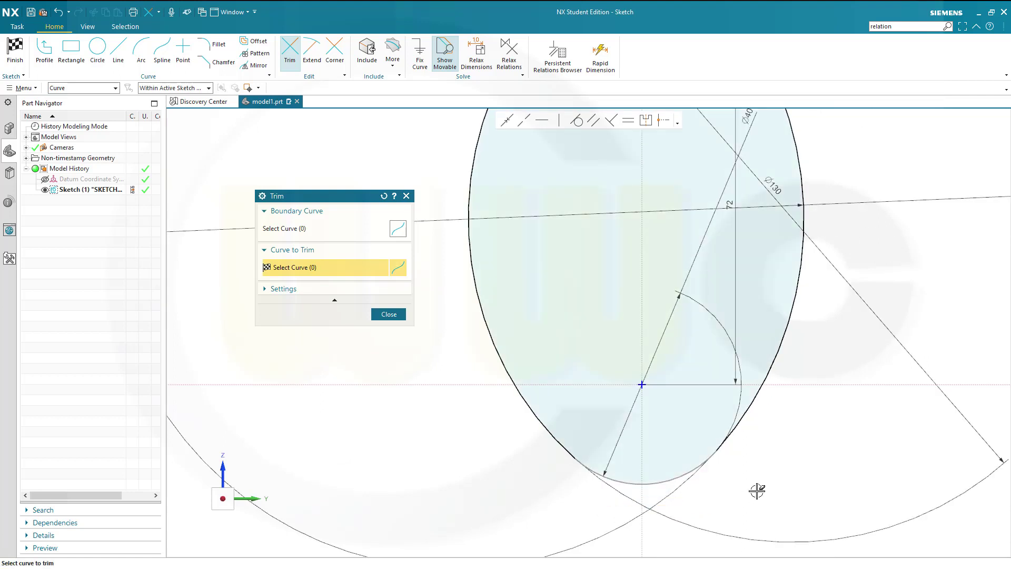
{"action": "left_click", "coordinate": [392, 315]}
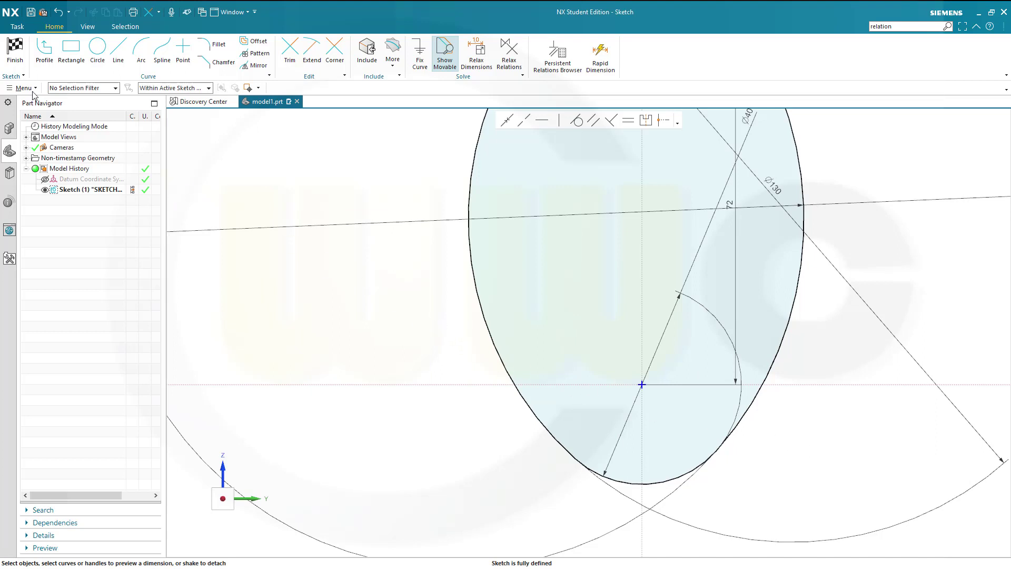
{"action": "left_click", "coordinate": [15, 50]}
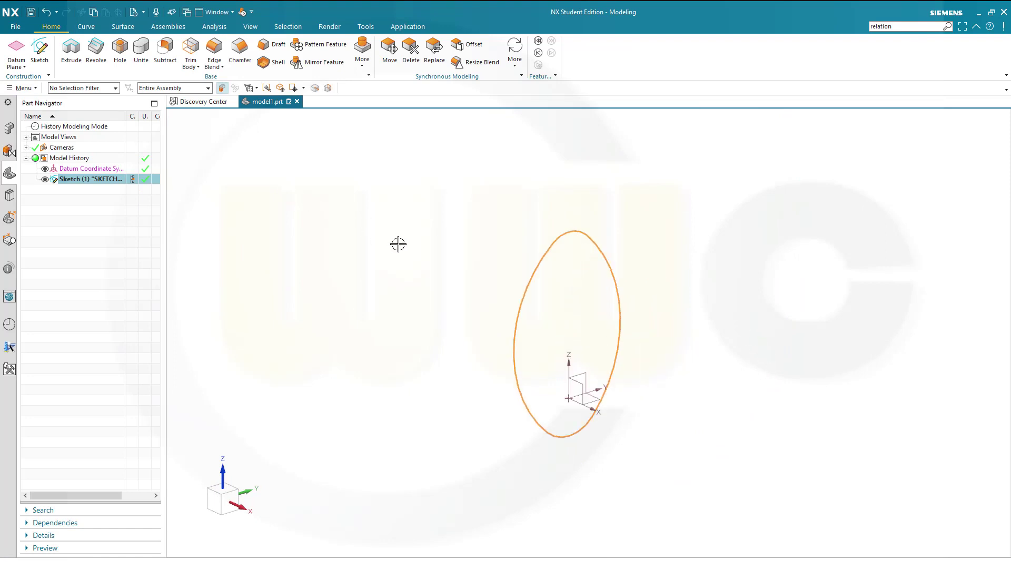
- Set up an extrusion of the outline sketch with symmetric limits and a distance of 10 mm
{"action": "scroll", "coordinate": [399, 242], "scroll_direction": "up", "scroll_amount": 1}
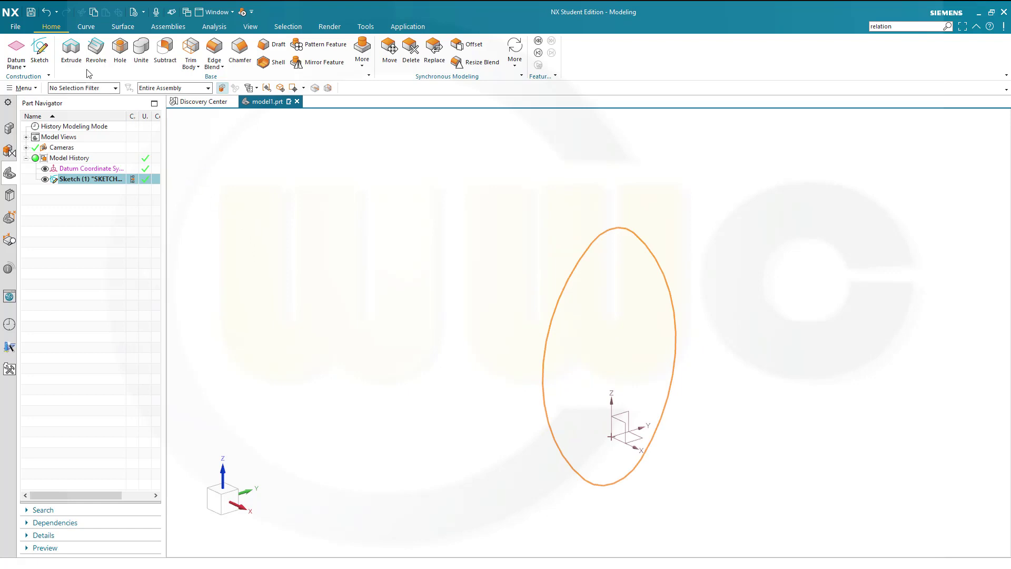
{"action": "left_click", "coordinate": [71, 52]}
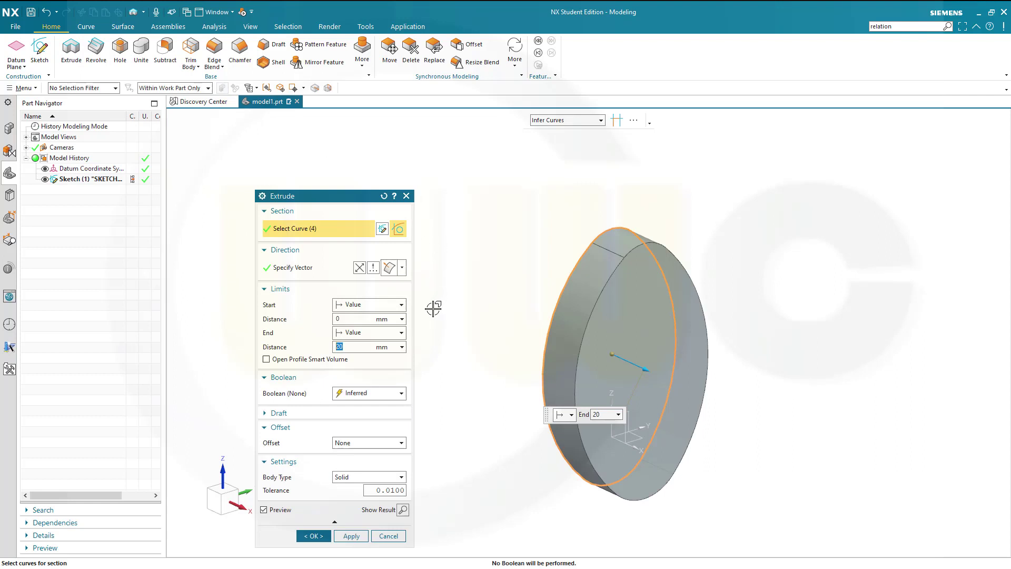
{"action": "left_click", "coordinate": [401, 305]}
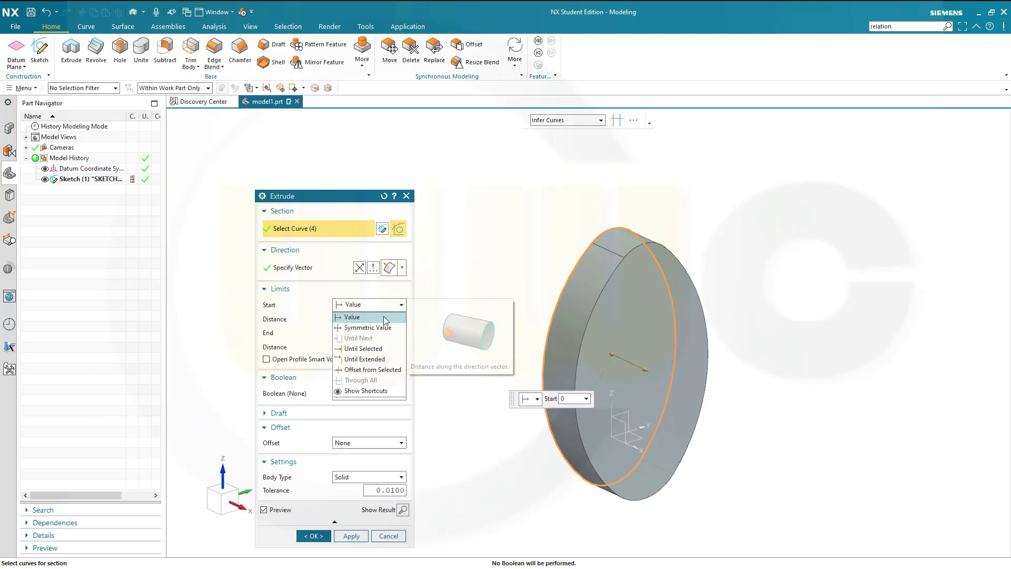
{"action": "left_click", "coordinate": [381, 328]}
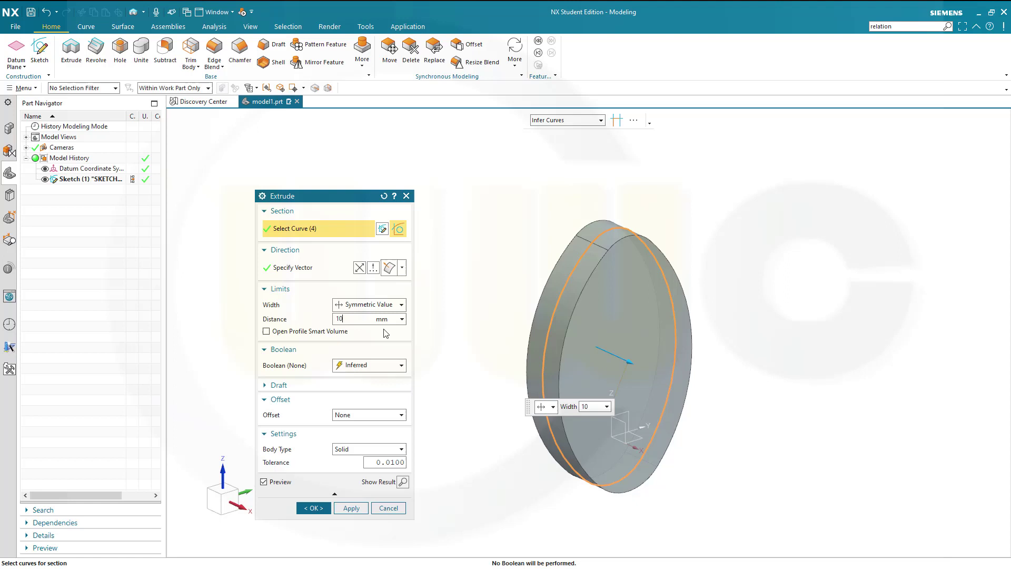
{"action": "key", "text": "Tab"}
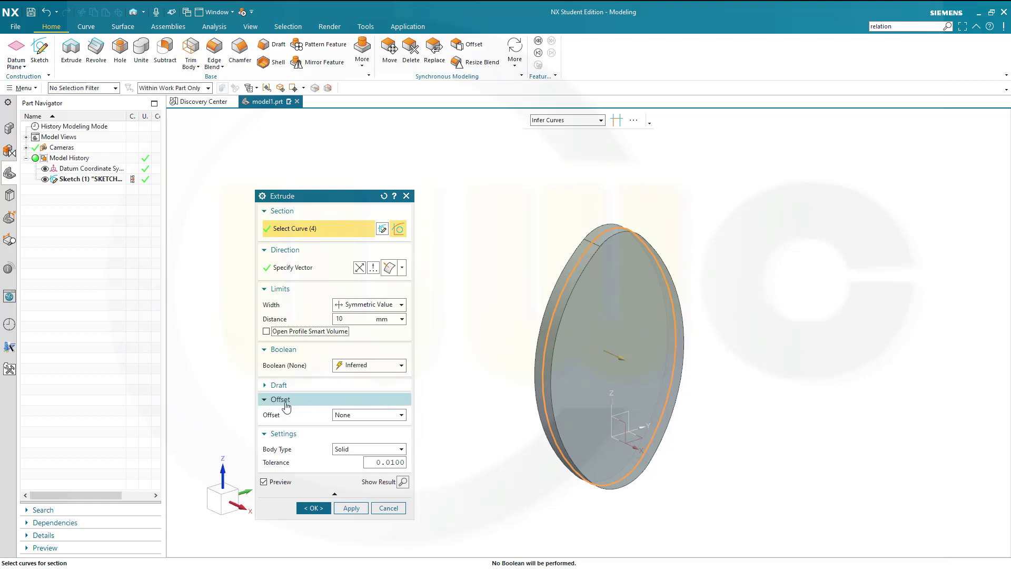
- Give the extrusion a two-sided offset from 0 to -10 mm and create the ring-shaped body
{"action": "left_click", "coordinate": [401, 416]}
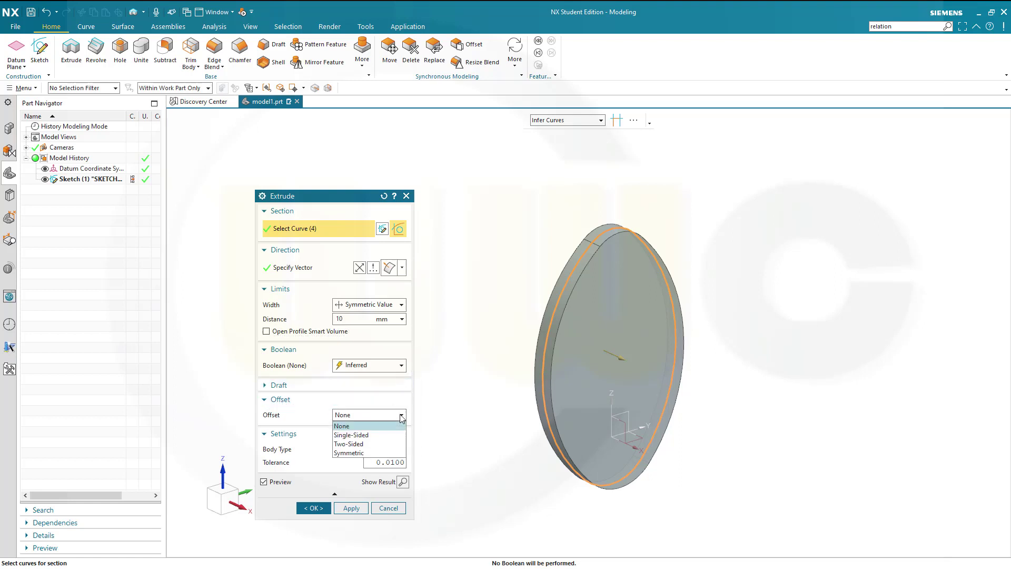
{"action": "left_click", "coordinate": [363, 444]}
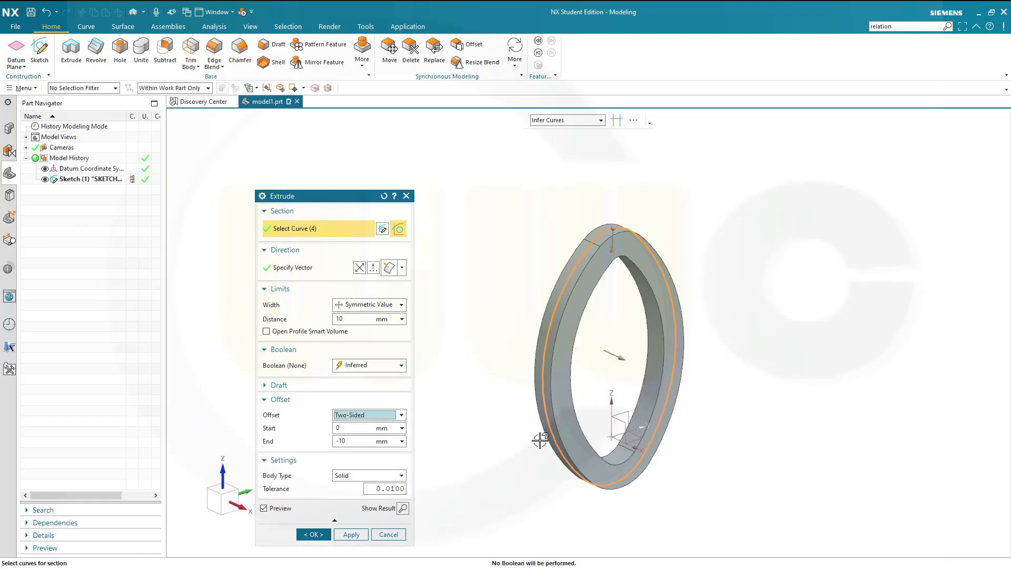
{"action": "middle_click_drag", "start_coordinate": [494, 441], "coordinate": [447, 406]}
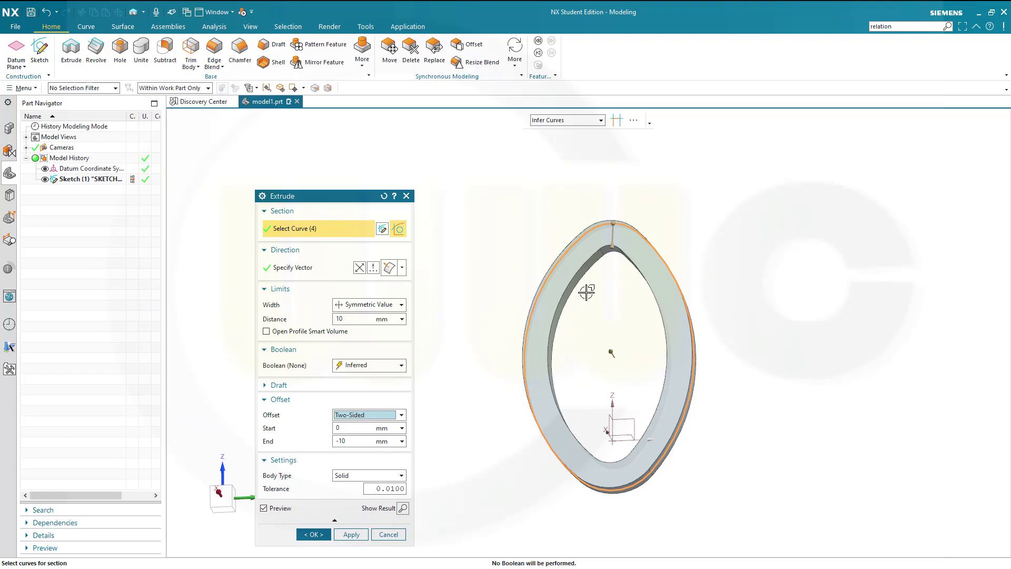
{"action": "left_click", "coordinate": [314, 535]}
- Extrude the same outline symmetrically with a distance of 5 mm, using the Inferred Boolean against the ring body
{"action": "middle_click_drag", "start_coordinate": [418, 285], "coordinate": [451, 305]}
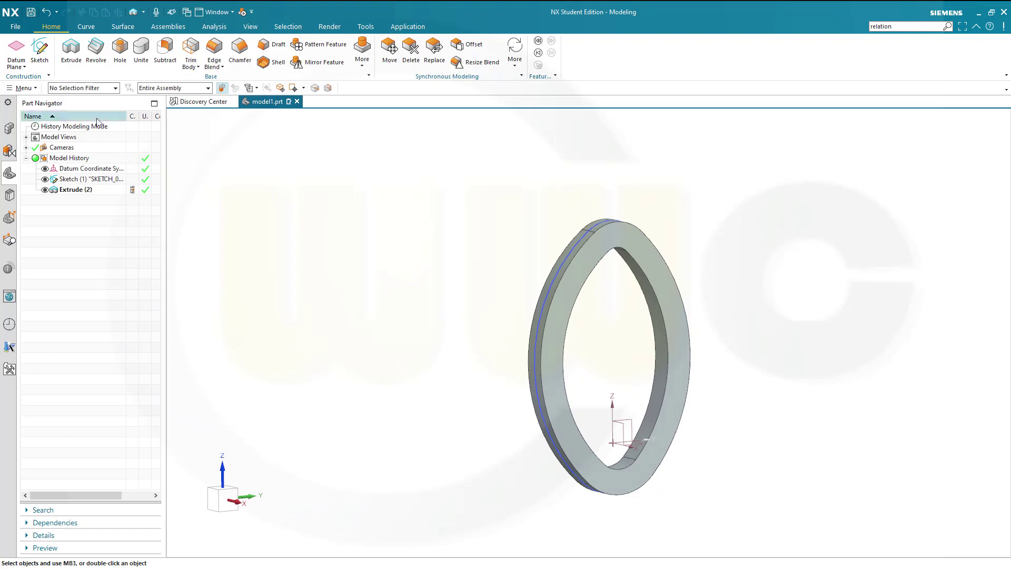
{"action": "left_click", "coordinate": [71, 51]}
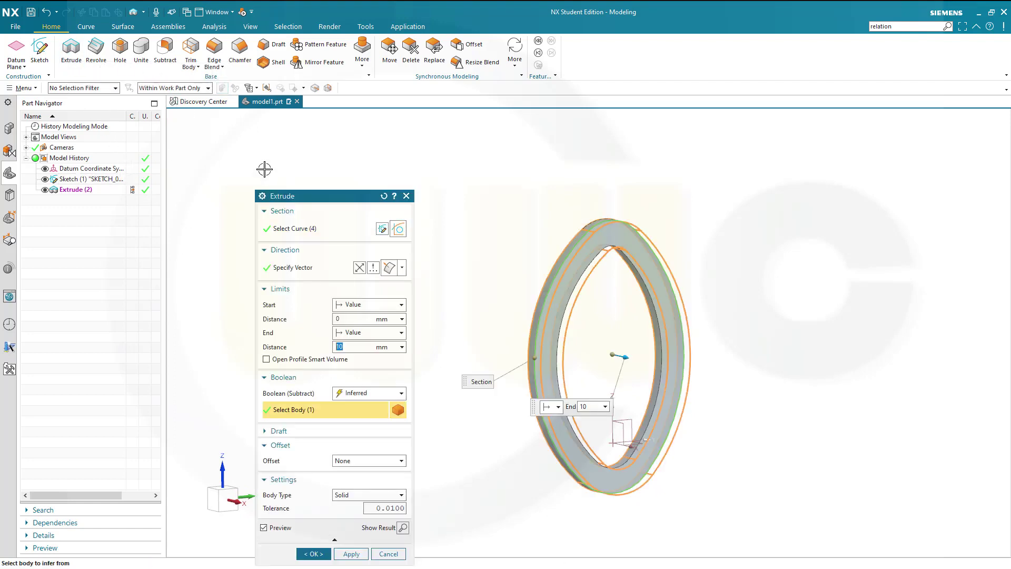
{"action": "left_click", "coordinate": [399, 304]}
{"action": "left_click", "coordinate": [372, 327]}
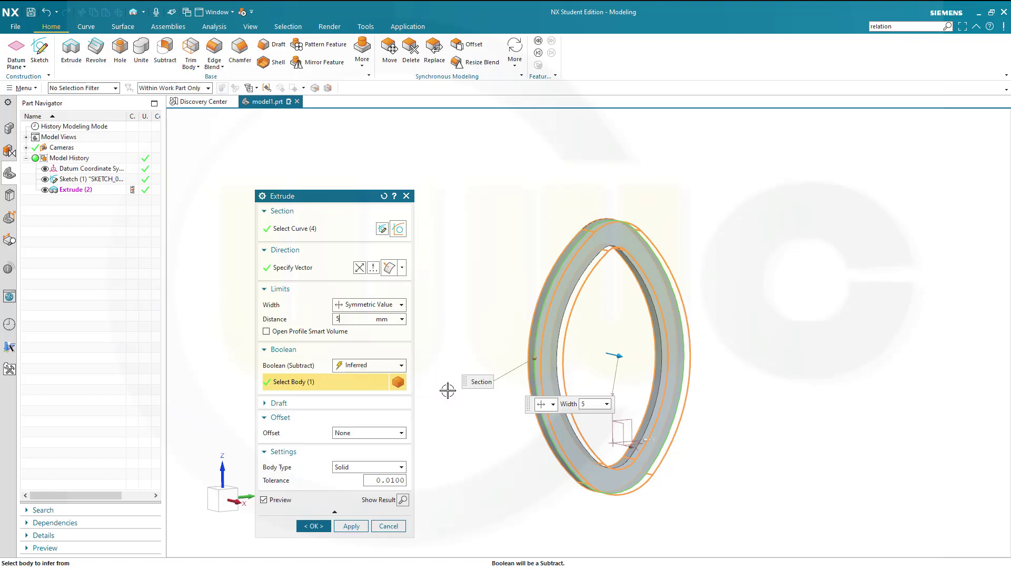
{"action": "key", "text": "Return"}
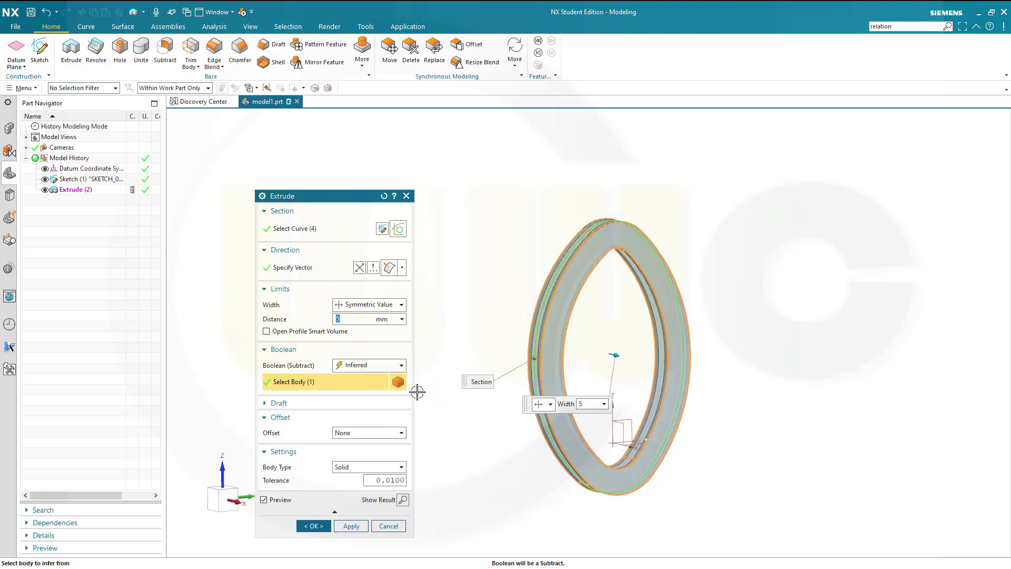
{"action": "left_click", "coordinate": [312, 526]}
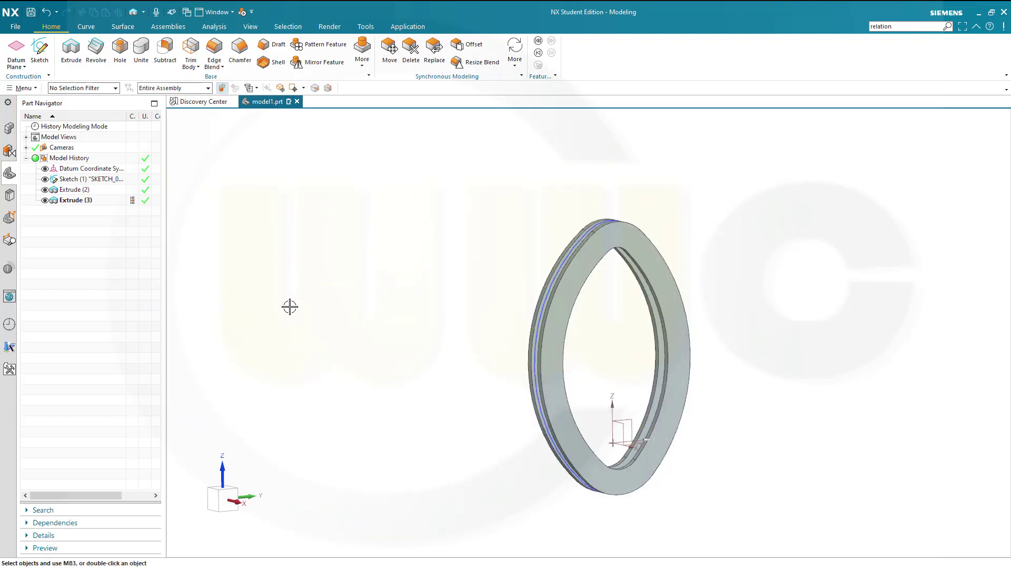
- Edit the inner web extrusion and change its Boolean to Unite with the ring body
{"action": "double_click", "coordinate": [73, 200]}
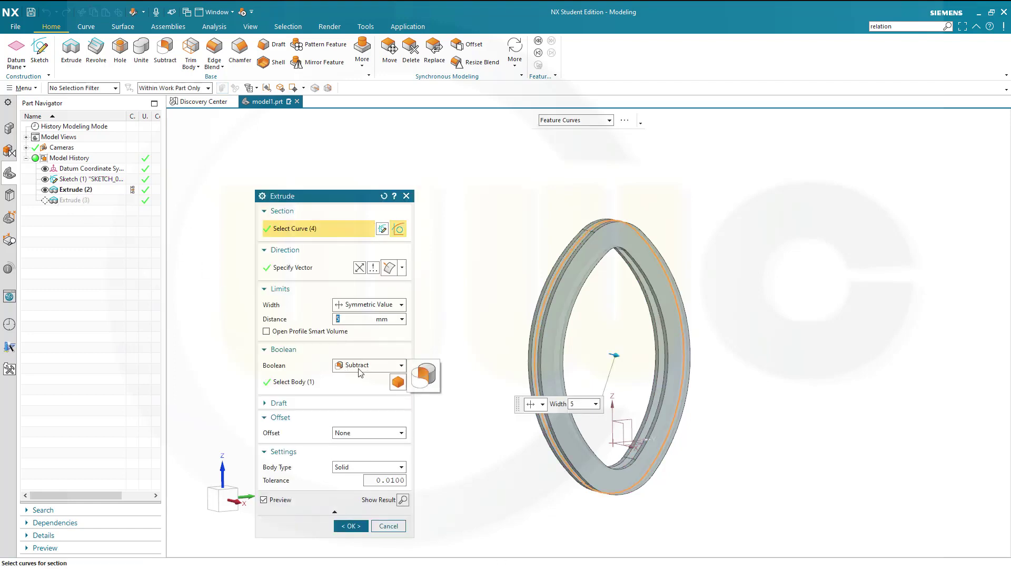
{"action": "left_click", "coordinate": [402, 365]}
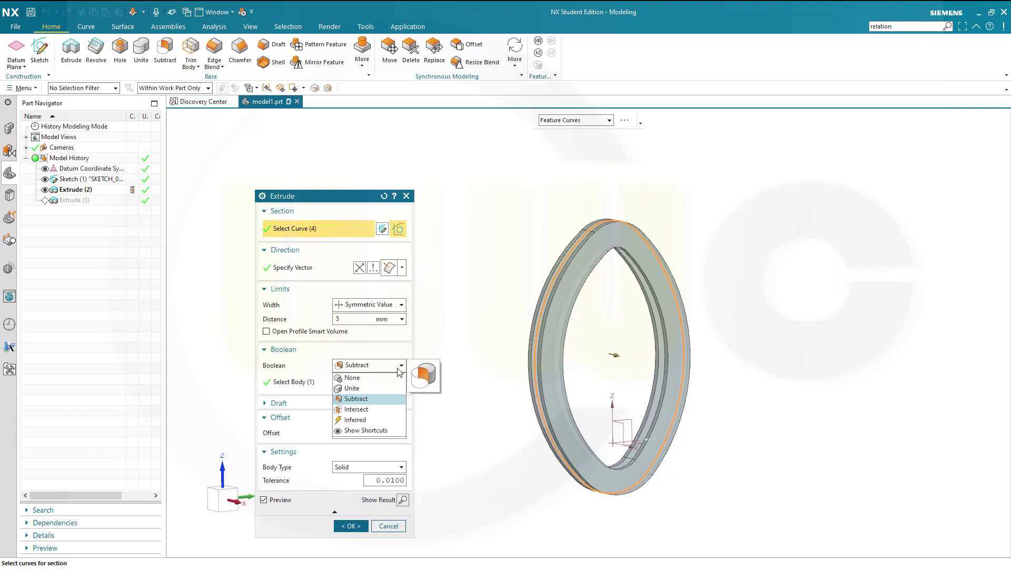
{"action": "left_click", "coordinate": [352, 388]}
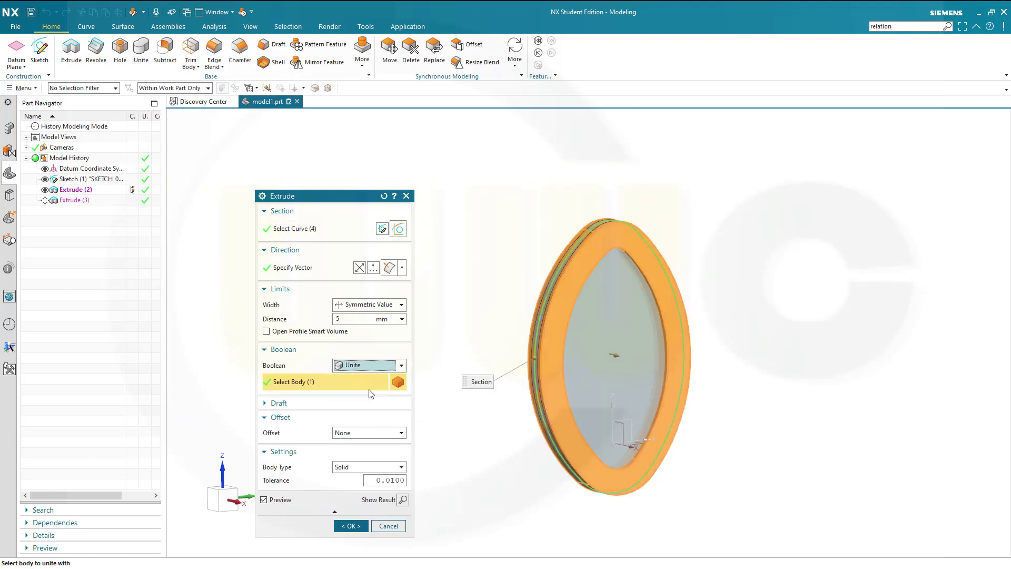
{"action": "left_click", "coordinate": [352, 528]}
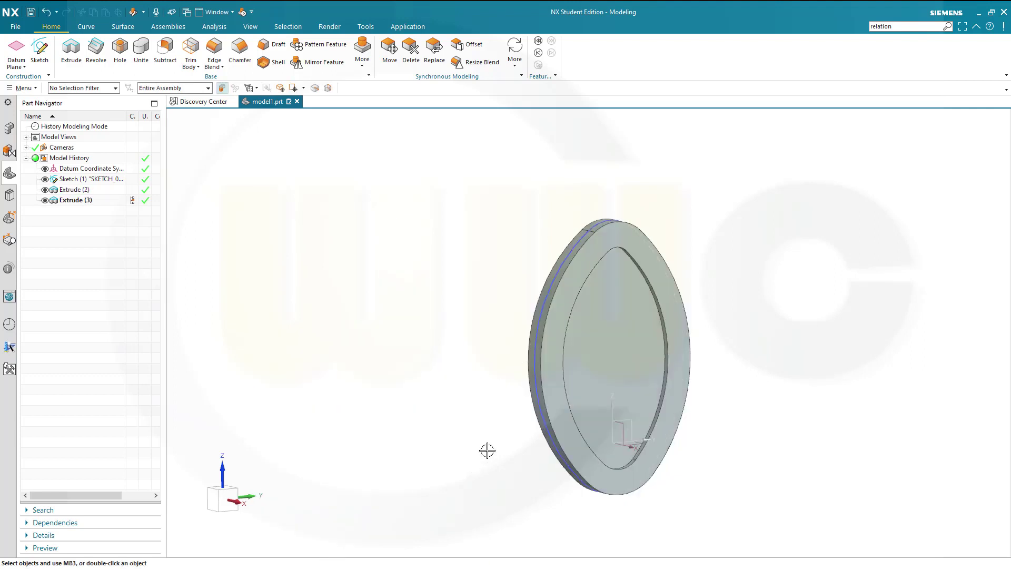
- Sketch a circle with a 40 mm diameter centred on the origin of the Right plane and finish the sketch
{"action": "middle_click_drag", "start_coordinate": [492, 316], "coordinate": [446, 289]}
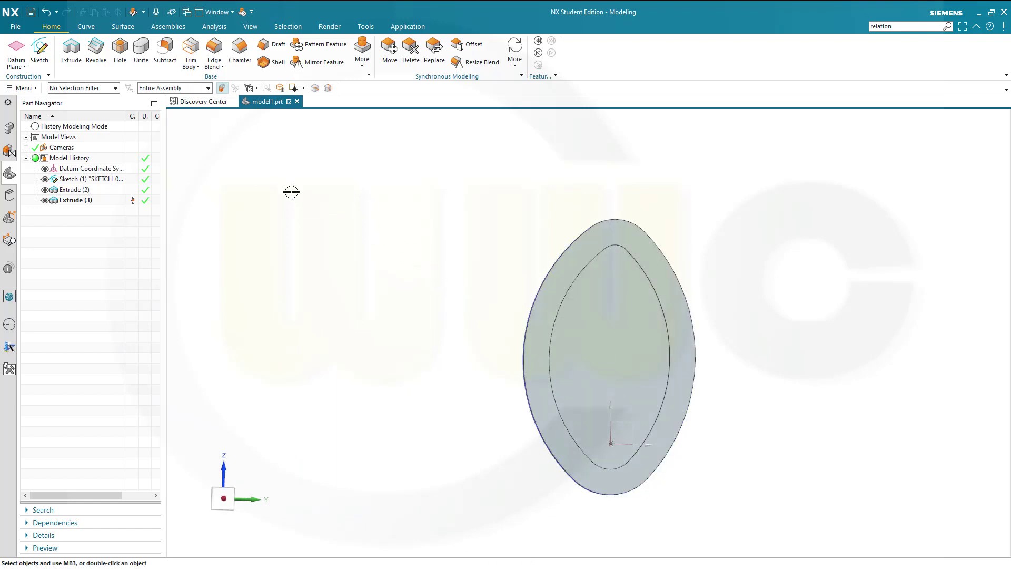
{"action": "left_click", "coordinate": [39, 48]}
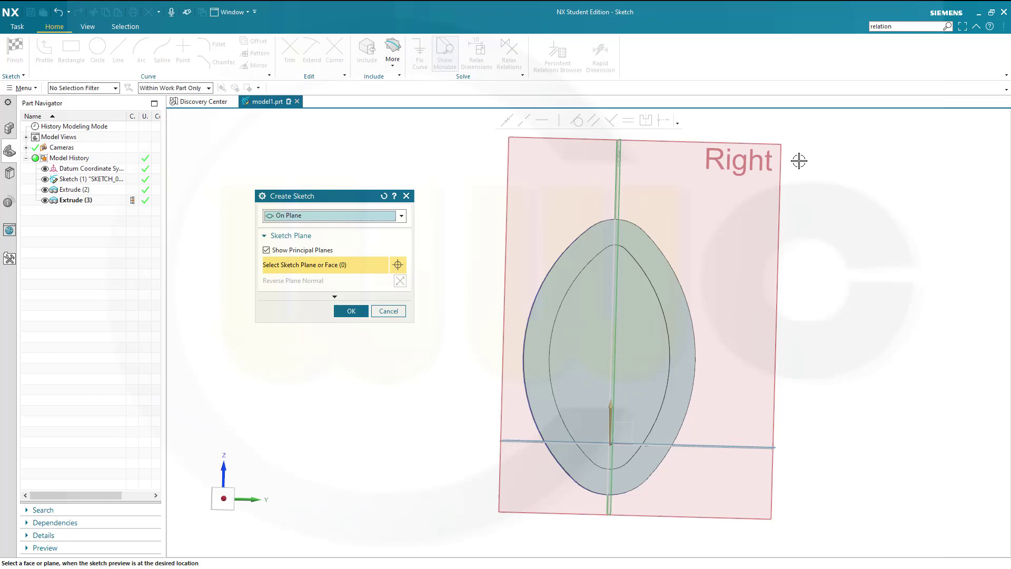
{"action": "left_click", "coordinate": [778, 200]}
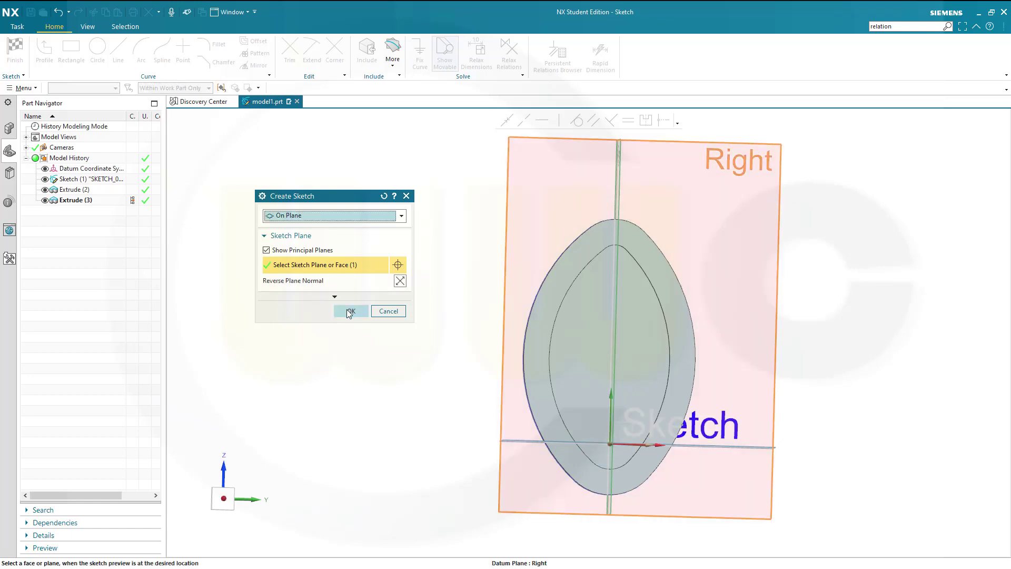
{"action": "left_click", "coordinate": [349, 311]}
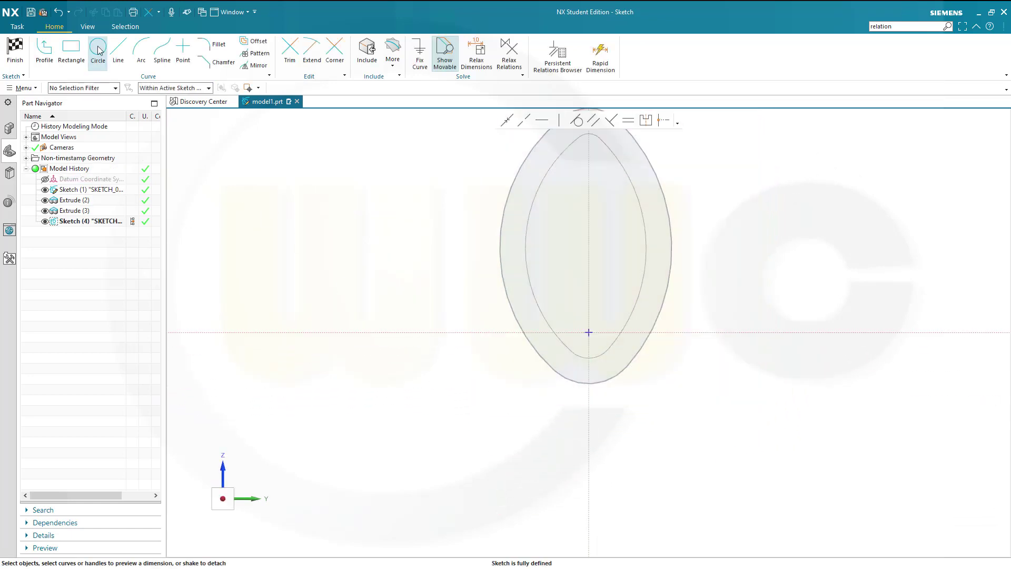
{"action": "left_click", "coordinate": [99, 50]}
{"action": "left_click", "coordinate": [588, 332]}
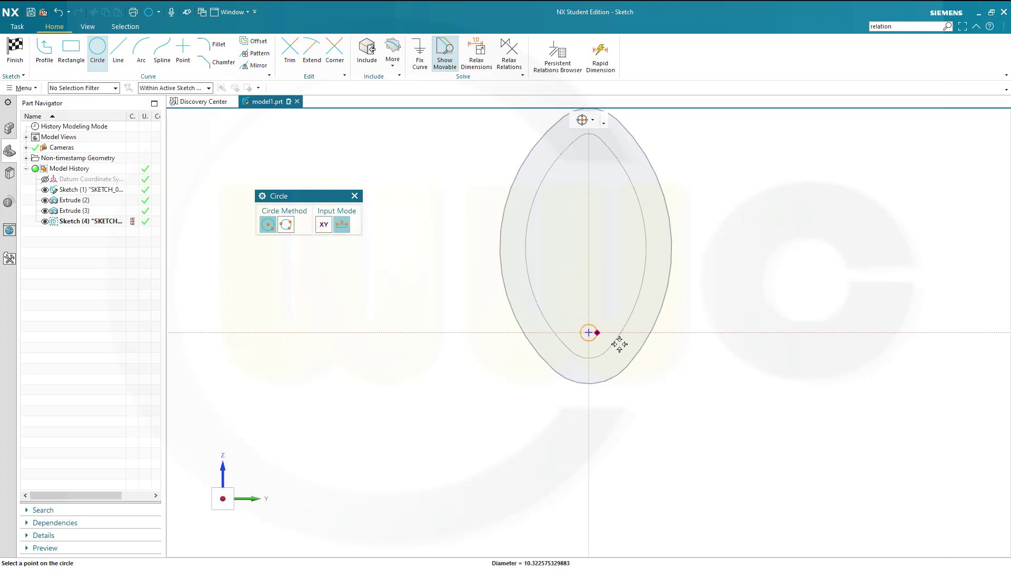
{"action": "type", "text": "40"}
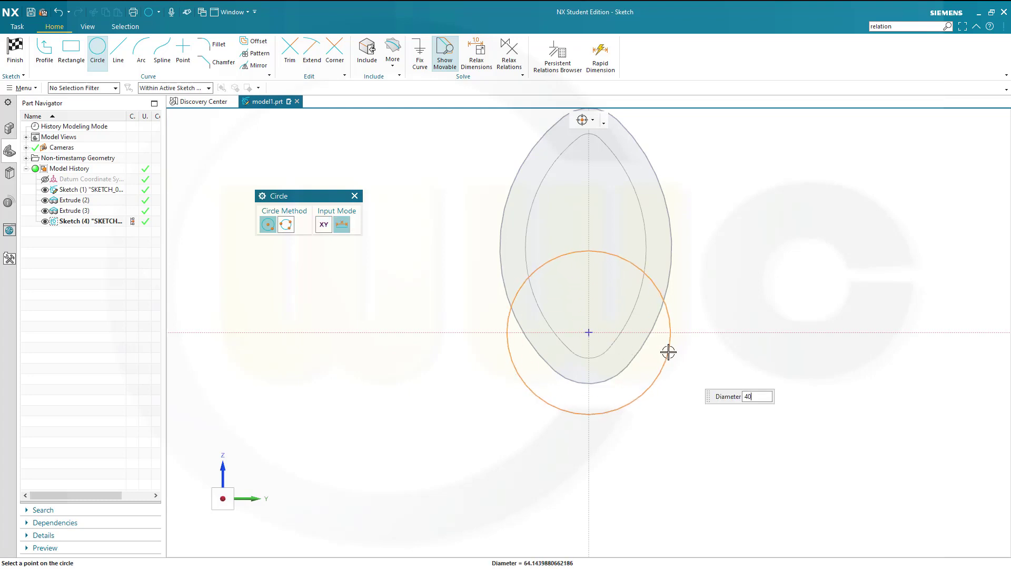
{"action": "key", "text": "Return"}
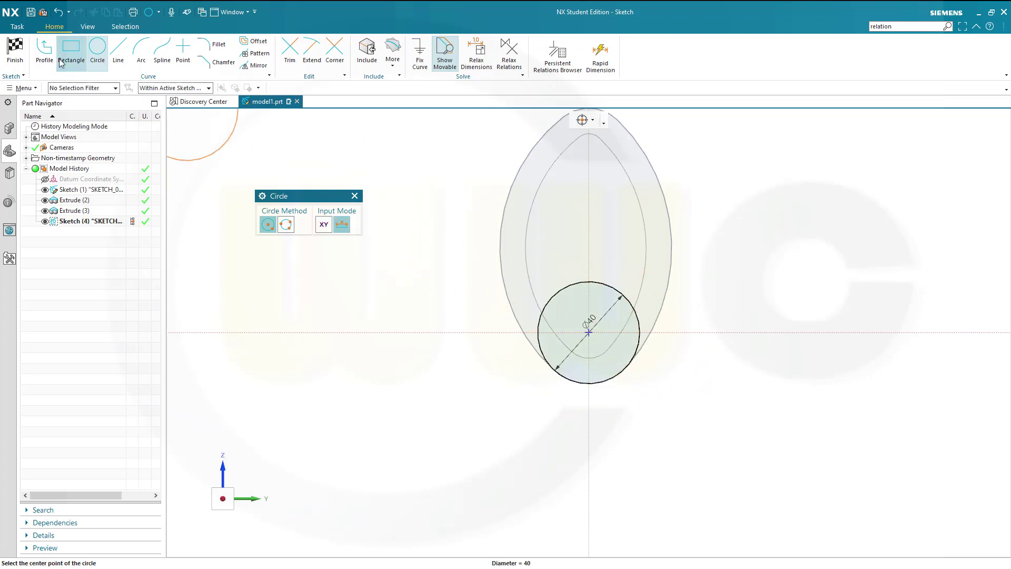
{"action": "left_click", "coordinate": [15, 50]}
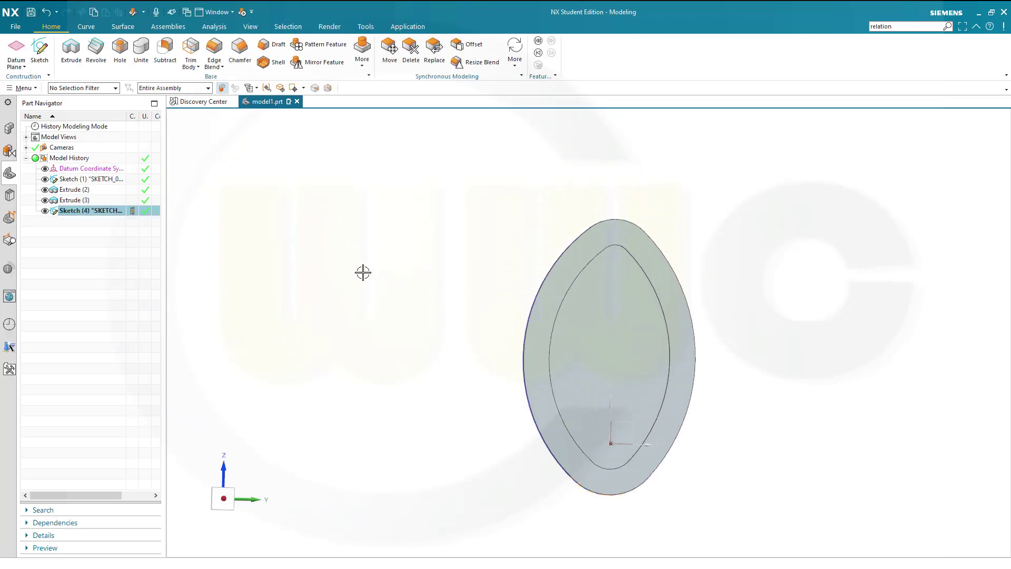
- Extrude the circle symmetrically with a distance of 20 mm and unite it with the existing body
{"action": "middle_click_drag", "start_coordinate": [363, 272], "coordinate": [415, 277]}
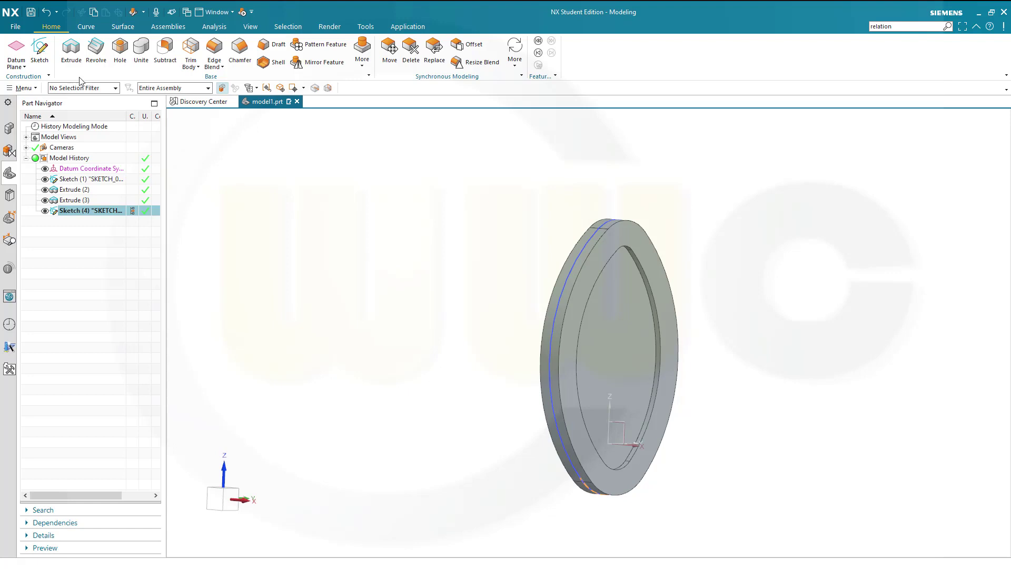
{"action": "left_click", "coordinate": [71, 50]}
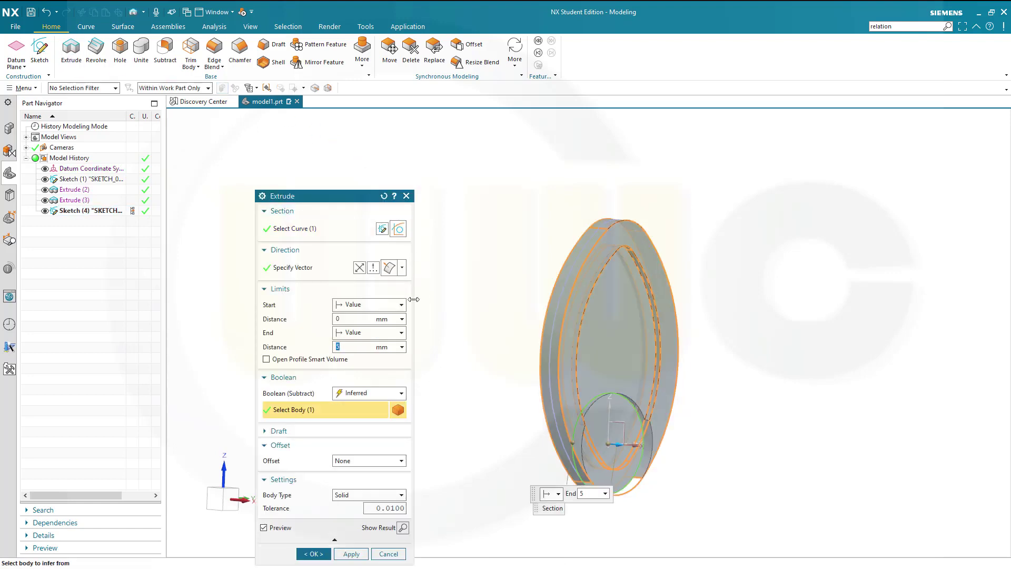
{"action": "left_click", "coordinate": [371, 393]}
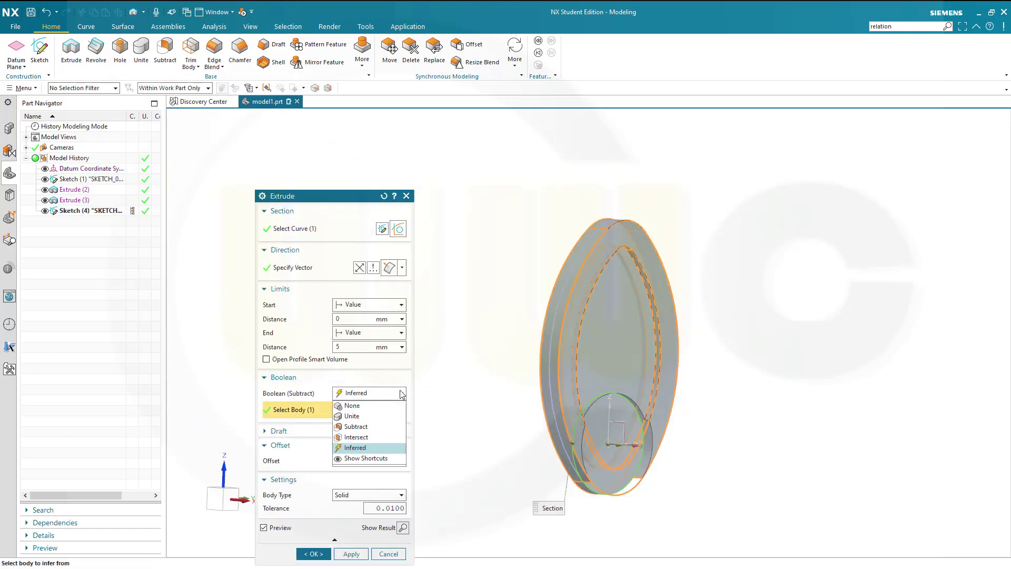
{"action": "left_click", "coordinate": [371, 417]}
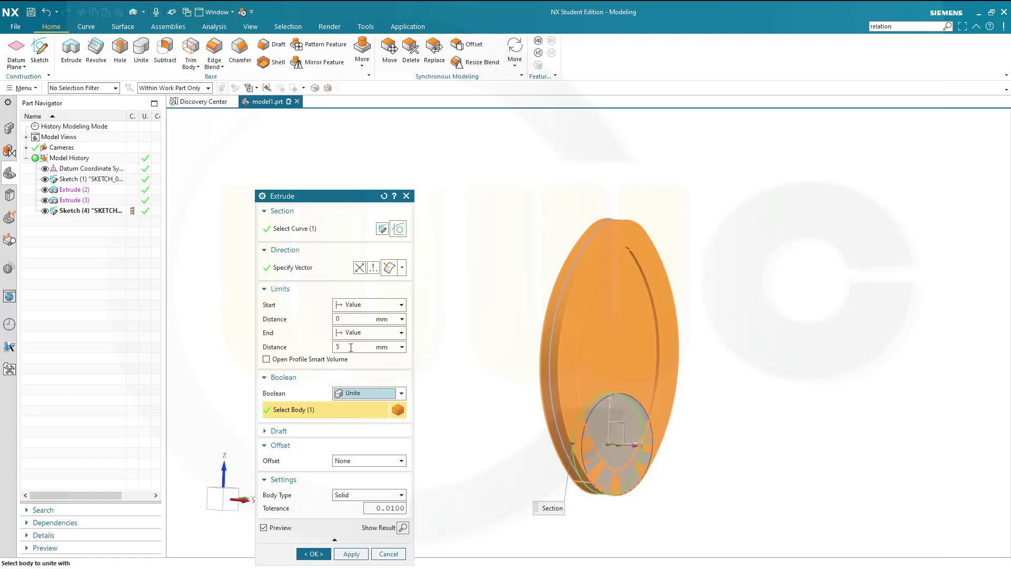
{"action": "left_click", "coordinate": [399, 305]}
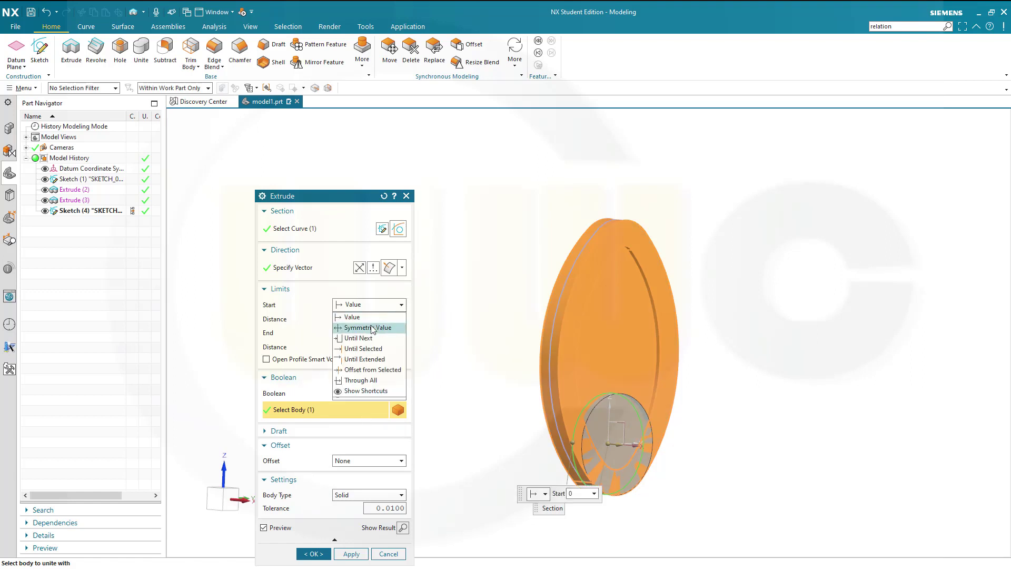
{"action": "left_click", "coordinate": [437, 319]}
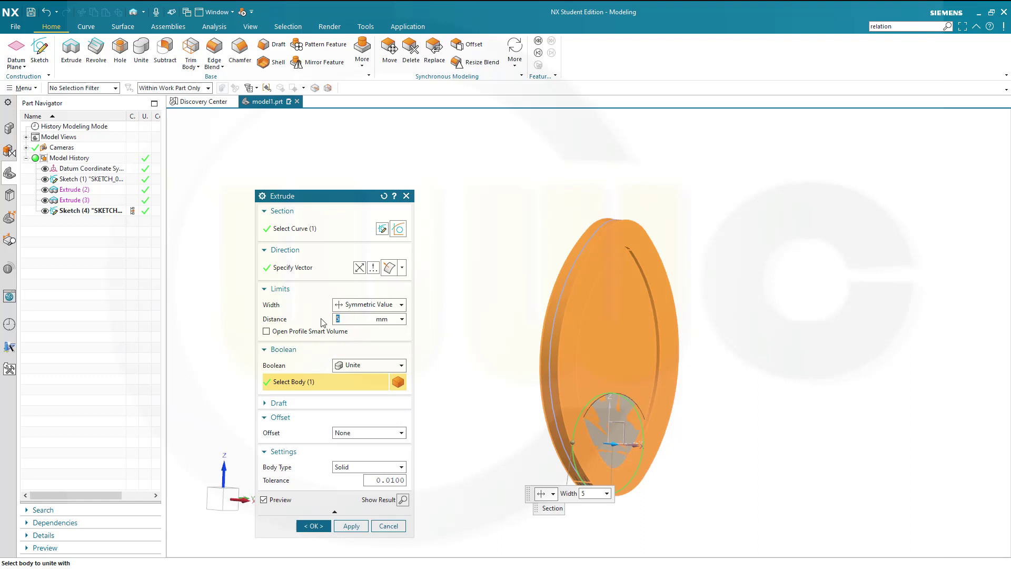
{"action": "key", "text": "Return"}
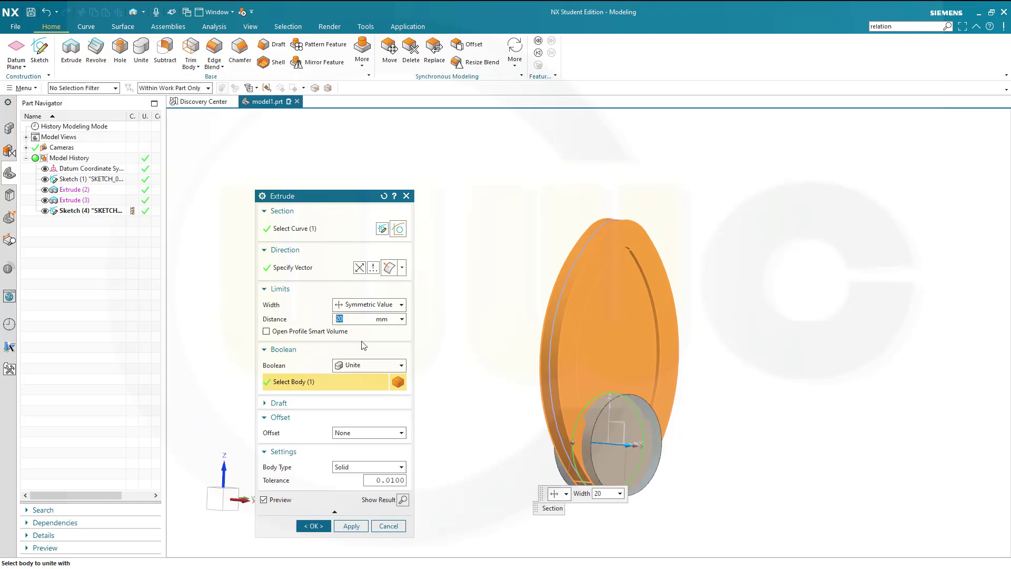
{"action": "left_click", "coordinate": [312, 525]}
- Hide the circle sketch and the outline sketch
{"action": "middle_click_drag", "start_coordinate": [444, 352], "coordinate": [438, 375]}
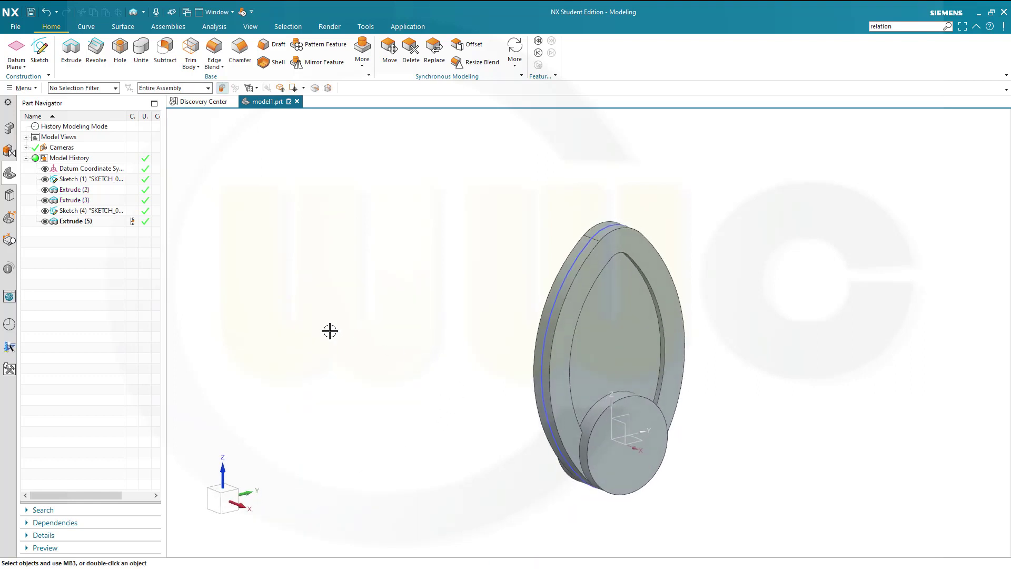
{"action": "left_click", "coordinate": [45, 211]}
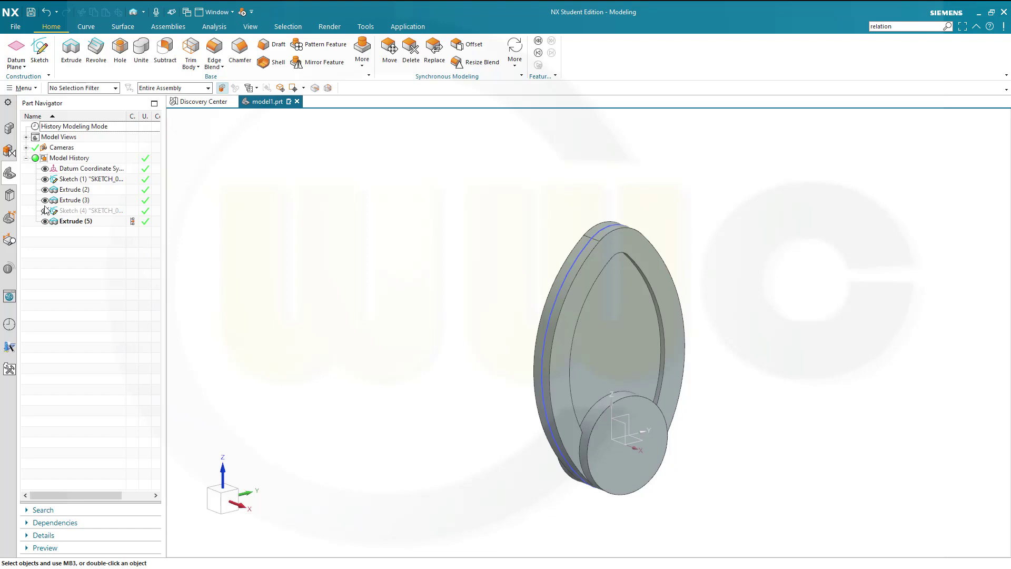
{"action": "left_click", "coordinate": [45, 179]}
- Reorder the circular boss extrusion ahead of the web extrusion in the model history and make the boss the current feature
{"action": "middle_click_drag", "start_coordinate": [390, 321], "coordinate": [374, 304]}
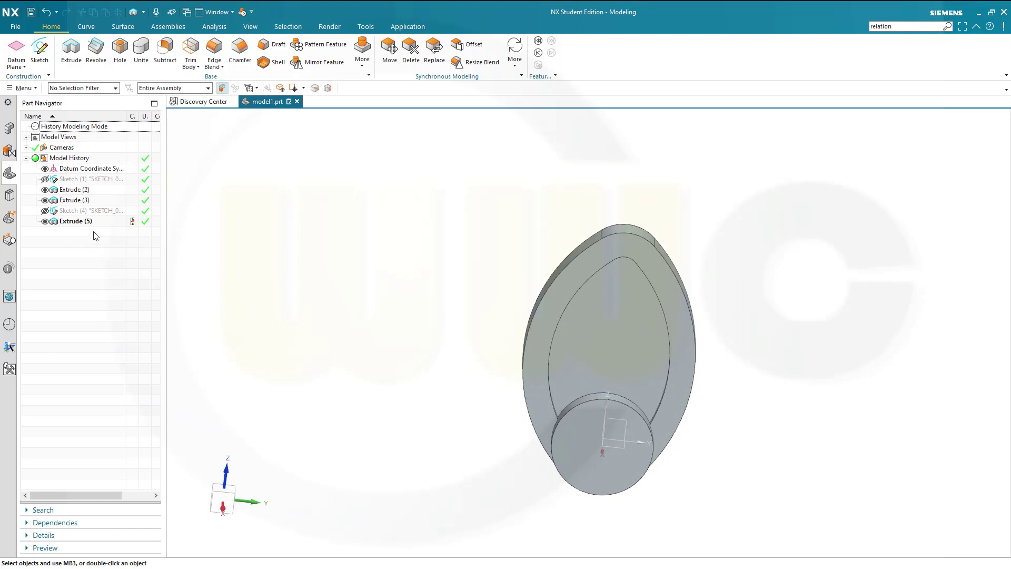
{"action": "left_click", "coordinate": [76, 222]}
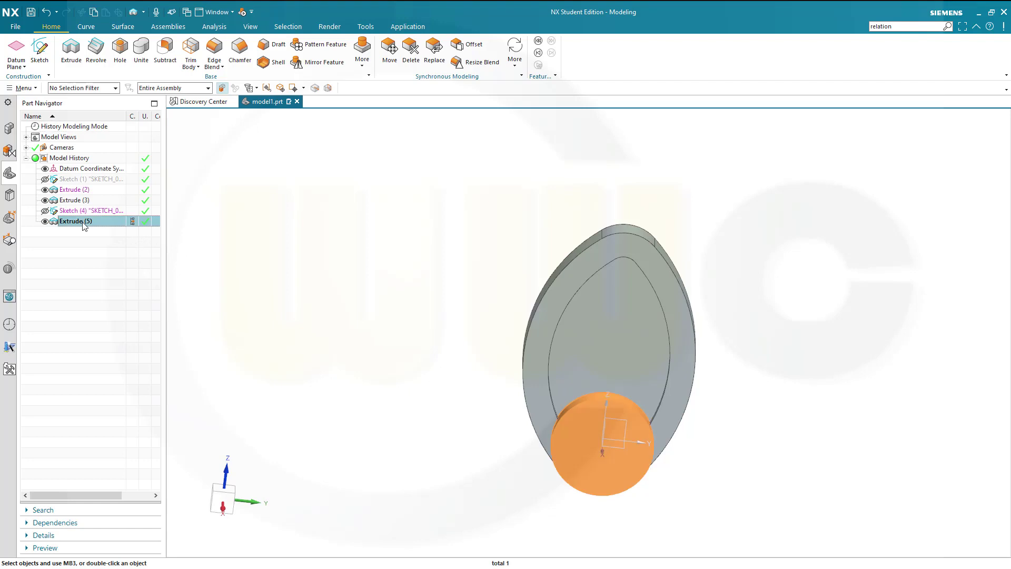
{"action": "left_click_drag", "start_coordinate": [84, 225], "coordinate": [90, 202]}
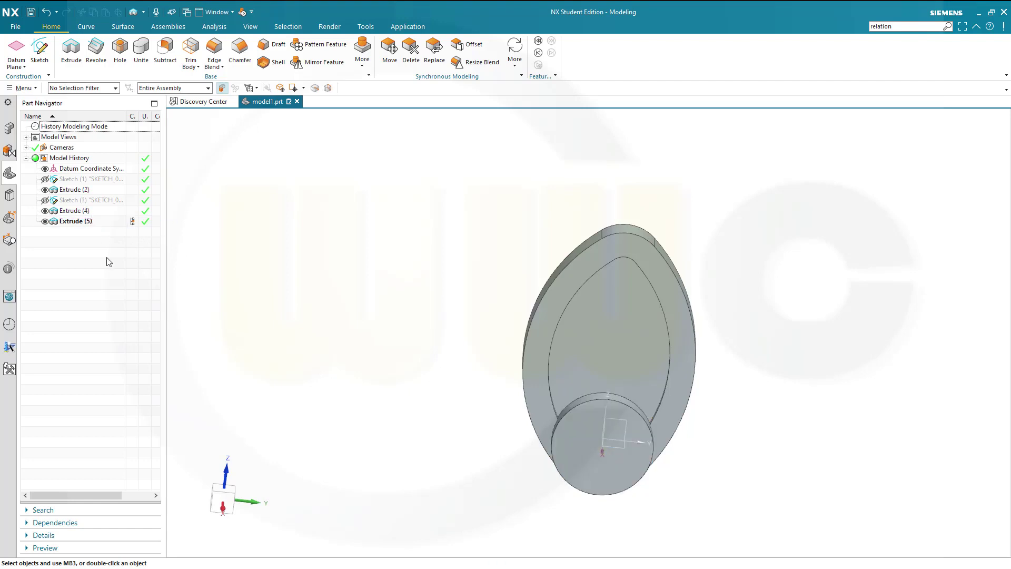
{"action": "right_click", "coordinate": [75, 213]}
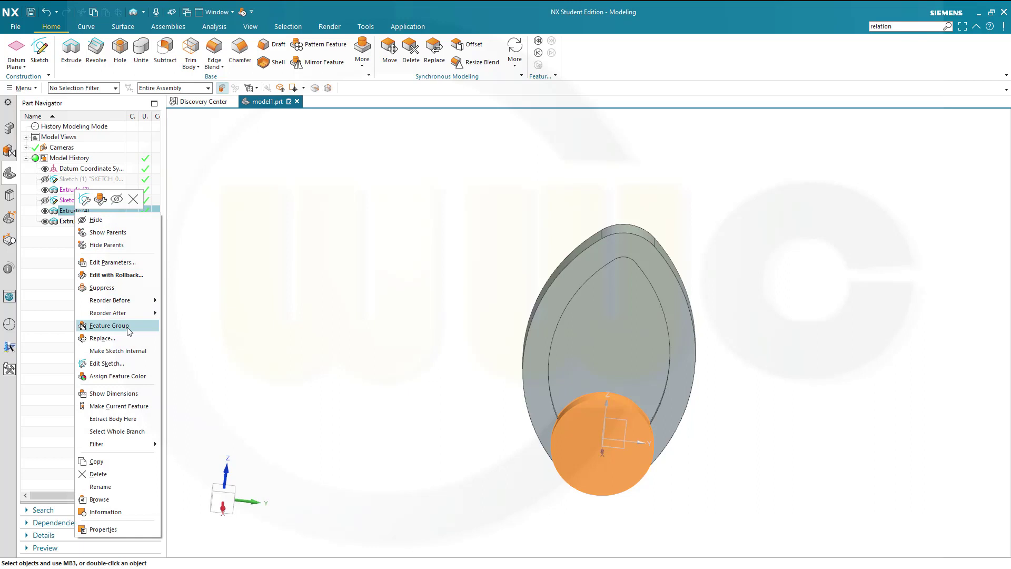
{"action": "left_click", "coordinate": [119, 405]}
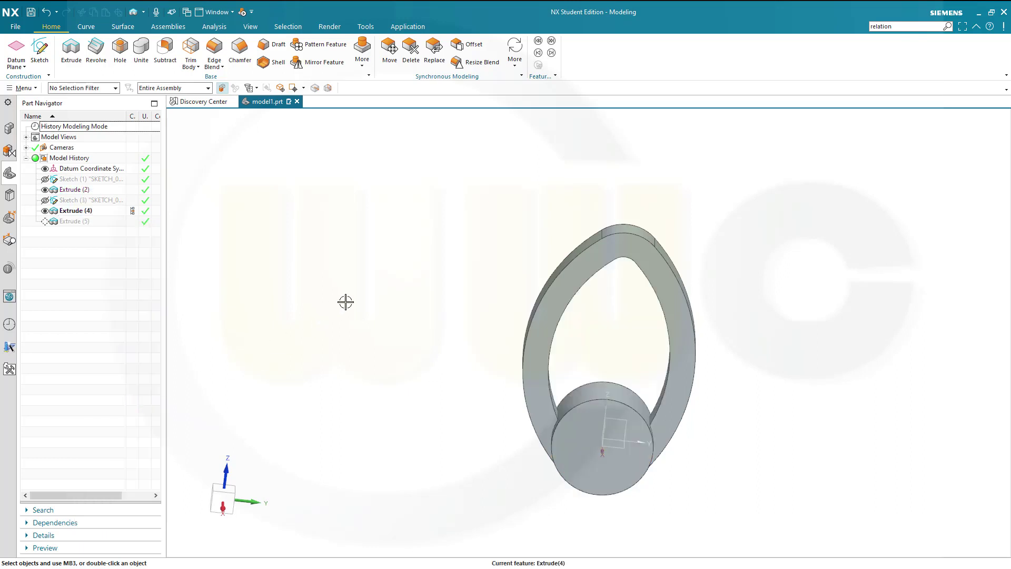
- Apply an 8 mm edge blend to the two inner edges where the round boss meets the rim
{"action": "mouse_move", "coordinate": [345, 302]}
{"action": "middle_mouse_down"}
{"action": "mouse_move", "coordinate": [332, 318]}
{"action": "mouse_move", "coordinate": [327, 300]}
{"action": "middle_mouse_up"}
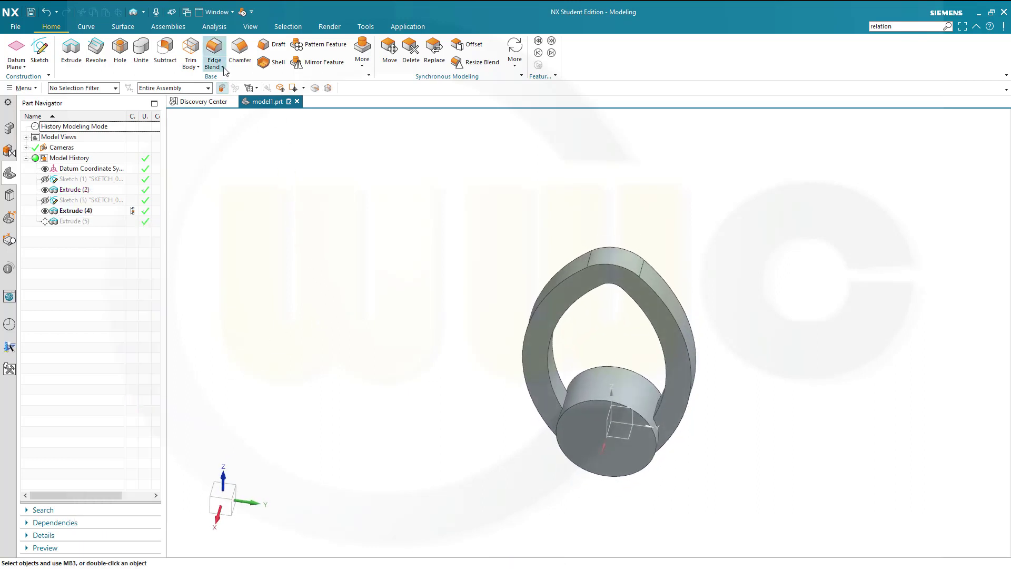
{"action": "left_click", "coordinate": [217, 48]}
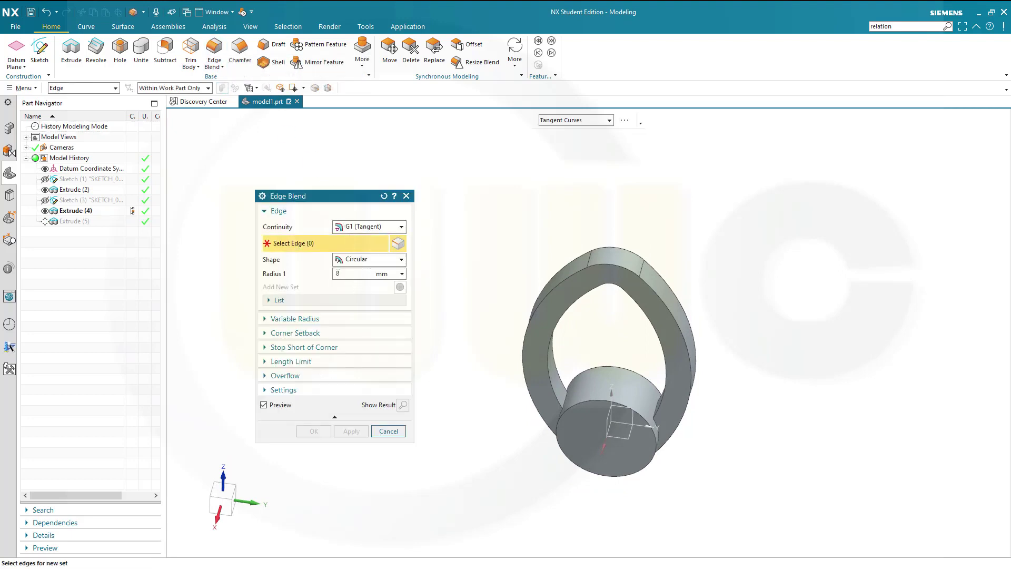
{"action": "scroll", "coordinate": [561, 392], "scroll_direction": "up", "scroll_amount": 4}
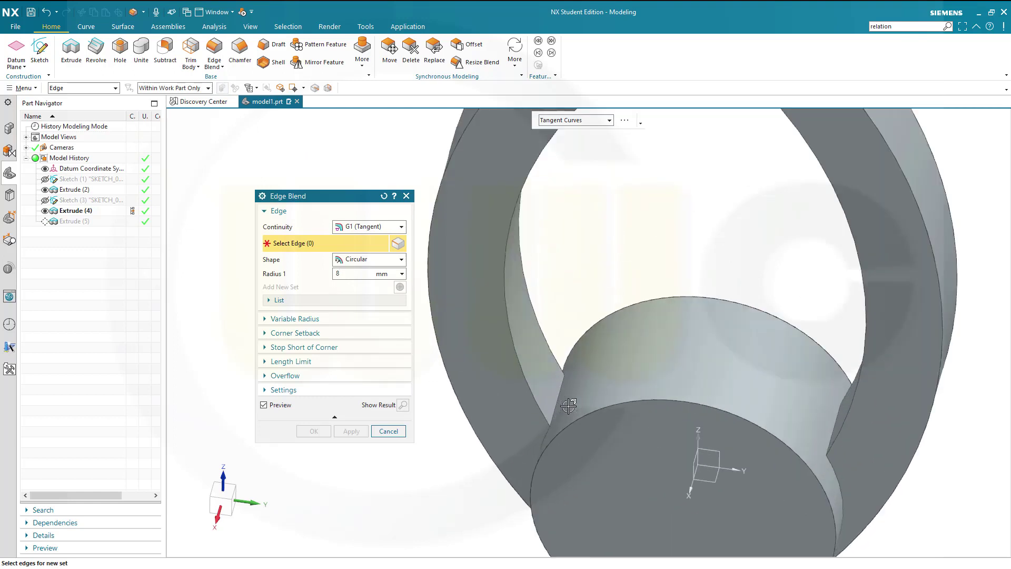
{"action": "left_click", "coordinate": [560, 404]}
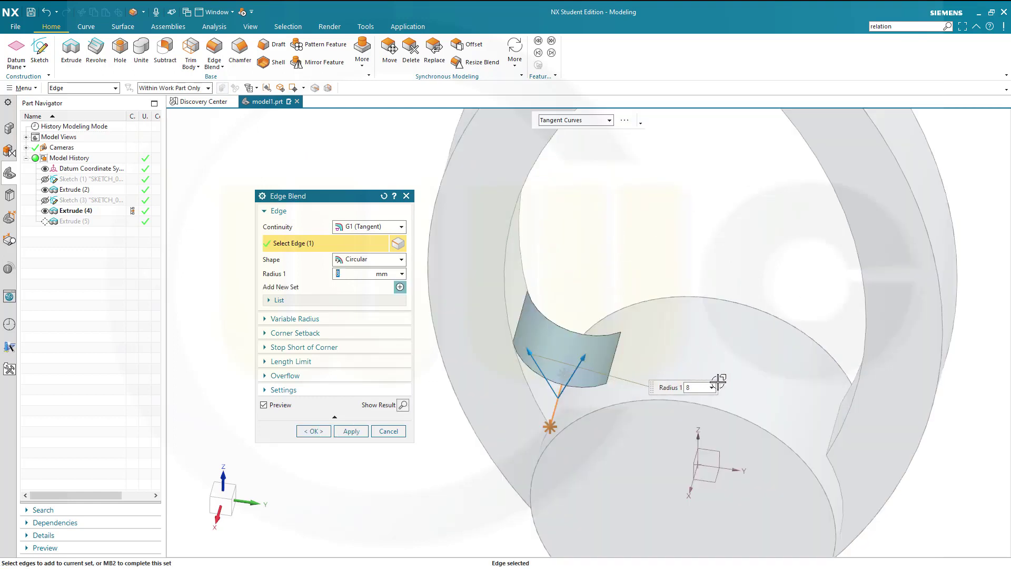
{"action": "middle_click_drag", "start_coordinate": [715, 383], "coordinate": [776, 400]}
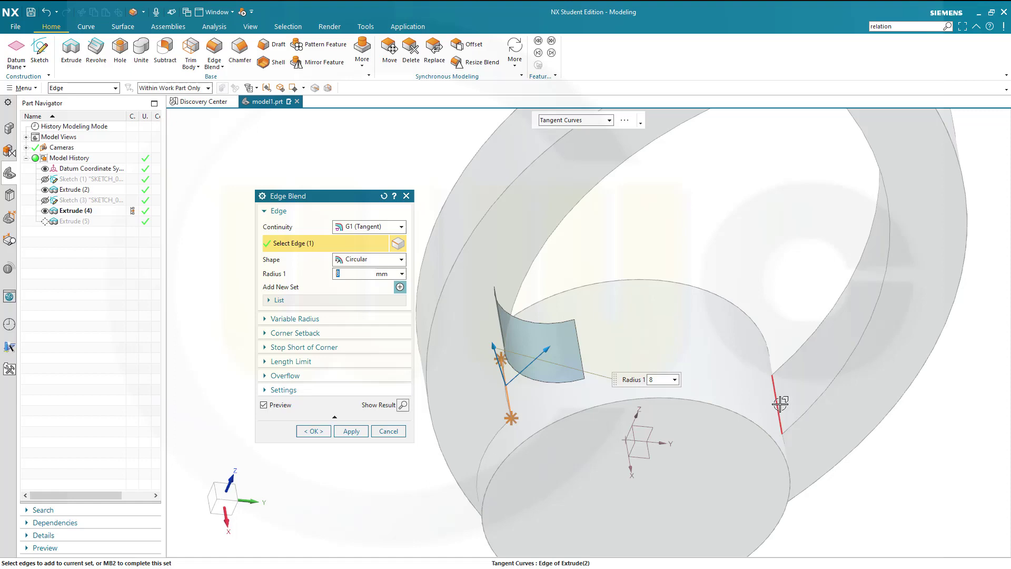
{"action": "left_click", "coordinate": [780, 403]}
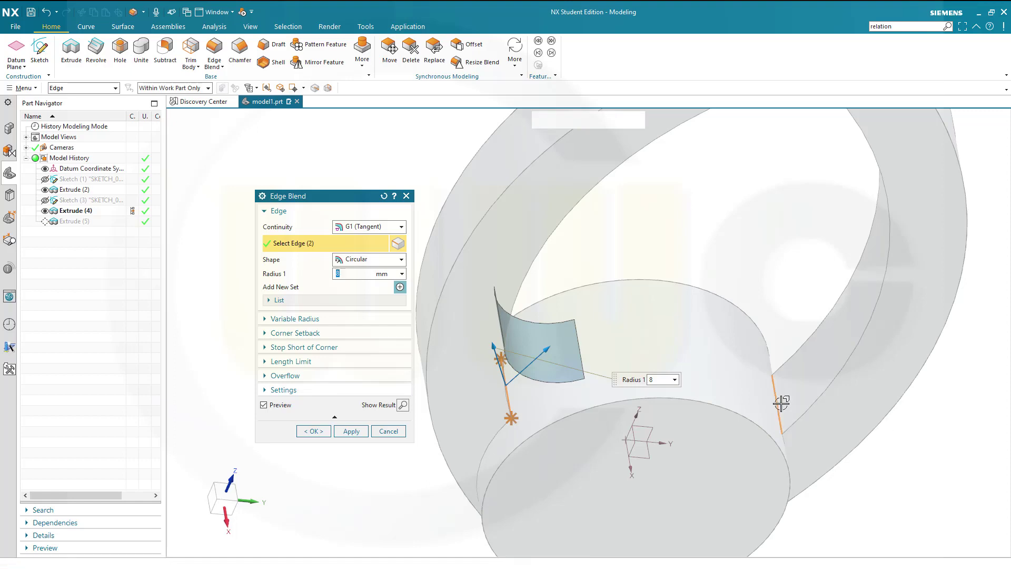
{"action": "left_click", "coordinate": [313, 431]}
- Make the web extrusion at the end of the model history the current feature again
{"action": "key", "text": "ctrl+alt+r"}
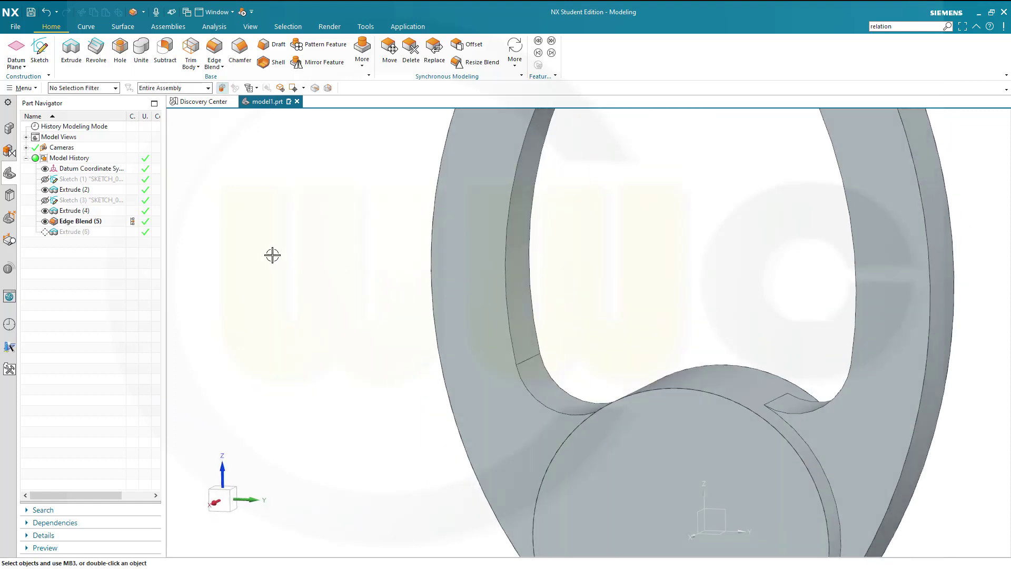
{"action": "right_click", "coordinate": [74, 232]}
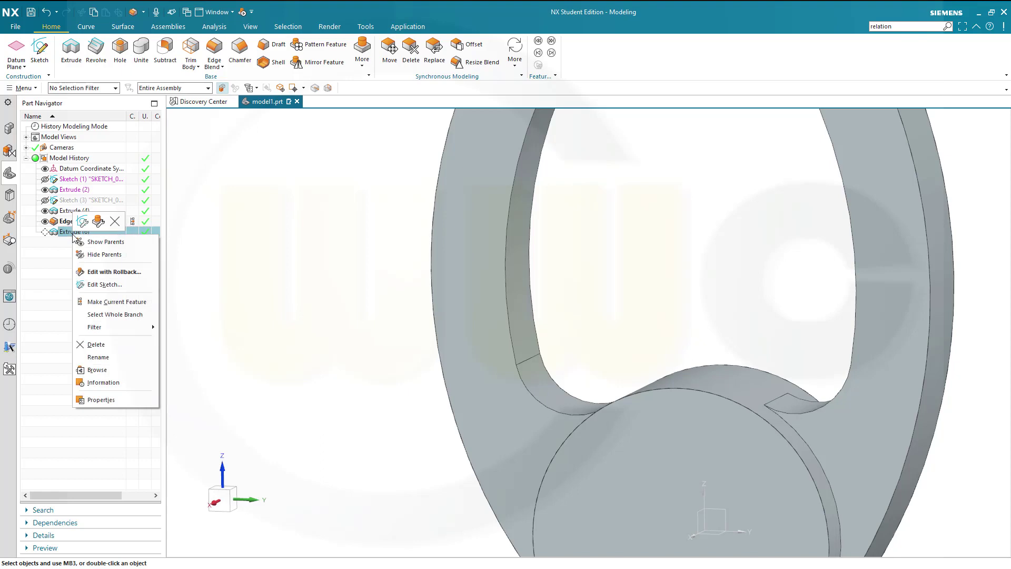
{"action": "left_click", "coordinate": [108, 302]}
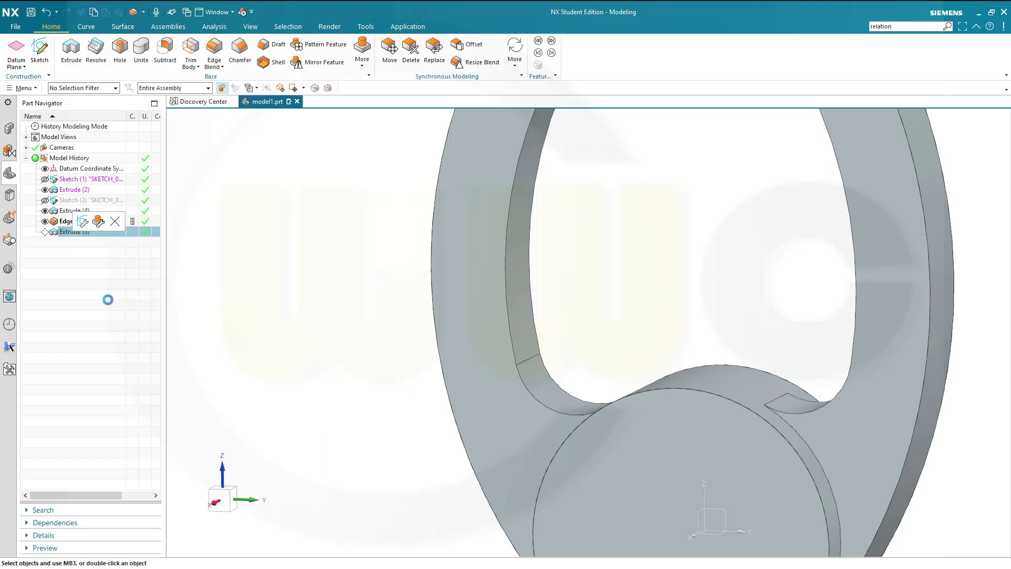
- Cut a simple 20 mm diameter hole through the body at the centre of the round boss
{"action": "middle_click_drag", "start_coordinate": [272, 317], "coordinate": [293, 255]}
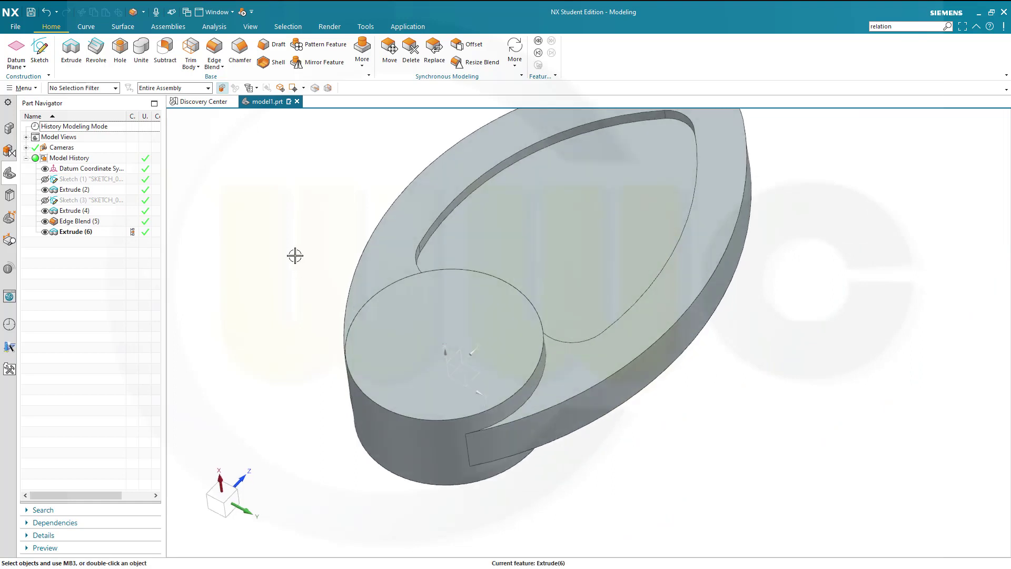
{"action": "left_click", "coordinate": [120, 49]}
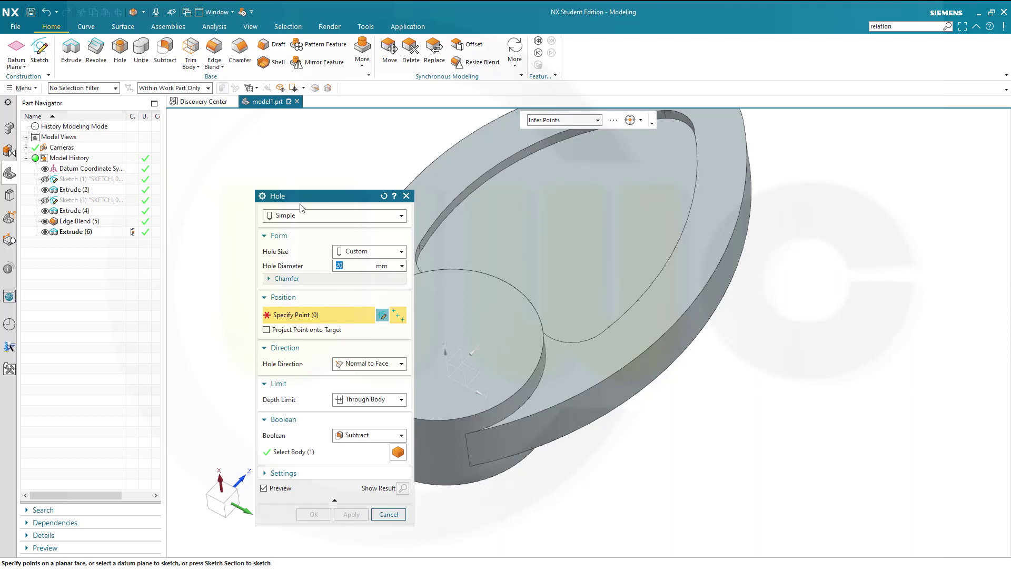
{"action": "left_click_drag", "start_coordinate": [307, 199], "coordinate": [218, 165]}
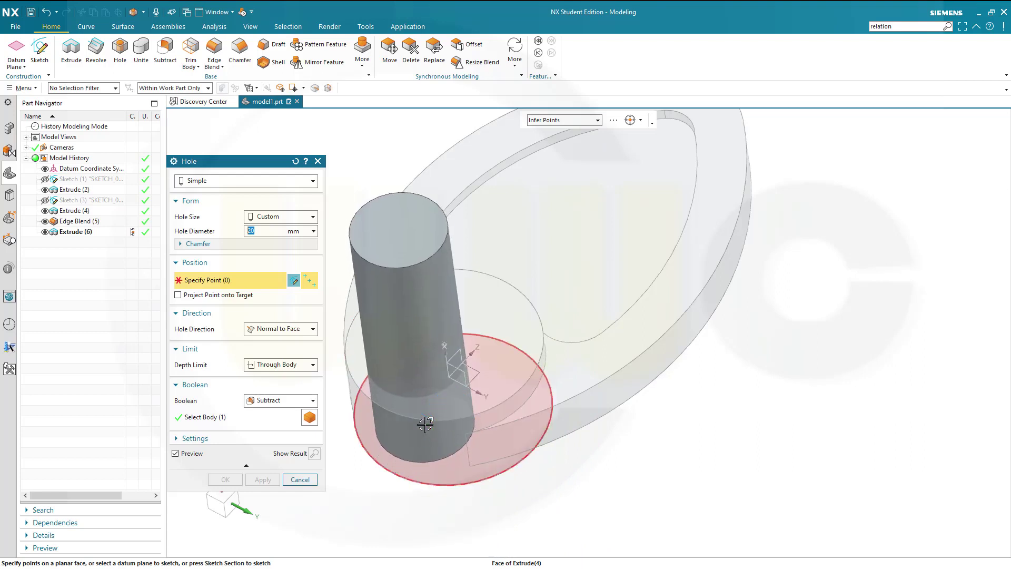
{"action": "left_click", "coordinate": [422, 419]}
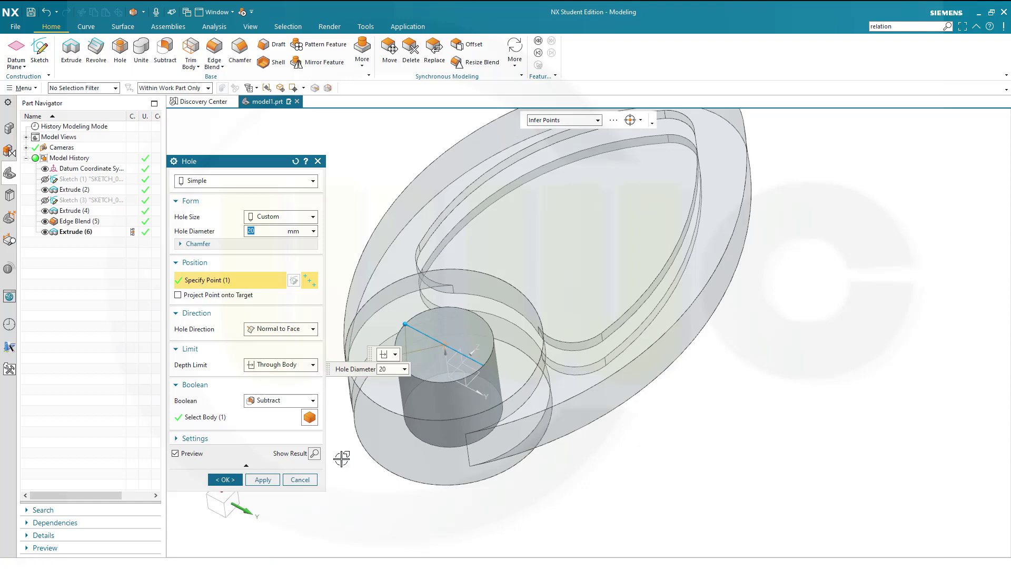
{"action": "left_click", "coordinate": [226, 480]}
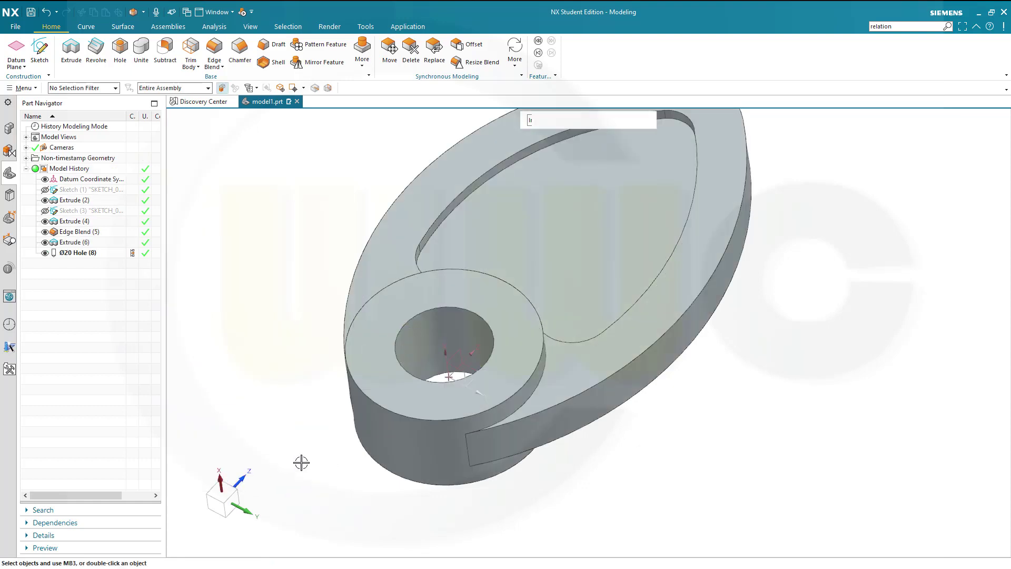
{"action": "middle_click_drag", "start_coordinate": [693, 404], "coordinate": [675, 389]}
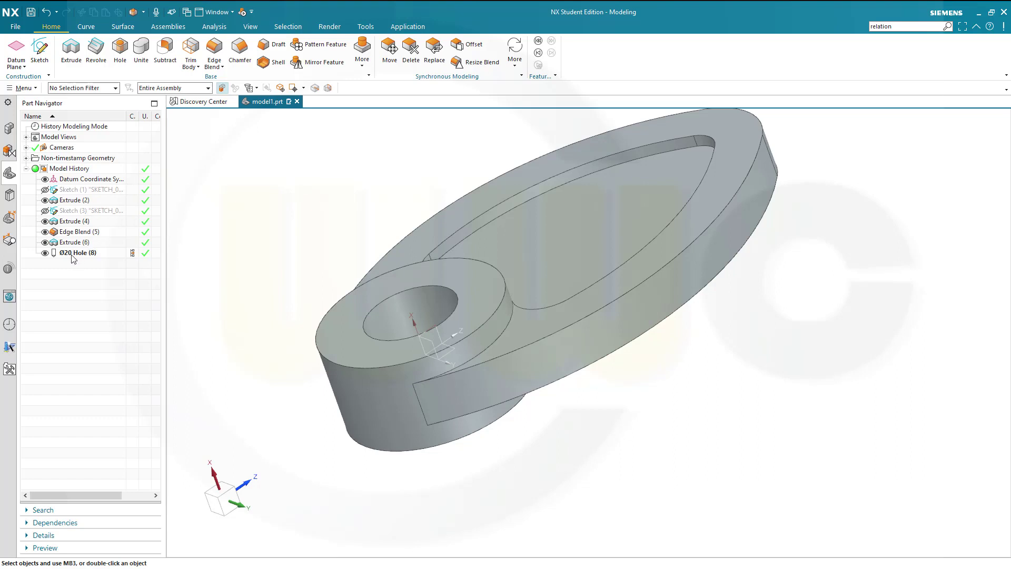
- Hide the solid lever body and show the outline sketch and the circle sketch
{"action": "left_click", "coordinate": [45, 253]}
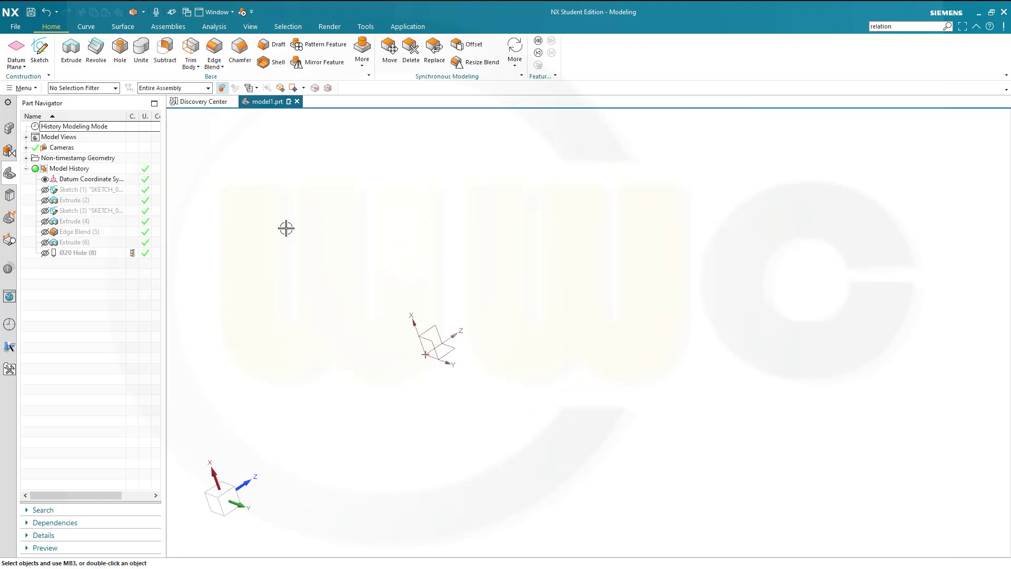
{"action": "left_click", "coordinate": [45, 190]}
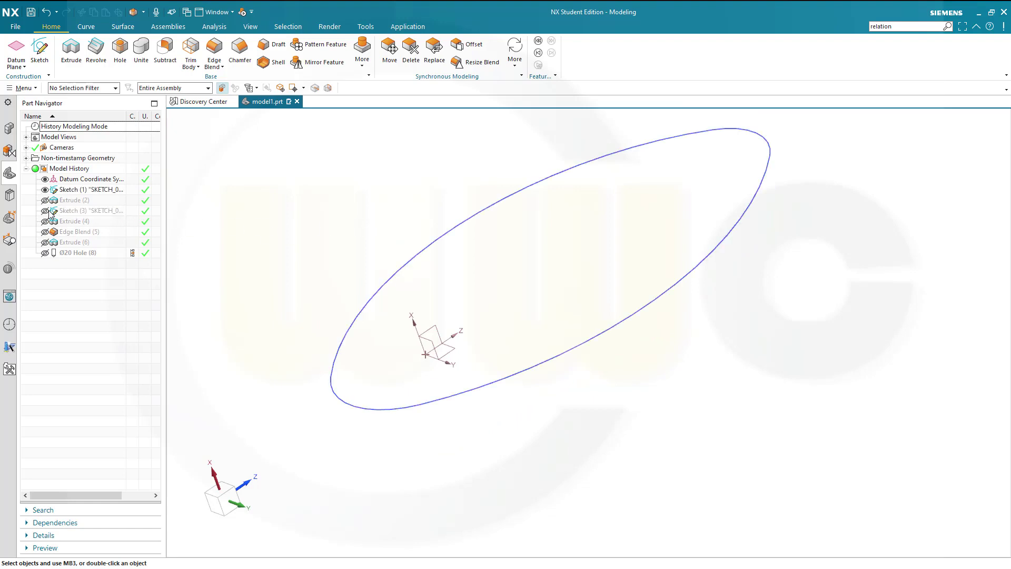
{"action": "left_click", "coordinate": [48, 211]}
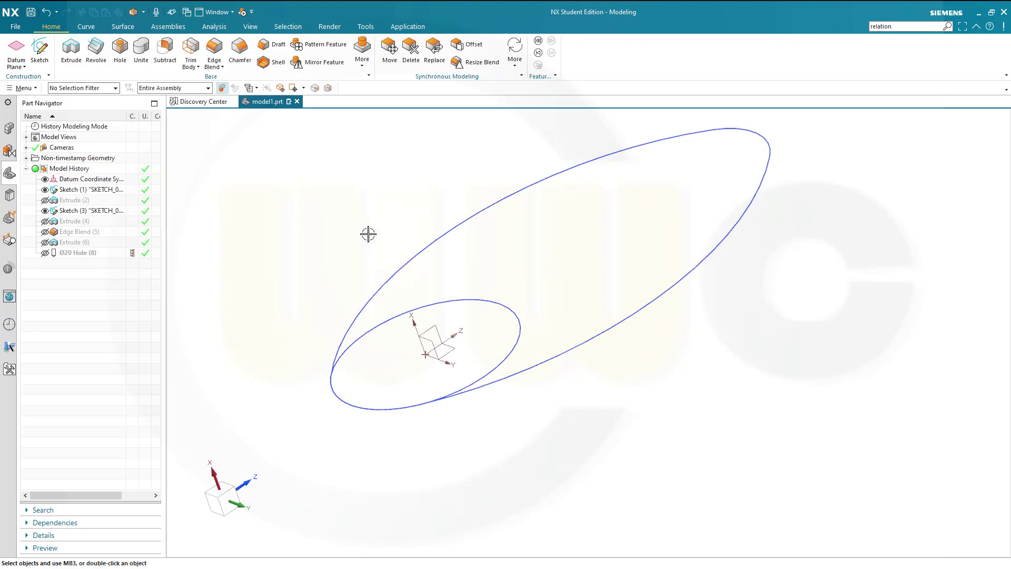
- Extrude the outline sketch as a sheet body with a symmetric width of 10 mm
{"action": "middle_click_drag", "start_coordinate": [368, 232], "coordinate": [418, 310]}
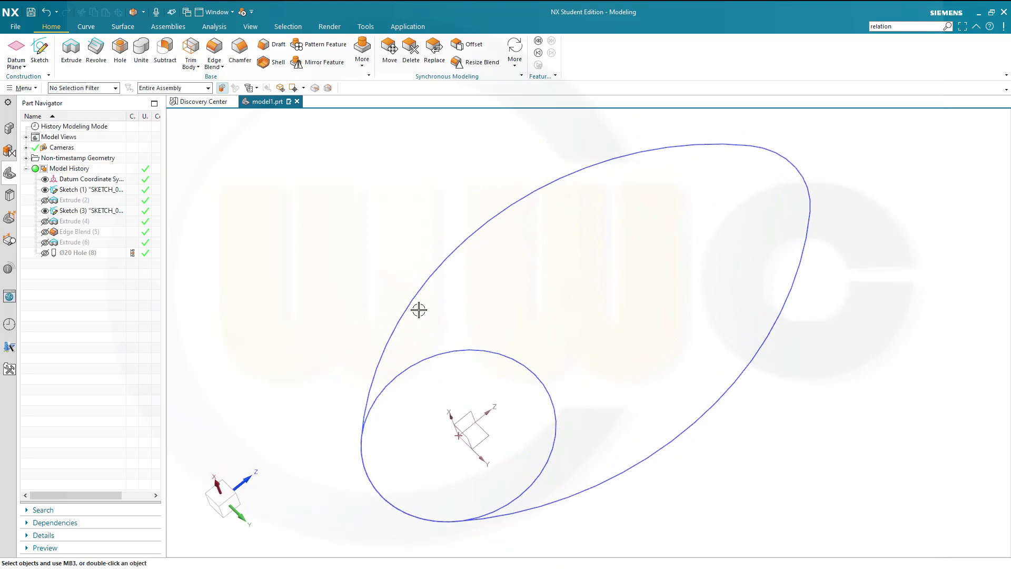
{"action": "left_click", "coordinate": [71, 50]}
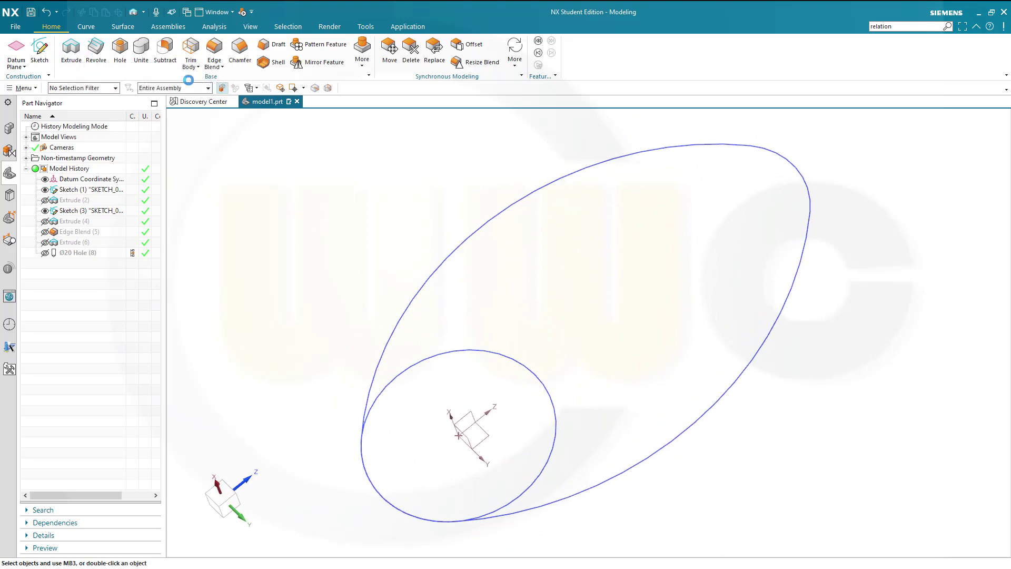
{"action": "left_click", "coordinate": [445, 257]}
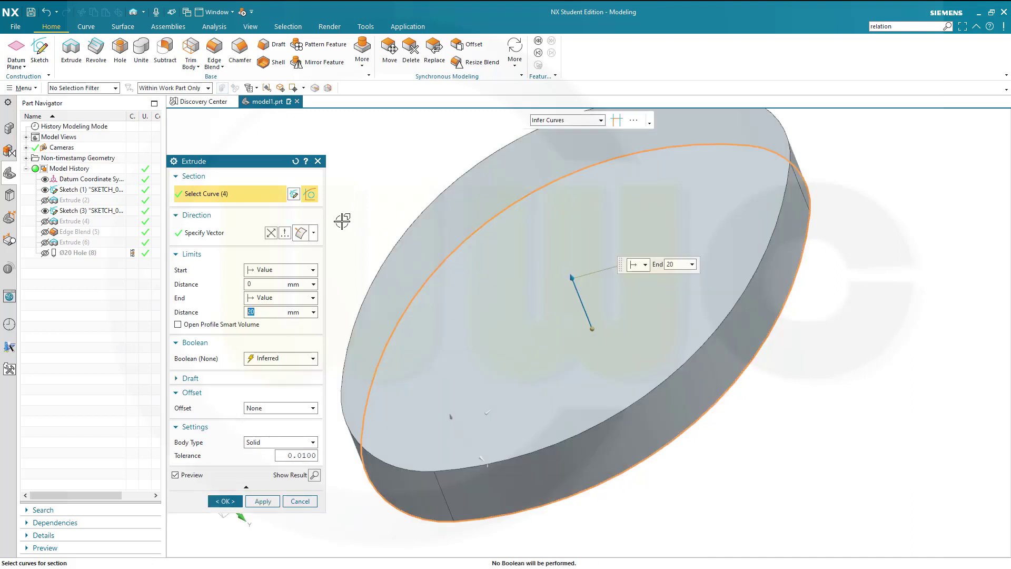
{"action": "left_click", "coordinate": [312, 442]}
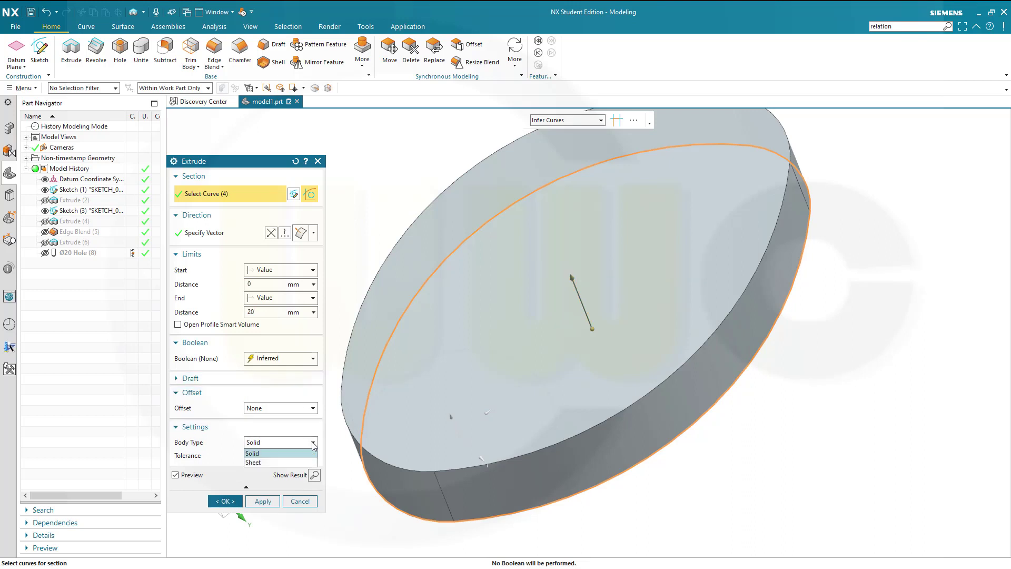
{"action": "left_click", "coordinate": [278, 462]}
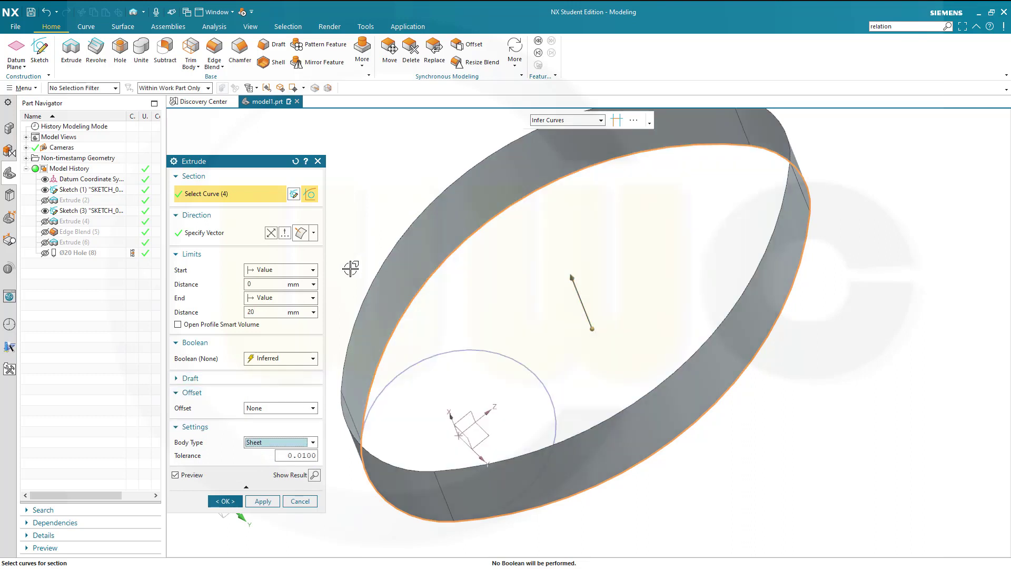
{"action": "left_click", "coordinate": [311, 270]}
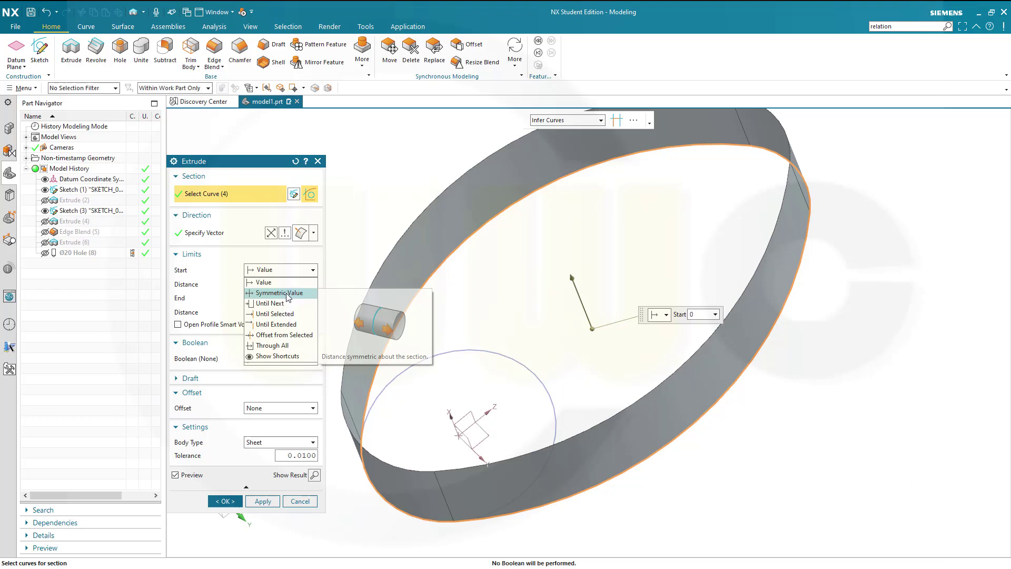
{"action": "left_click", "coordinate": [294, 290]}
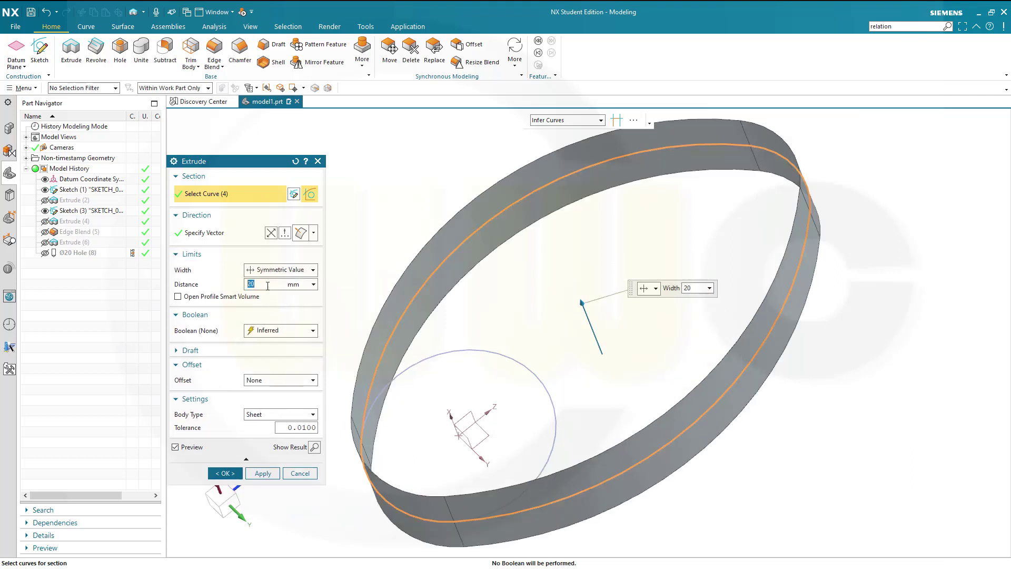
{"action": "key", "text": "Return"}
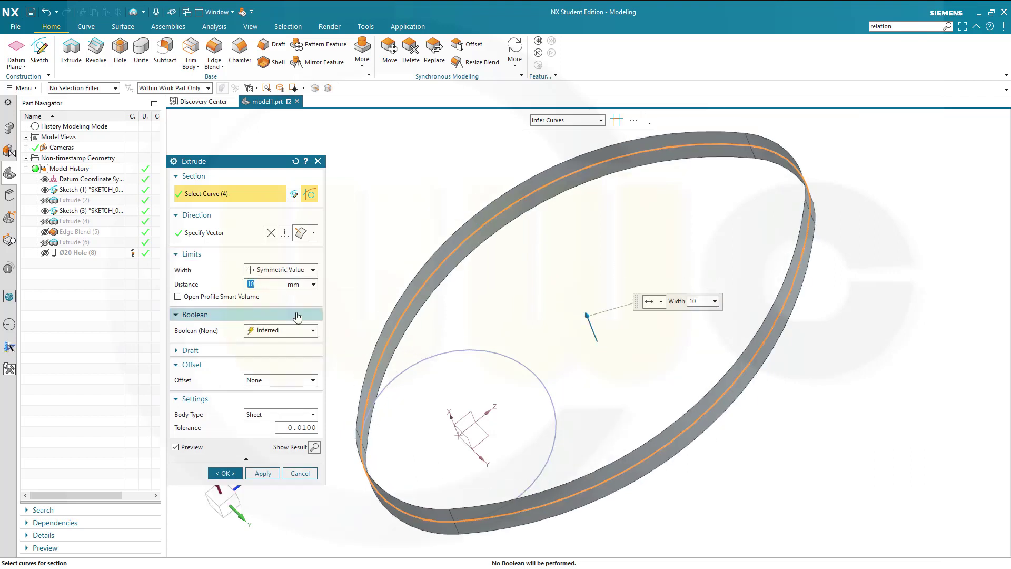
{"action": "left_click", "coordinate": [258, 475]}
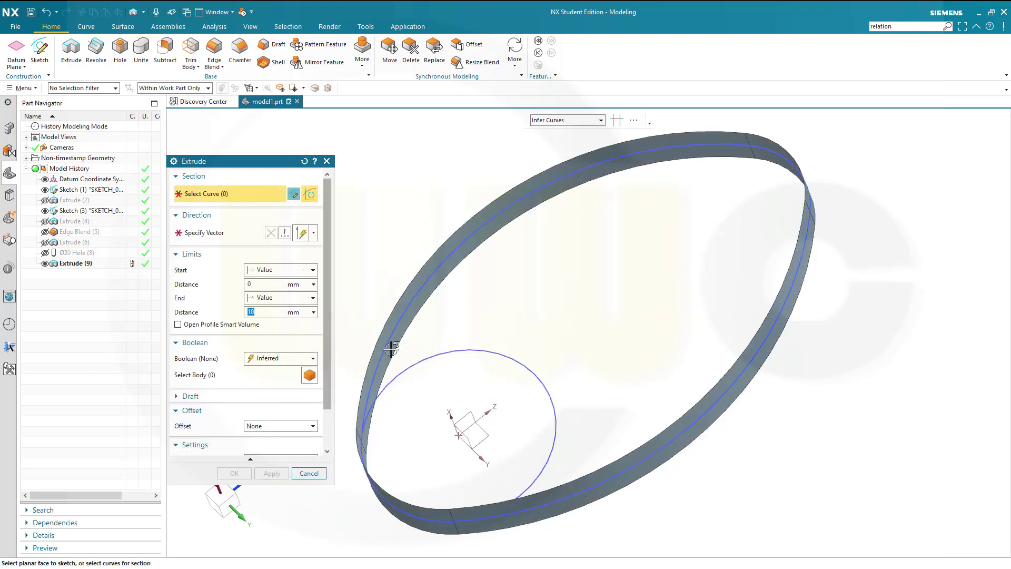
- Extrude the circle sketch as a sheet body with a symmetric width of 20 mm
{"action": "left_click", "coordinate": [445, 355]}
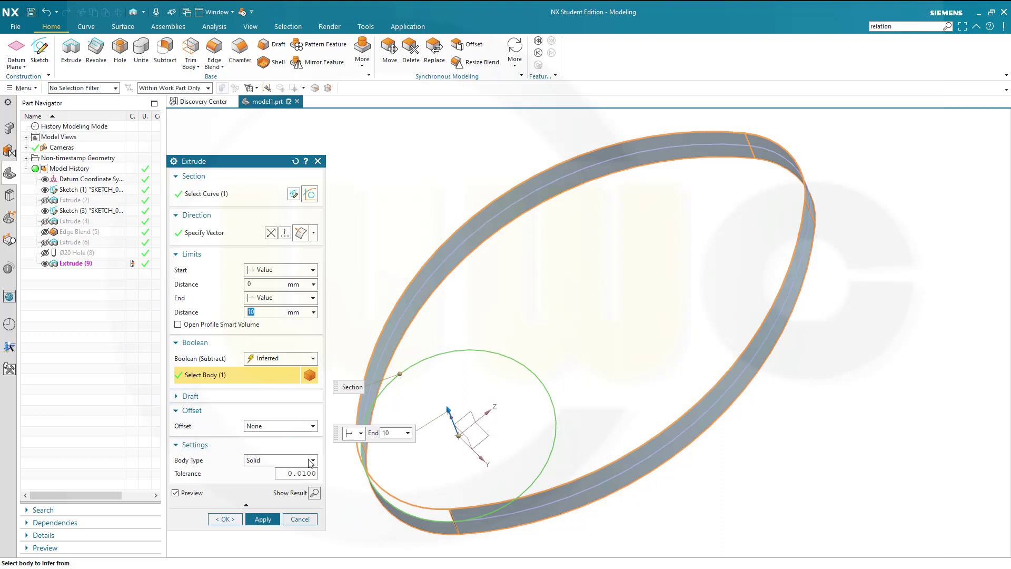
{"action": "left_click", "coordinate": [311, 461]}
{"action": "left_click", "coordinate": [270, 477]}
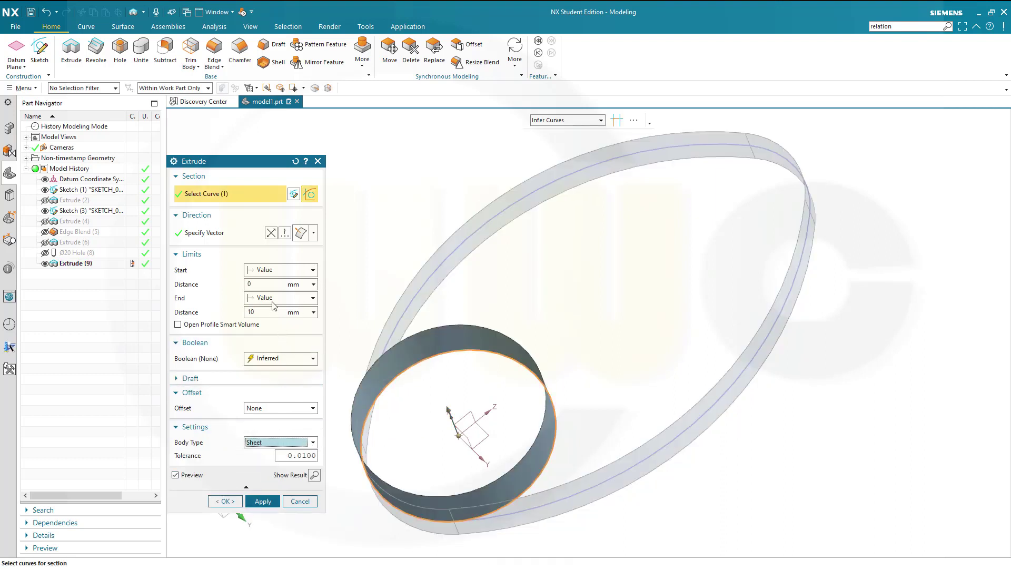
{"action": "left_click", "coordinate": [312, 270]}
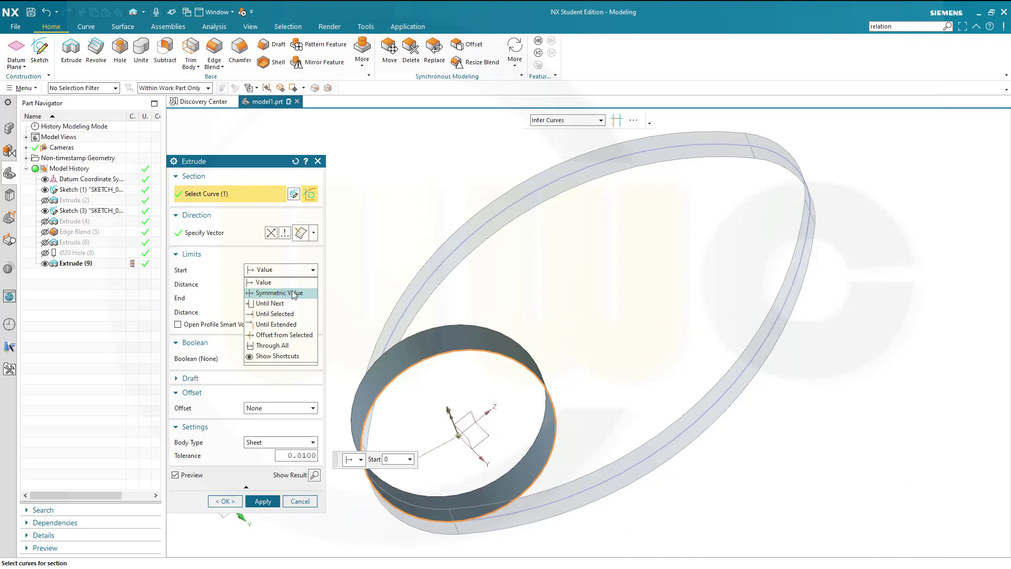
{"action": "left_click", "coordinate": [326, 293]}
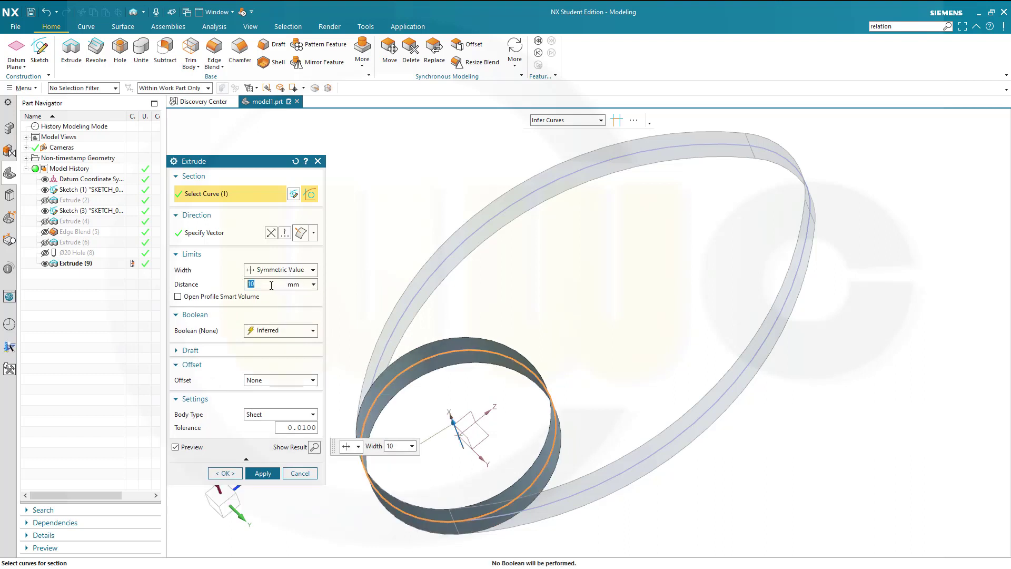
{"action": "key", "text": "Return"}
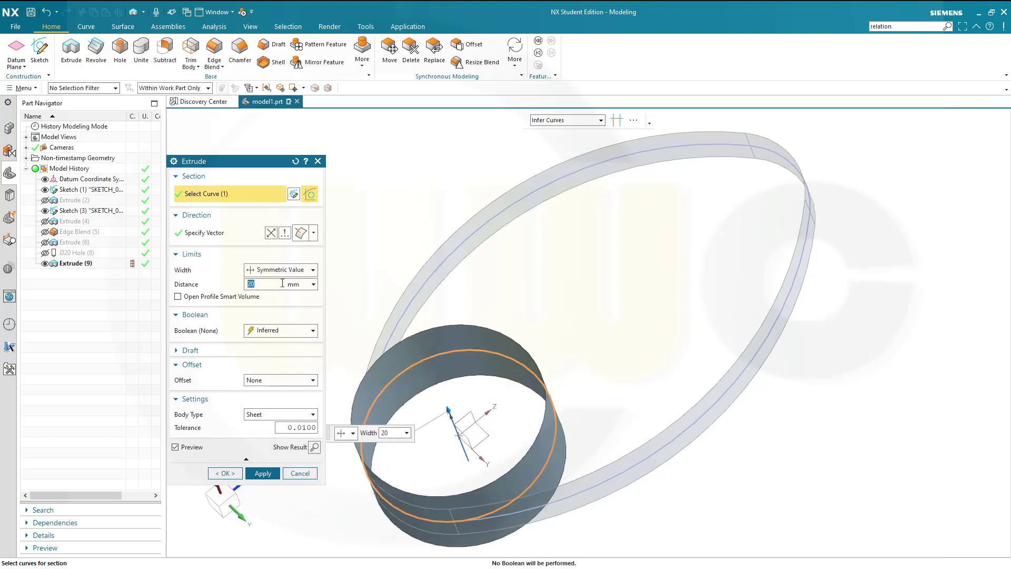
{"action": "left_click", "coordinate": [232, 472]}
{"action": "mouse_move", "coordinate": [348, 267]}
{"action": "middle_mouse_down"}
{"action": "mouse_move", "coordinate": [363, 311]}
{"action": "mouse_move", "coordinate": [365, 283]}
{"action": "mouse_move", "coordinate": [348, 275]}
{"action": "mouse_move", "coordinate": [336, 293]}
{"action": "mouse_move", "coordinate": [329, 289]}
{"action": "mouse_move", "coordinate": [337, 281]}
{"action": "middle_mouse_up"}
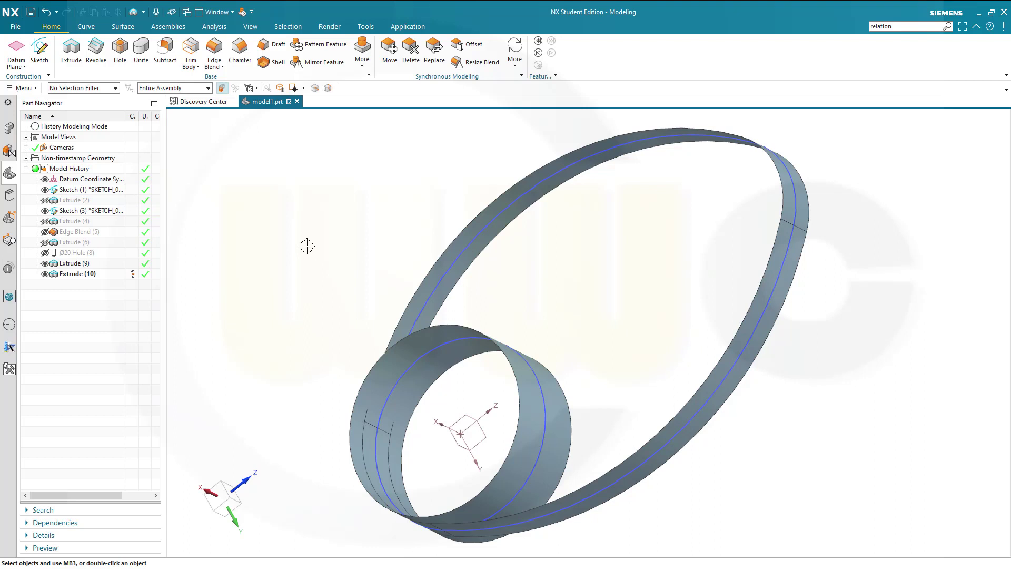
- Create a bounded plane from the four connected curves of the outline sketch
{"action": "left_click", "coordinate": [125, 27]}
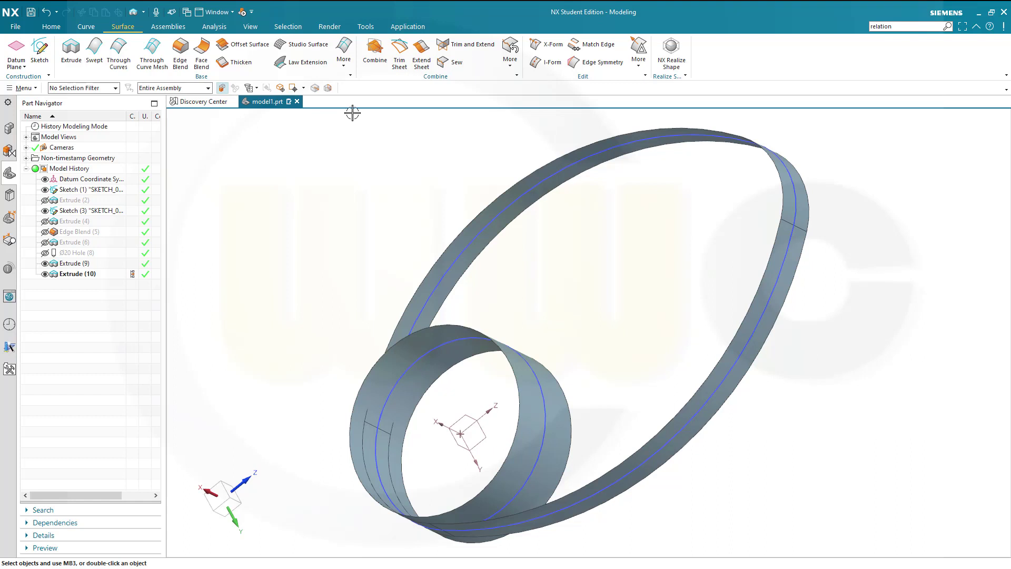
{"action": "left_click", "coordinate": [345, 67]}
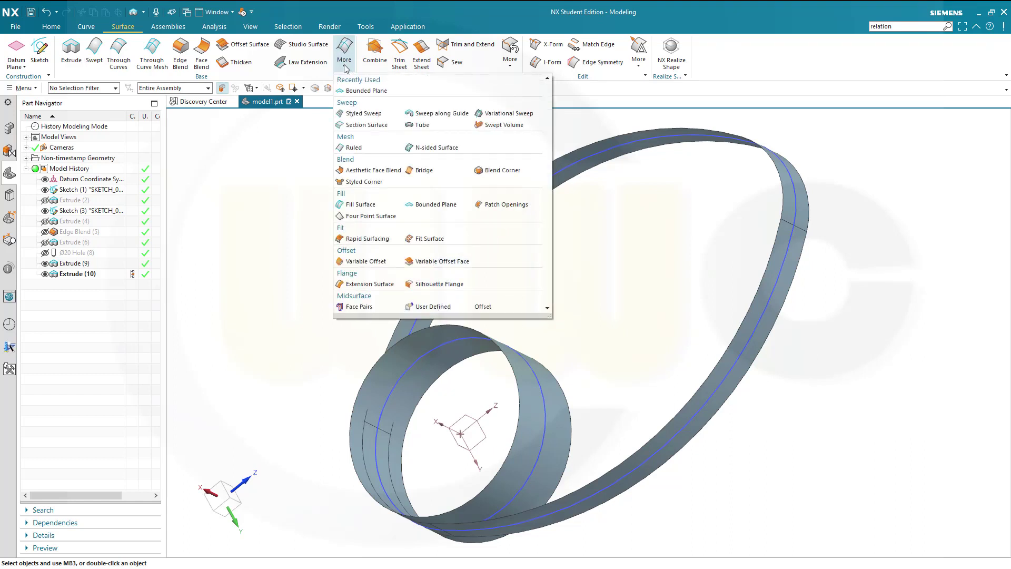
{"action": "left_click", "coordinate": [435, 205]}
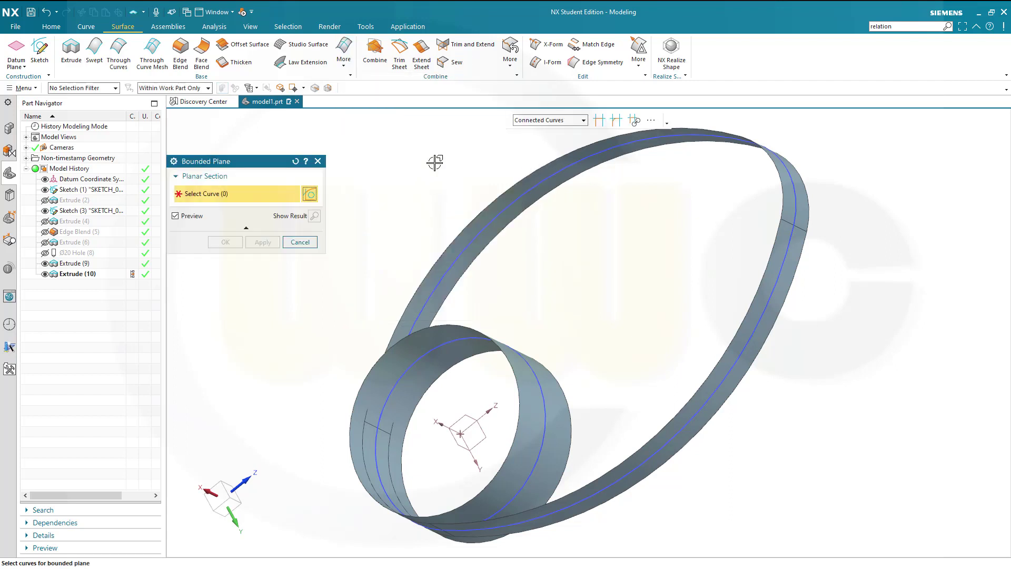
{"action": "left_click", "coordinate": [507, 213]}
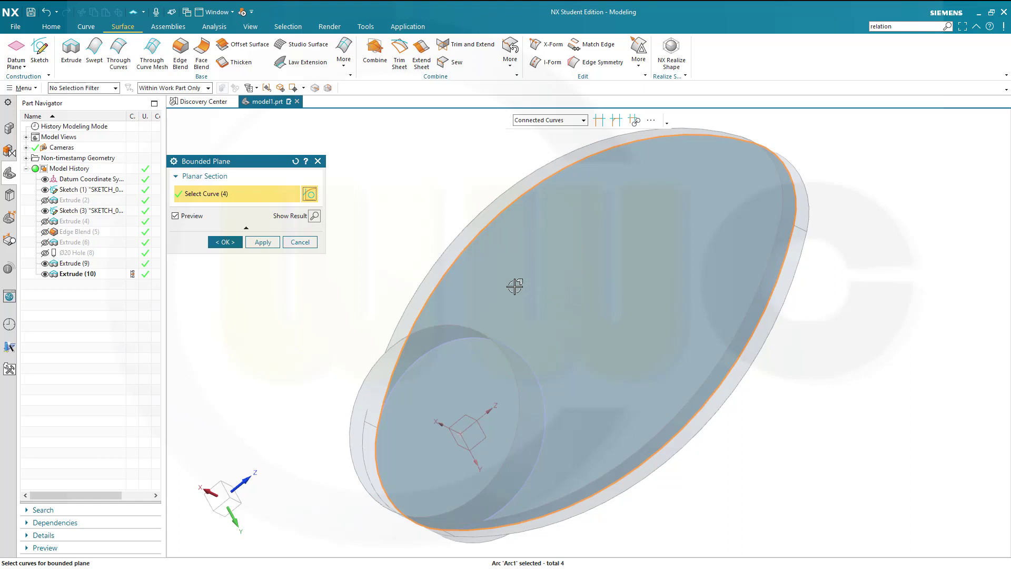
{"action": "middle_click_drag", "start_coordinate": [408, 221], "coordinate": [420, 199]}
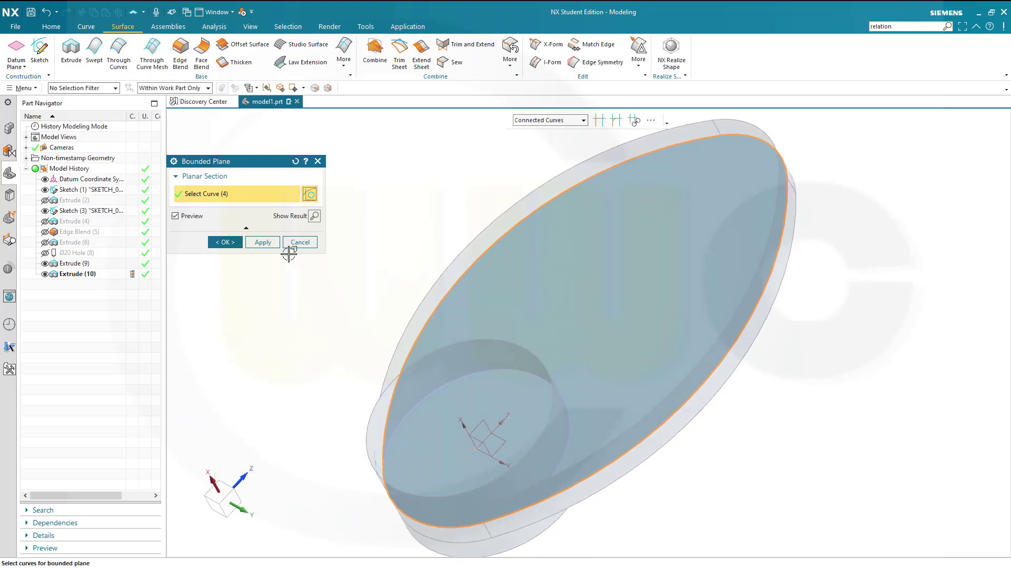
{"action": "left_click", "coordinate": [234, 243]}
{"action": "mouse_move", "coordinate": [327, 217]}
{"action": "middle_mouse_down"}
{"action": "mouse_move", "coordinate": [354, 247]}
{"action": "mouse_move", "coordinate": [359, 273]}
{"action": "mouse_move", "coordinate": [343, 219]}
{"action": "mouse_move", "coordinate": [309, 217]}
{"action": "mouse_move", "coordinate": [333, 228]}
{"action": "mouse_move", "coordinate": [330, 209]}
{"action": "middle_mouse_up"}
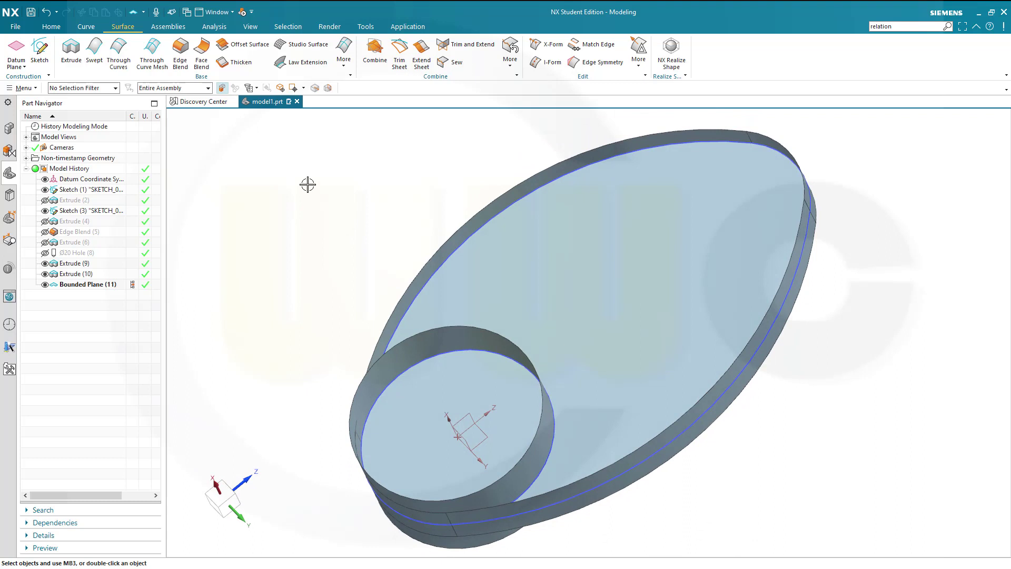
- Trim the bounded plane with the cylindrical sheet as boundary, keeping the region outside the circle
{"action": "left_click", "coordinate": [399, 56]}
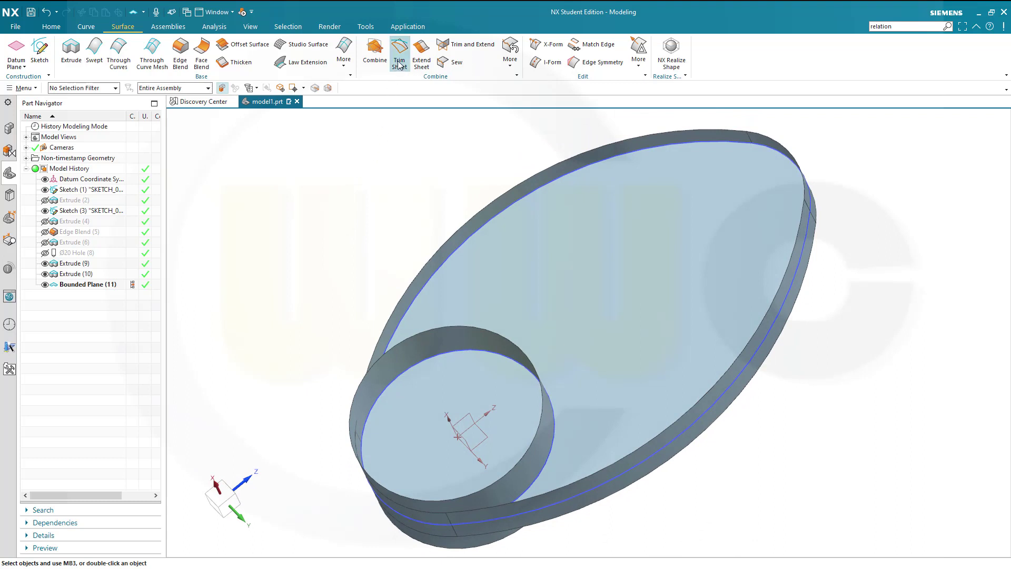
{"action": "left_click", "coordinate": [605, 298]}
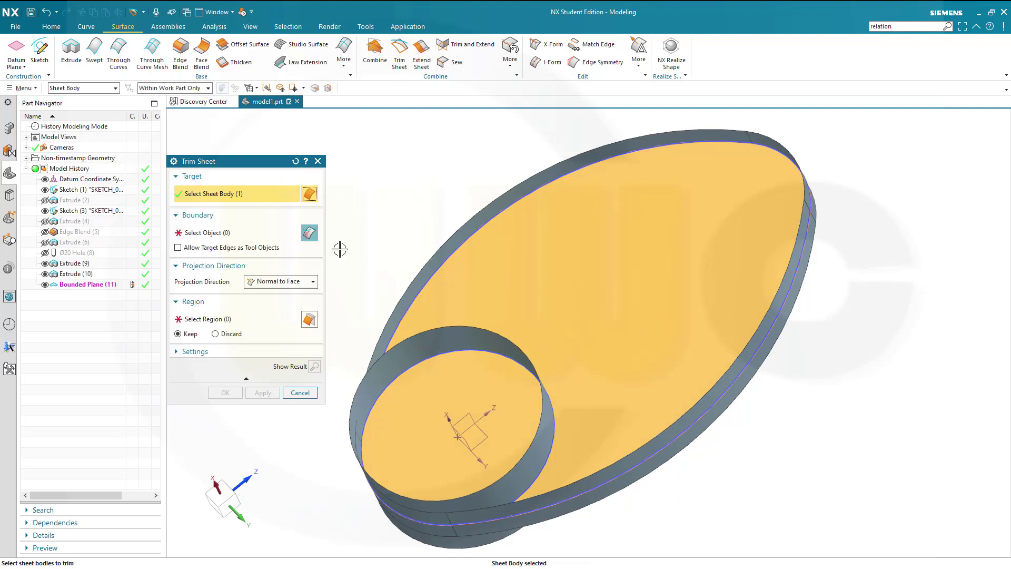
{"action": "left_click", "coordinate": [213, 235]}
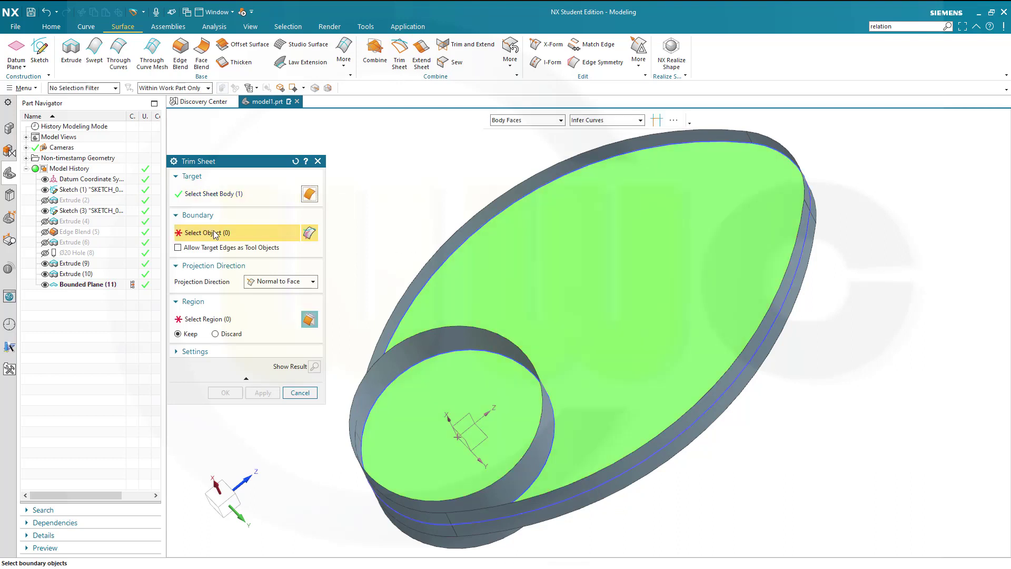
{"action": "left_click", "coordinate": [425, 342]}
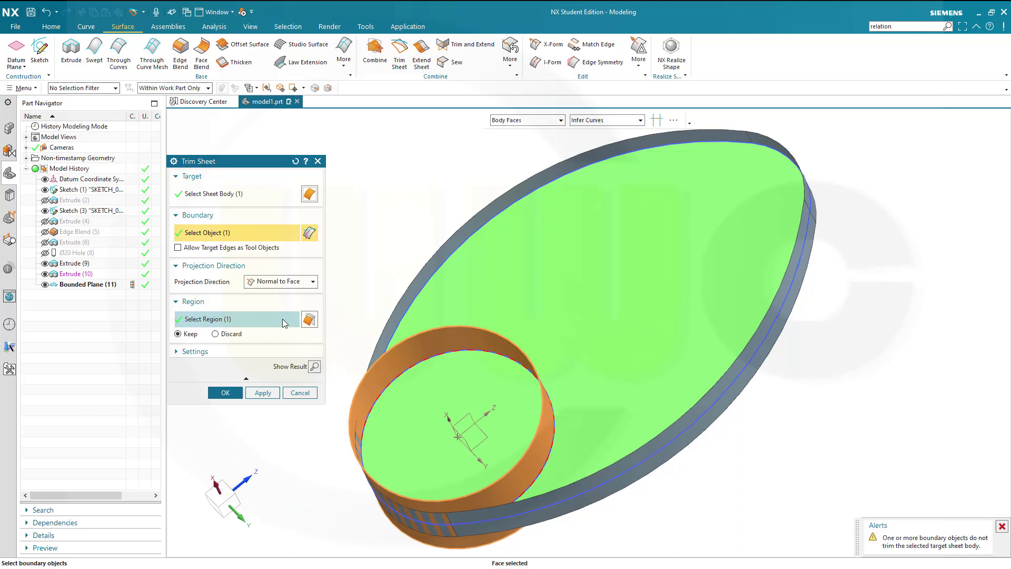
{"action": "left_click", "coordinate": [225, 394]}
{"action": "mouse_move", "coordinate": [311, 245]}
{"action": "middle_mouse_down"}
{"action": "mouse_move", "coordinate": [327, 304]}
{"action": "mouse_move", "coordinate": [330, 223]}
{"action": "mouse_move", "coordinate": [321, 218]}
{"action": "middle_mouse_up"}
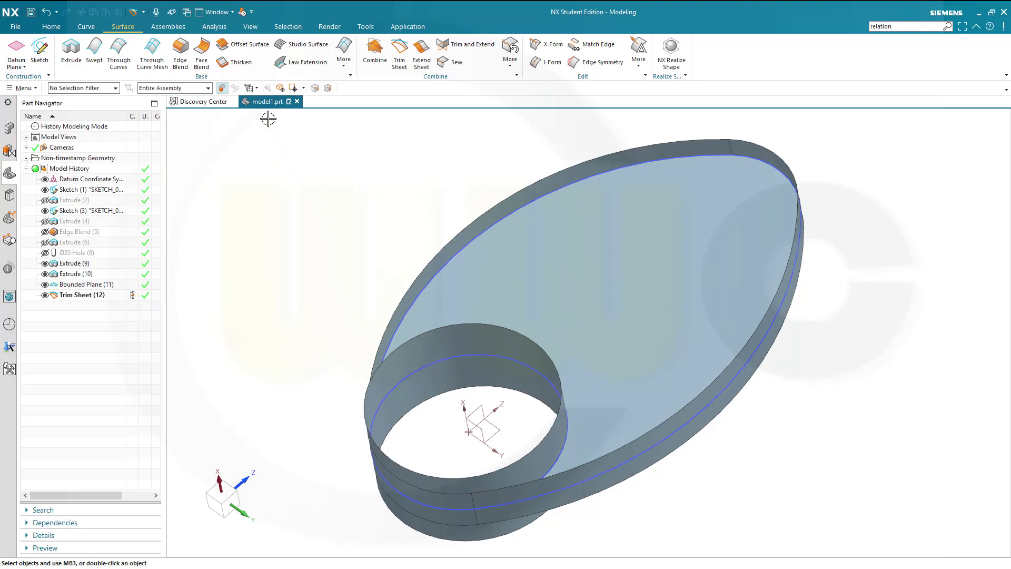
- Thicken the trimmed bounded plane with offsets of 2.5 mm and -2.5 mm, with Boolean set to None
{"action": "left_click", "coordinate": [235, 62]}
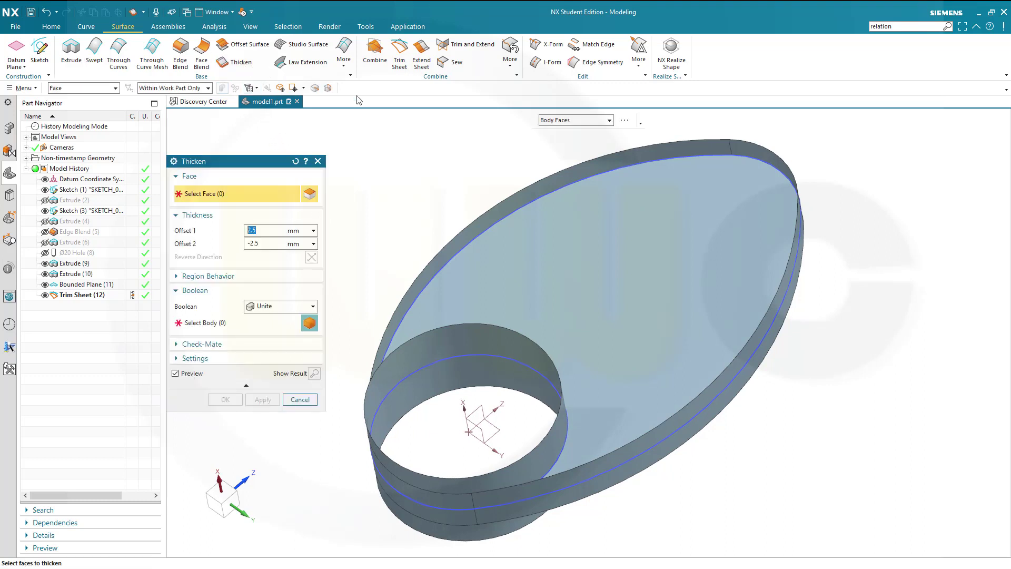
{"action": "left_click", "coordinate": [549, 269]}
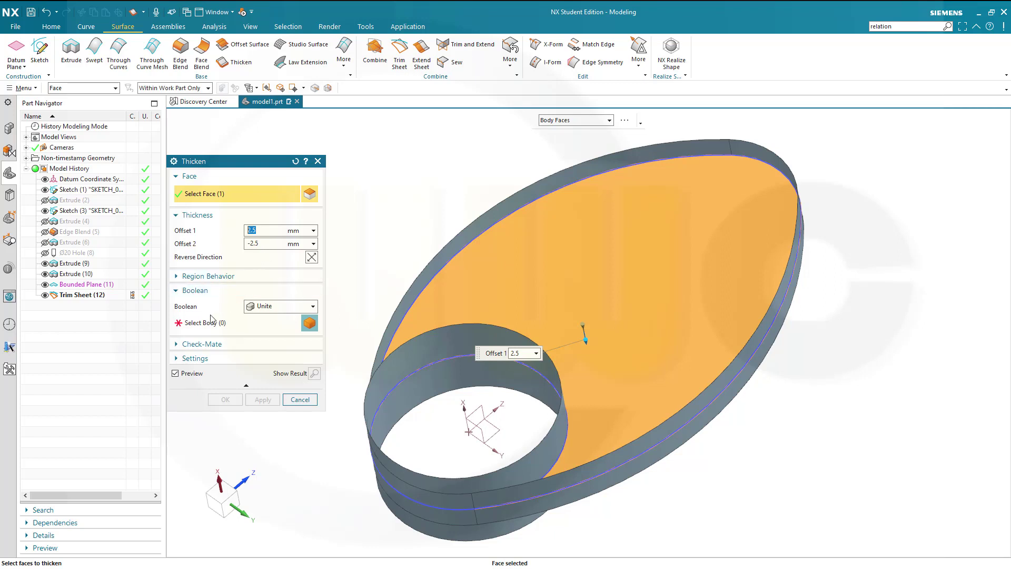
{"action": "left_click", "coordinate": [312, 306]}
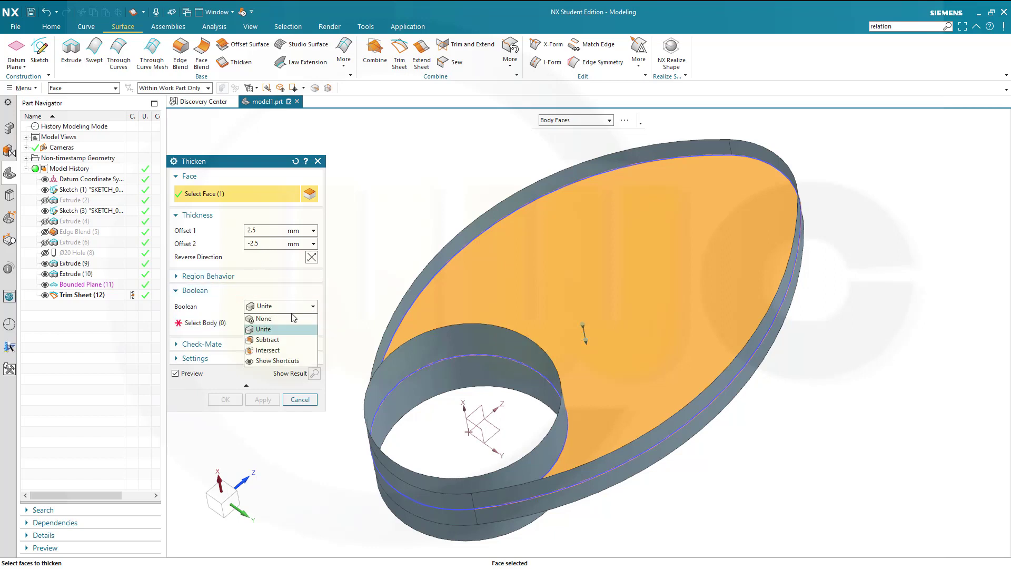
{"action": "left_click", "coordinate": [271, 318]}
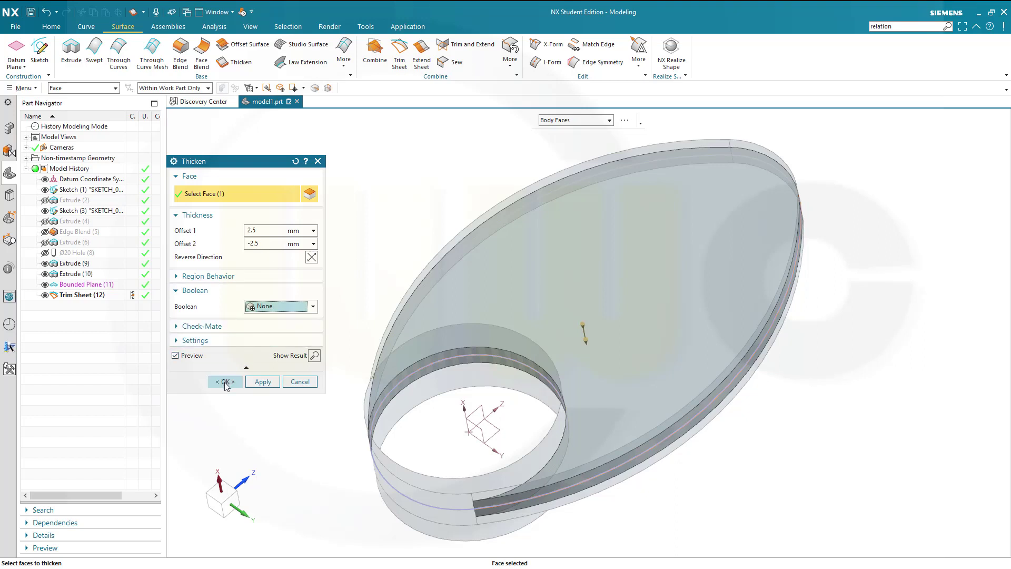
{"action": "left_click", "coordinate": [263, 381]}
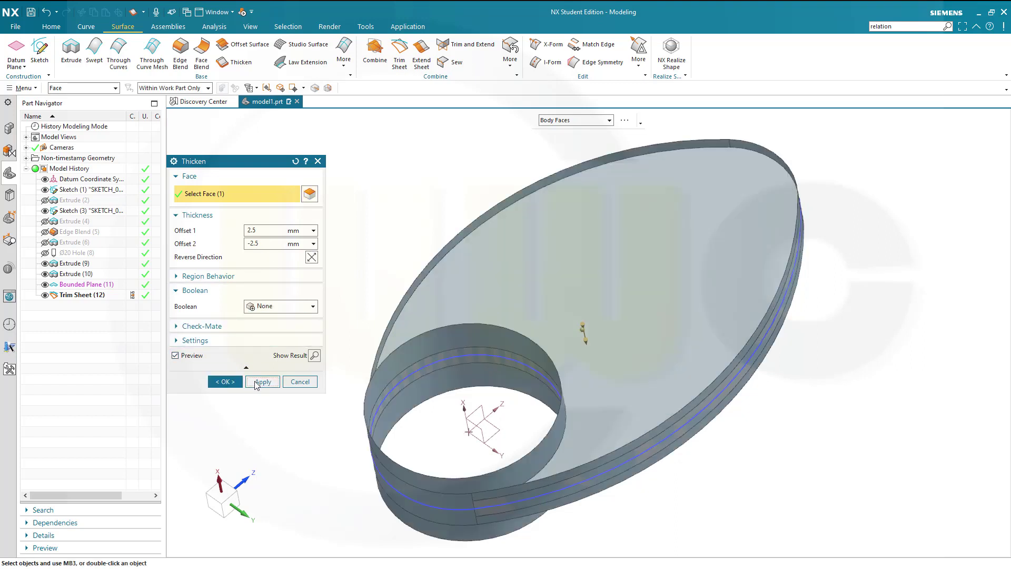
- Thicken the four faces of the outline sheet body with offsets of 2.5 mm and -2.5 mm as a separate body
{"action": "mouse_move", "coordinate": [413, 219]}
{"action": "middle_mouse_down"}
{"action": "mouse_move", "coordinate": [397, 192]}
{"action": "mouse_move", "coordinate": [411, 219]}
{"action": "middle_mouse_up"}
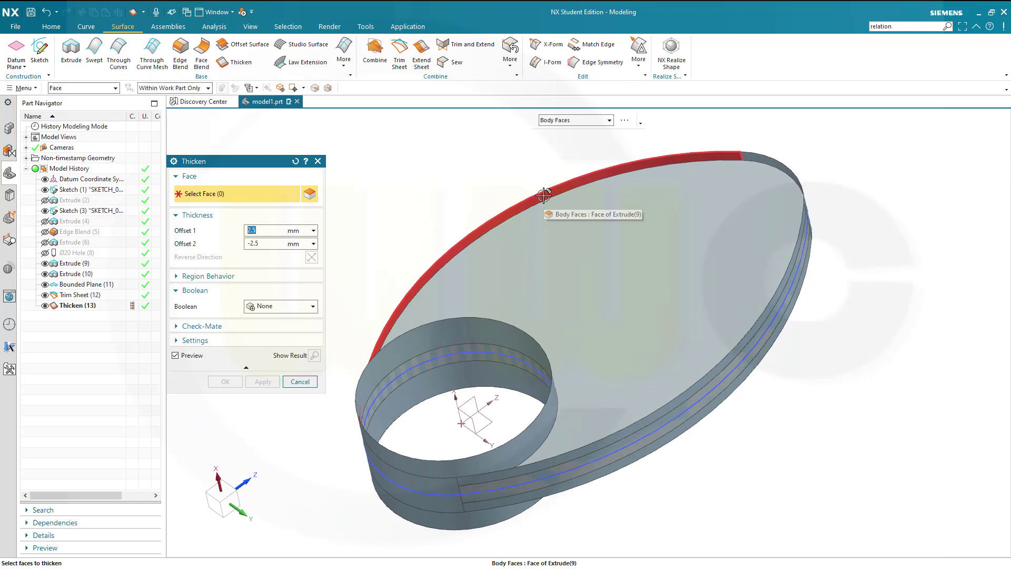
{"action": "left_click", "coordinate": [544, 195]}
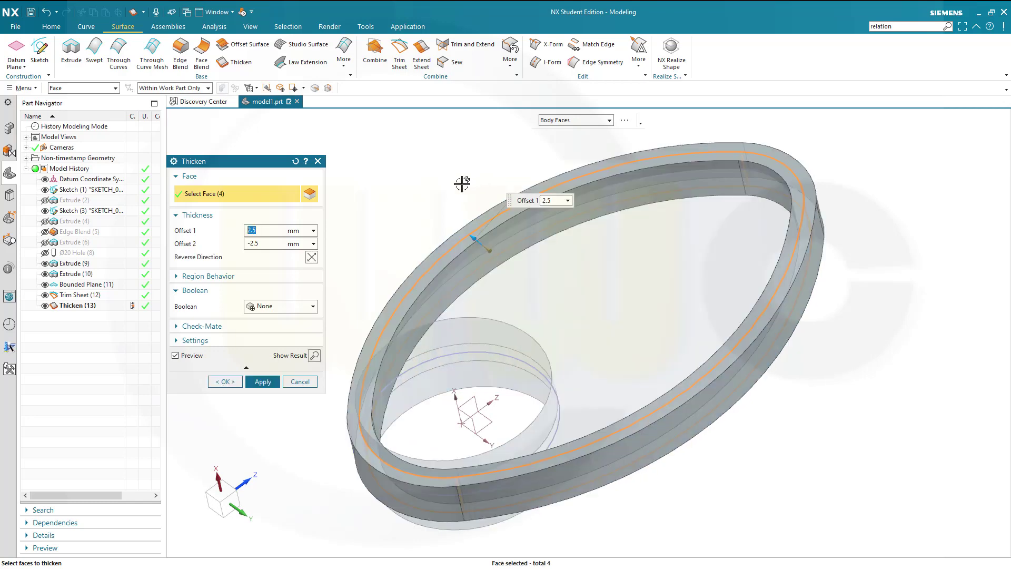
{"action": "middle_click_drag", "start_coordinate": [409, 206], "coordinate": [422, 216]}
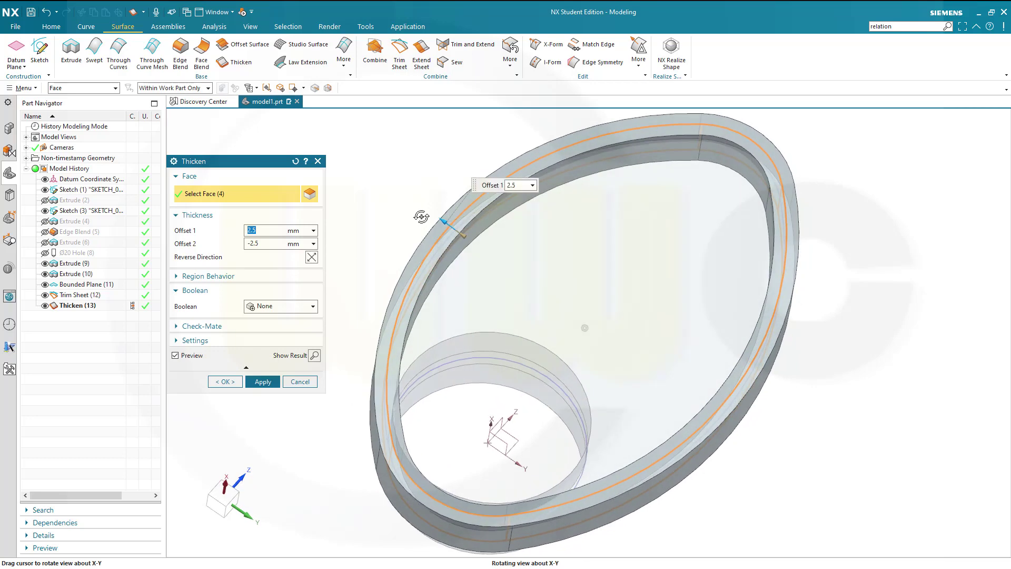
{"action": "middle_click", "coordinate": [371, 226]}
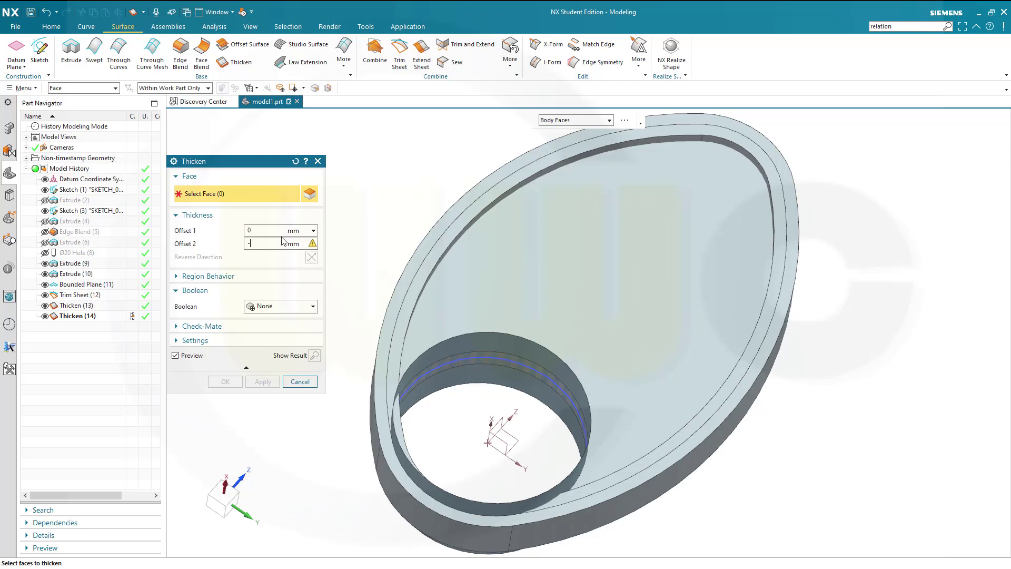
{"action": "key", "text": "Tab"}
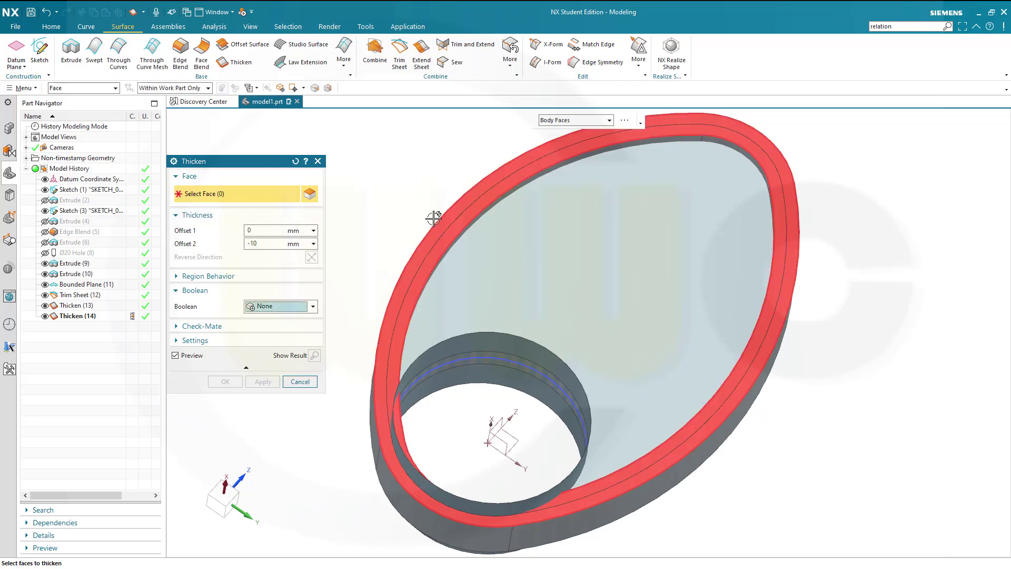
{"action": "middle_click_drag", "start_coordinate": [431, 218], "coordinate": [414, 193]}
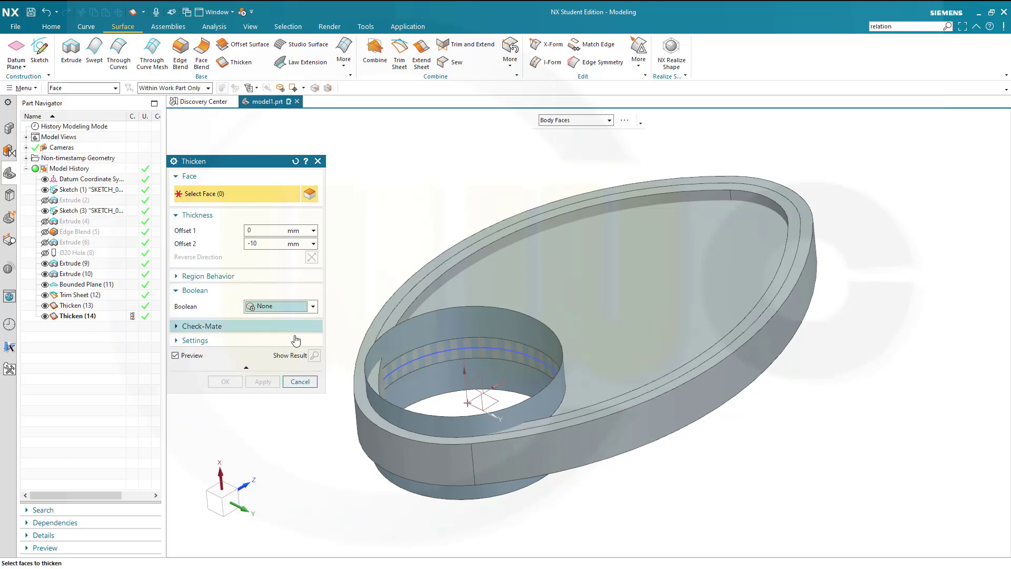
{"action": "left_click", "coordinate": [298, 383]}
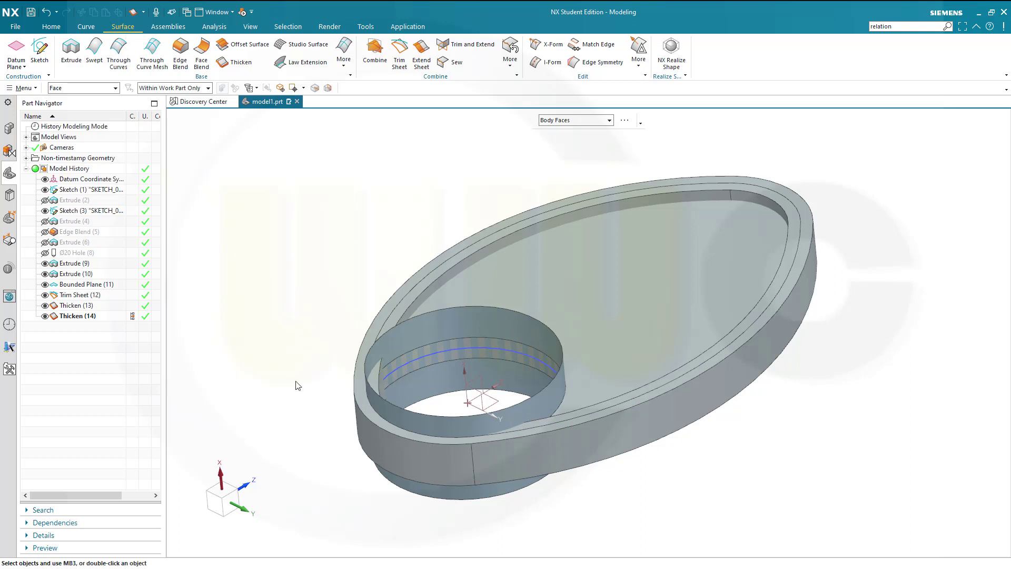
- Edit the rim's Thicken feature to offsets of 0 and -10 mm and unite it with the thickened web
{"action": "left_click", "coordinate": [89, 318]}
{"action": "double_click", "coordinate": [89, 317]}
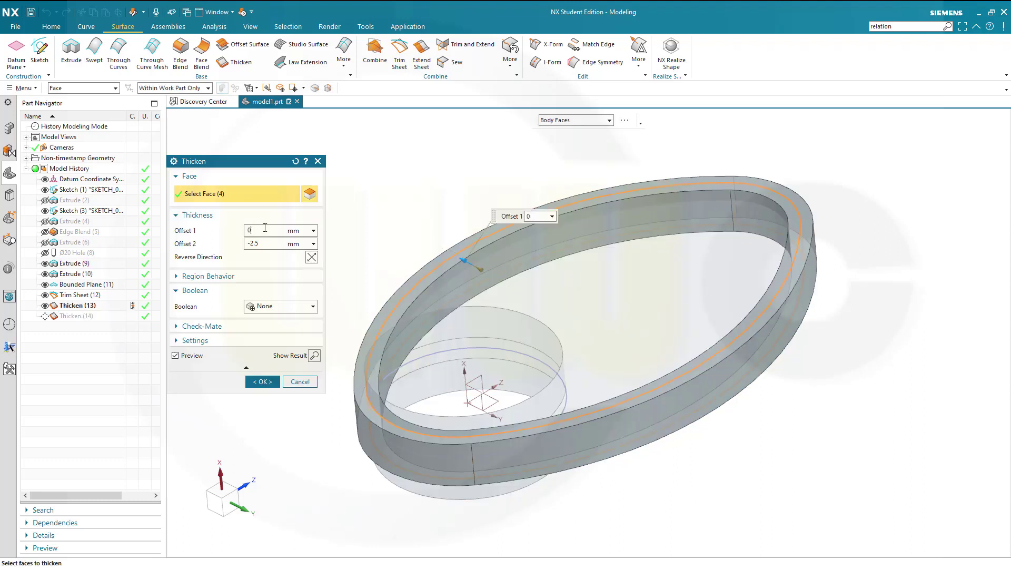
{"action": "left_click", "coordinate": [262, 244]}
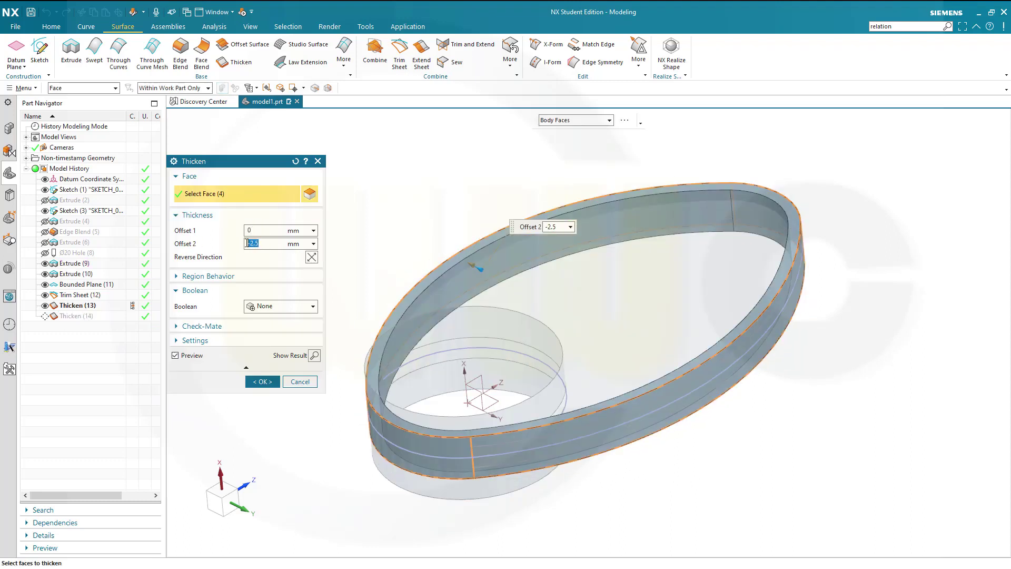
{"action": "type", "text": "-10"}
{"action": "left_click", "coordinate": [308, 306]}
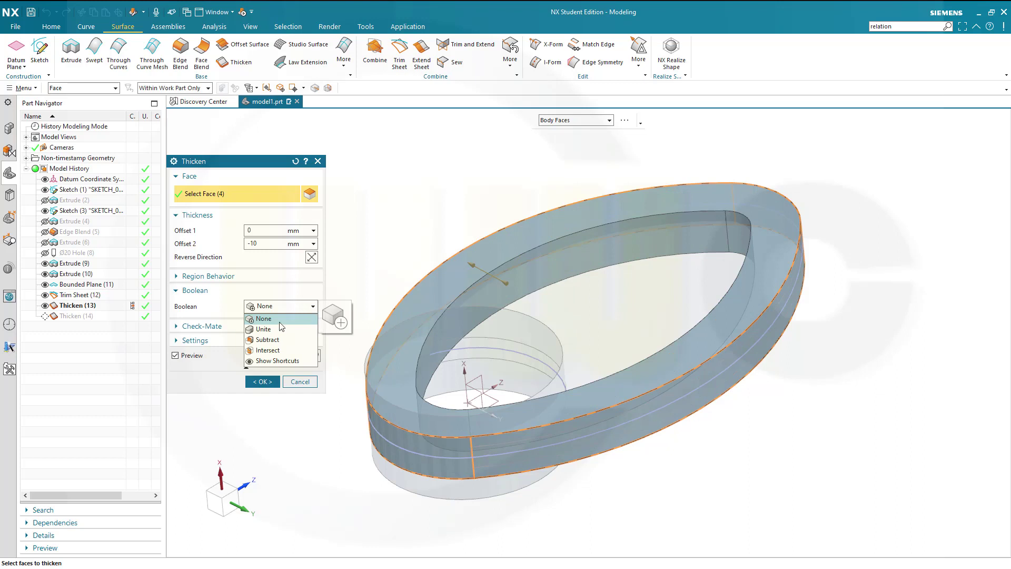
{"action": "left_click", "coordinate": [279, 329]}
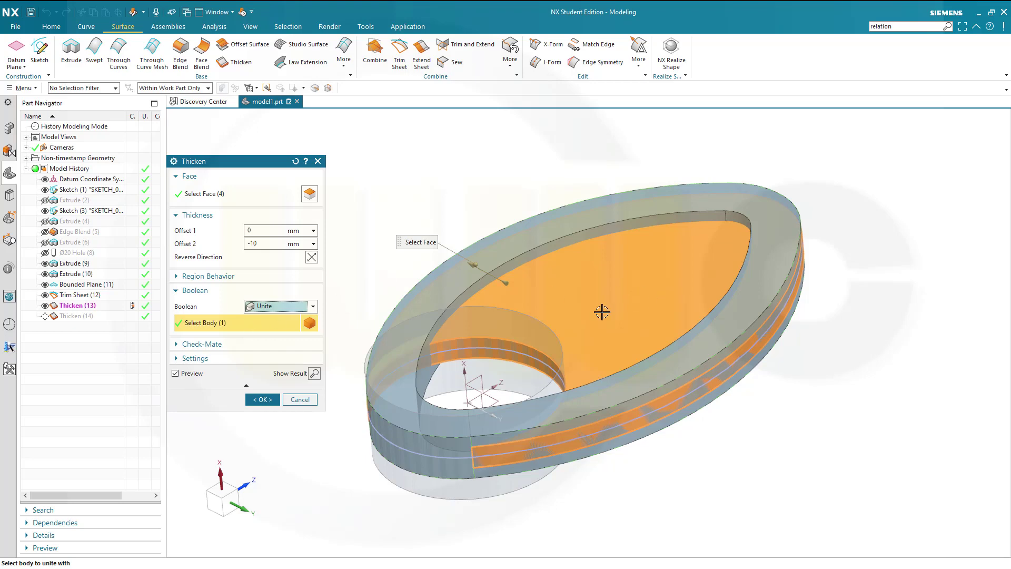
{"action": "left_click", "coordinate": [265, 401]}
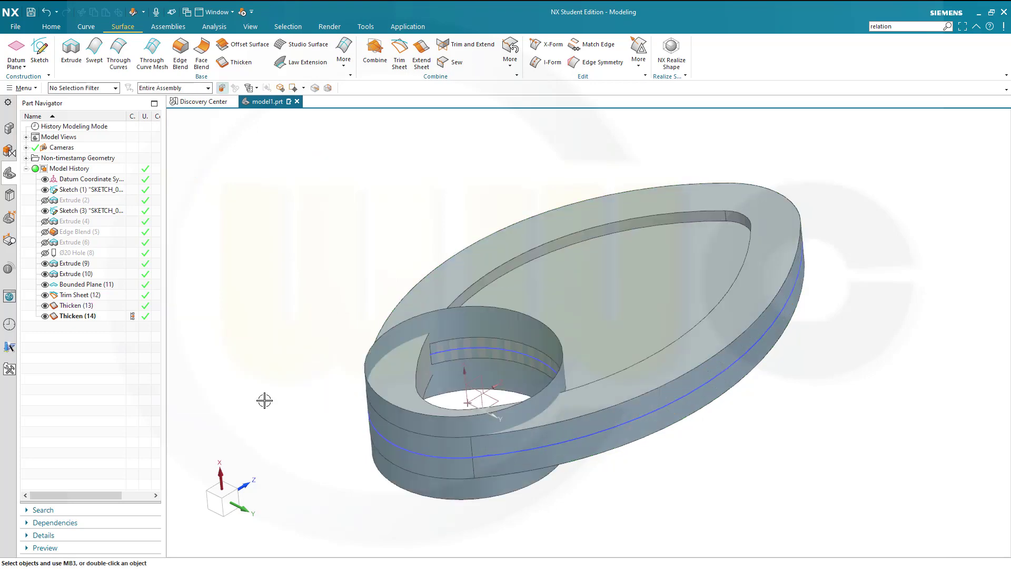
- Thicken the cylindrical sheet with offsets of 0 and -10 mm and unite it with the rim and web body
{"action": "mouse_move", "coordinate": [343, 332]}
{"action": "middle_mouse_down"}
{"action": "mouse_move", "coordinate": [361, 365]}
{"action": "mouse_move", "coordinate": [347, 334]}
{"action": "middle_mouse_up"}
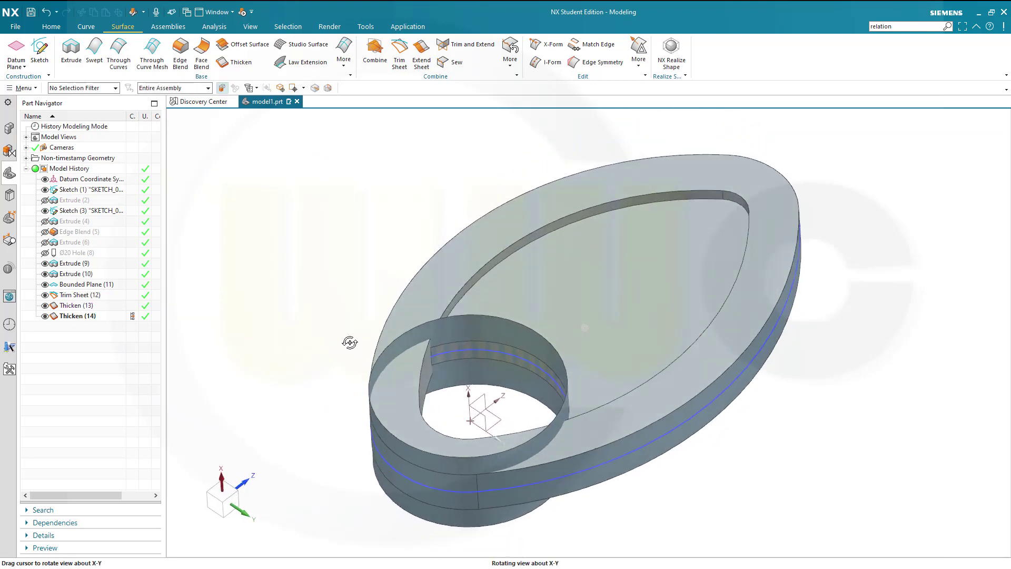
{"action": "left_click", "coordinate": [249, 66]}
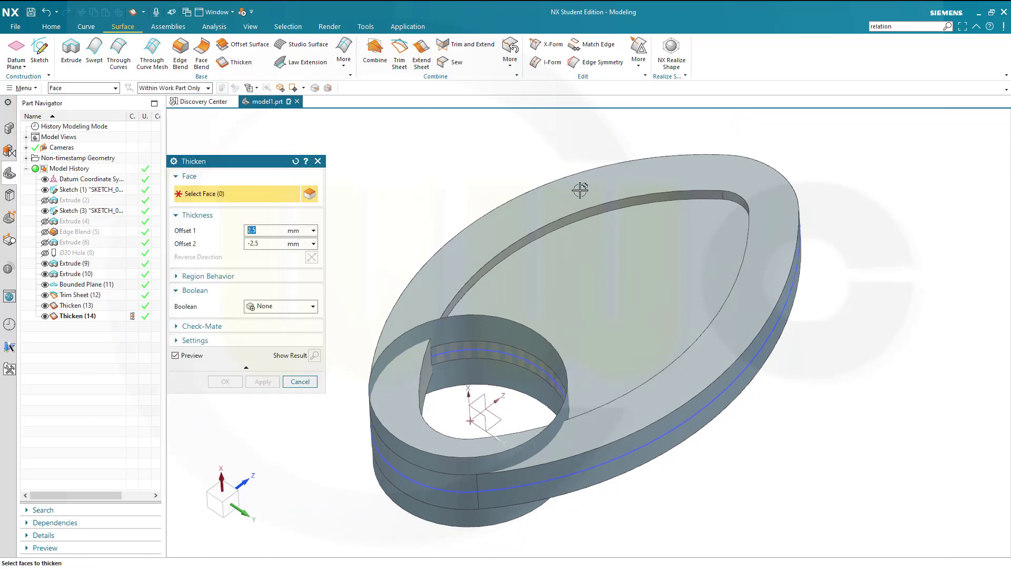
{"action": "left_click", "coordinate": [486, 329]}
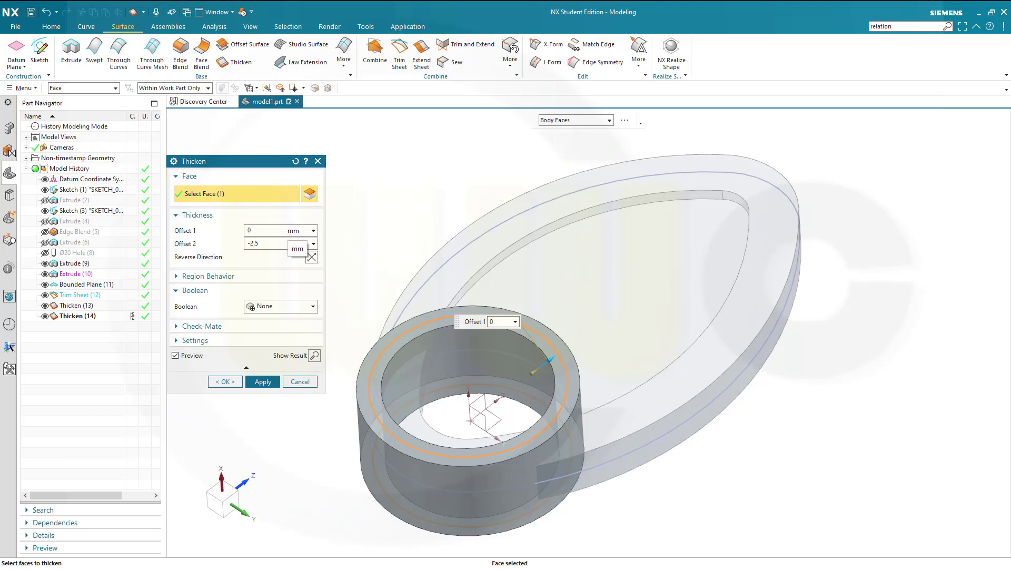
{"action": "left_click", "coordinate": [256, 243]}
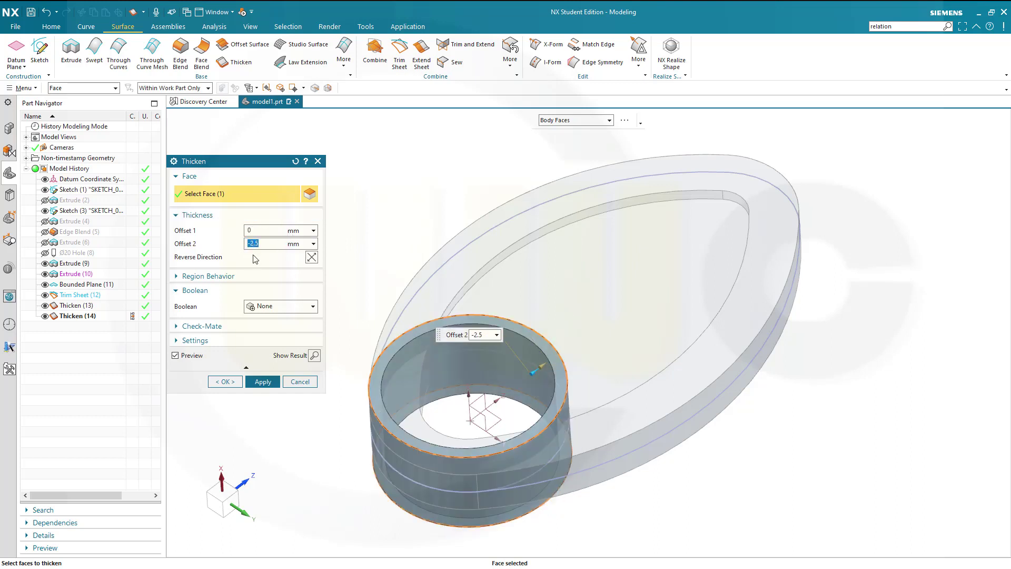
{"action": "type", "text": "-10"}
{"action": "left_click", "coordinate": [312, 306]}
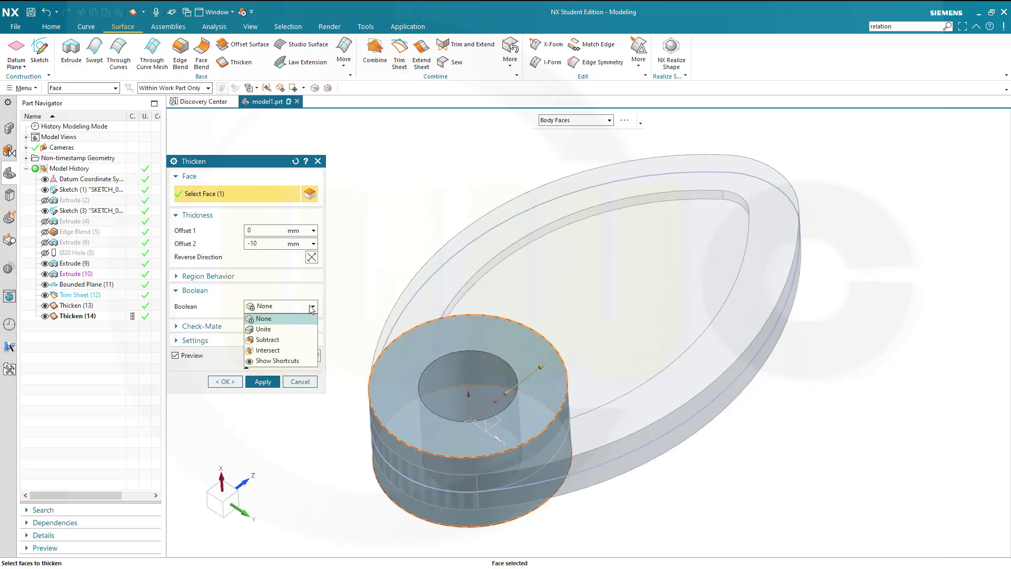
{"action": "left_click", "coordinate": [272, 329]}
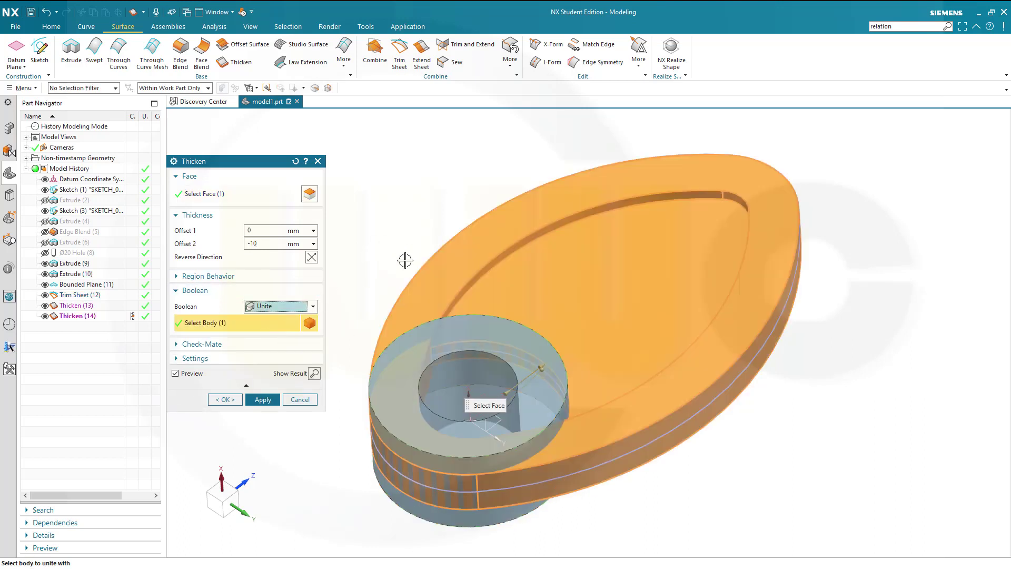
{"action": "left_click", "coordinate": [228, 399]}
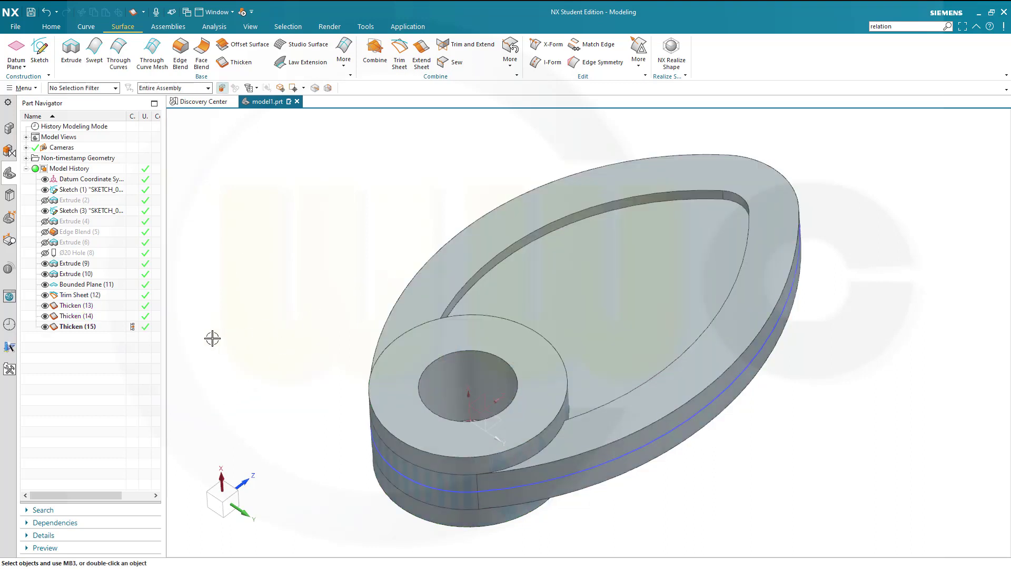
- Hide the trimmed bounded plane and the cylindrical sheet extrusion
{"action": "left_click", "coordinate": [45, 295]}
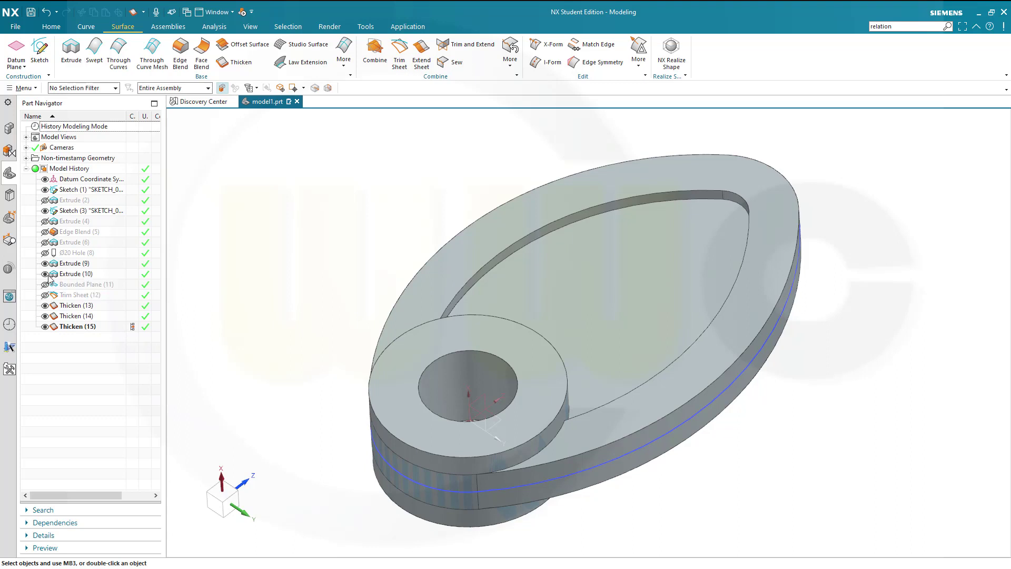
{"action": "left_click", "coordinate": [44, 274]}
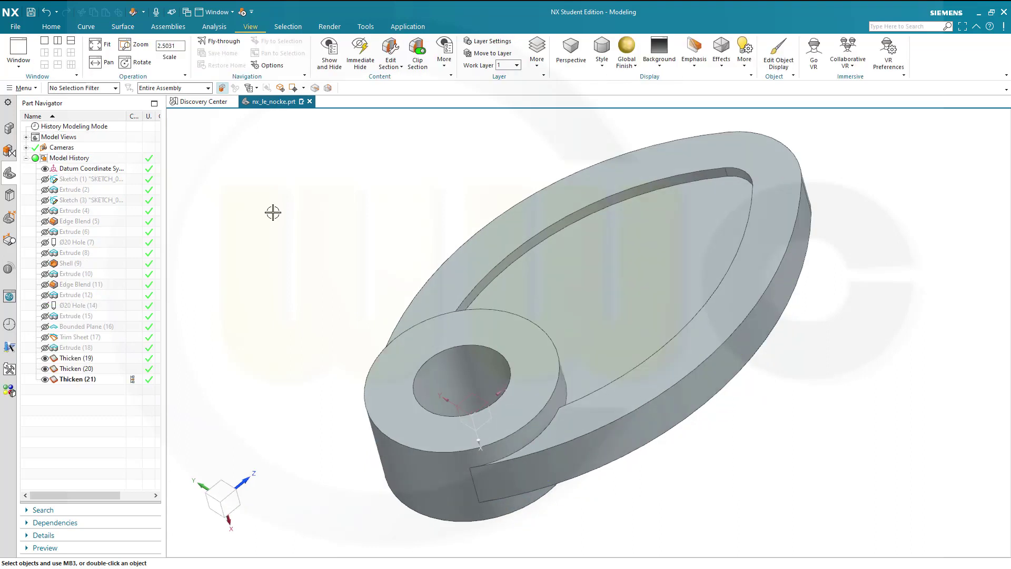
- In nx_le_nocke.prt, roll the model history back to Thicken (20) so the web's Thicken (21) is inactive
{"action": "middle_click_drag", "start_coordinate": [311, 224], "coordinate": [253, 332]}
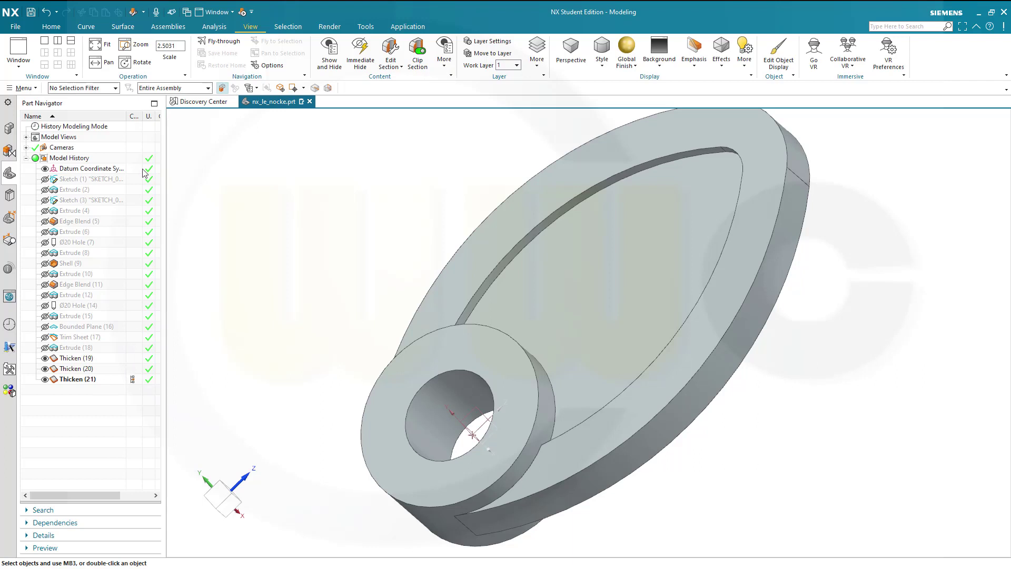
{"action": "left_click_drag", "start_coordinate": [132, 379], "coordinate": [134, 369]}
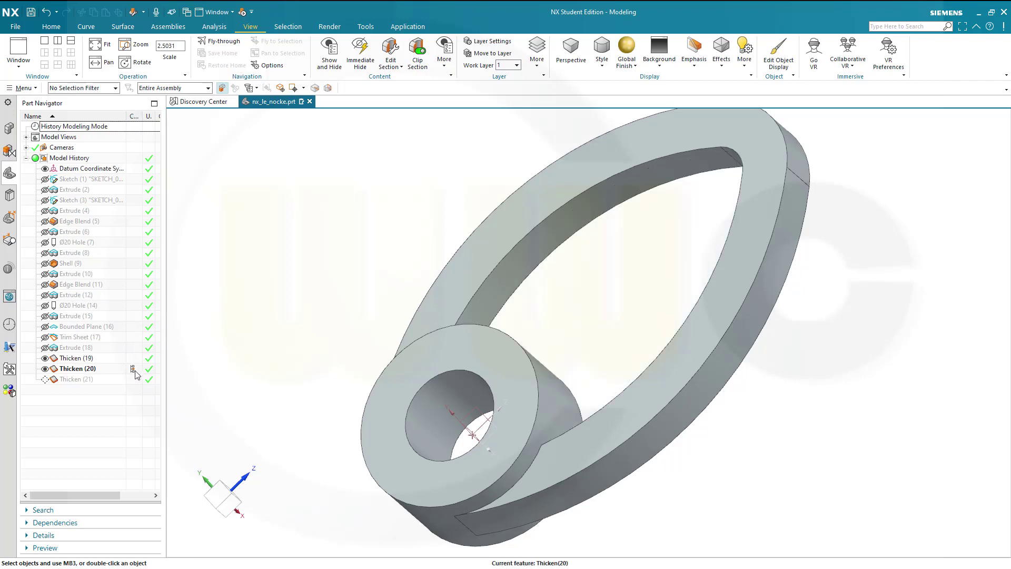
{"action": "middle_click_drag", "start_coordinate": [361, 239], "coordinate": [359, 269]}
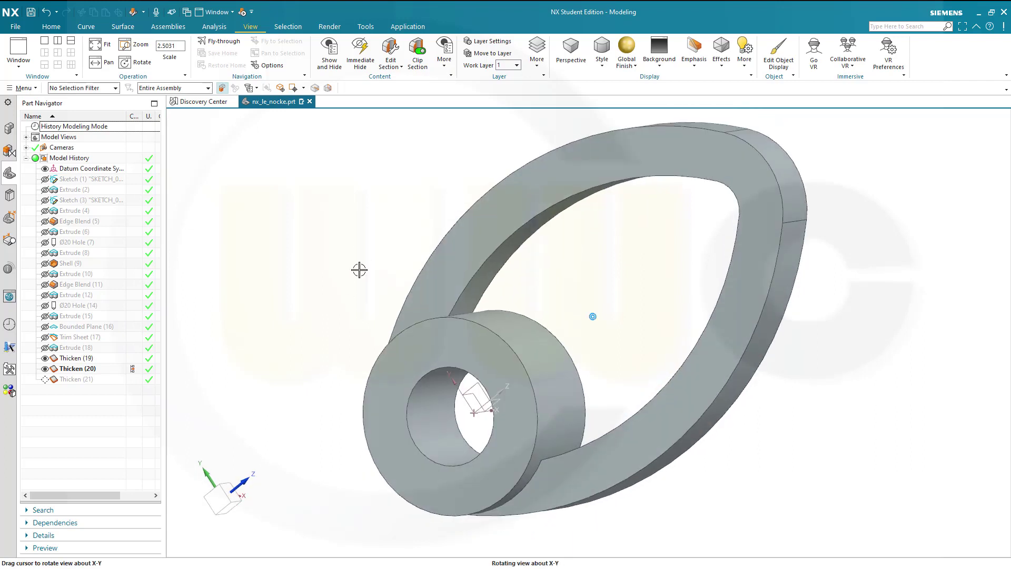
- Blend the two inner edges where the rim meets the boss with an 8 mm radius, and make the web's Thicken (21) current again
{"action": "left_click", "coordinate": [54, 29]}
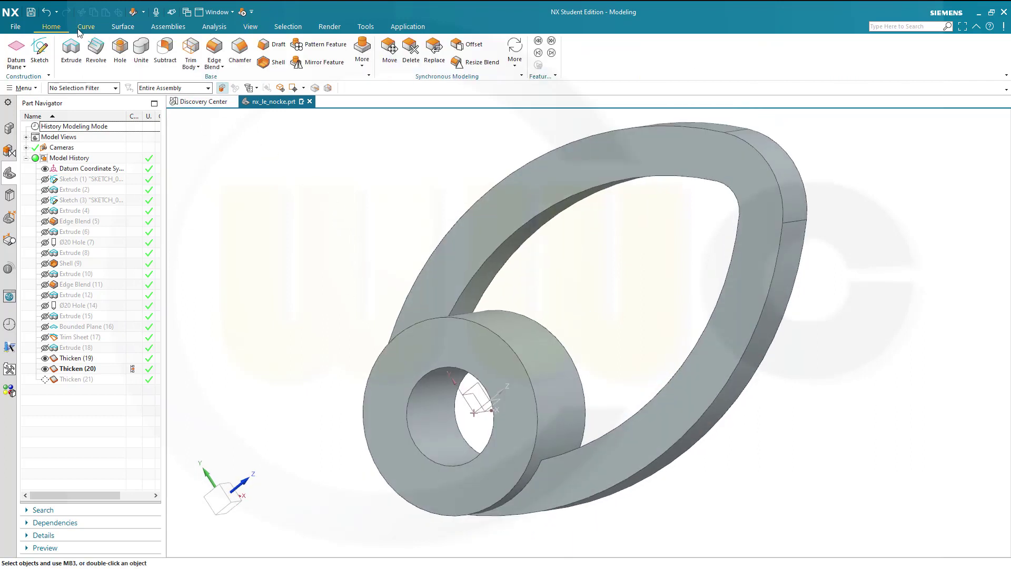
{"action": "left_click", "coordinate": [214, 52]}
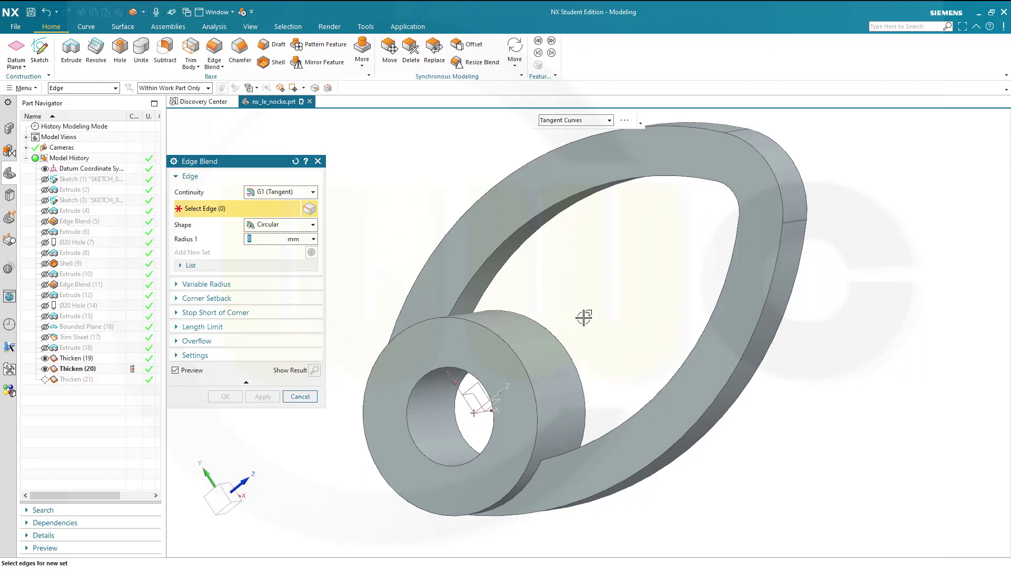
{"action": "middle_click_drag", "start_coordinate": [584, 319], "coordinate": [585, 332]}
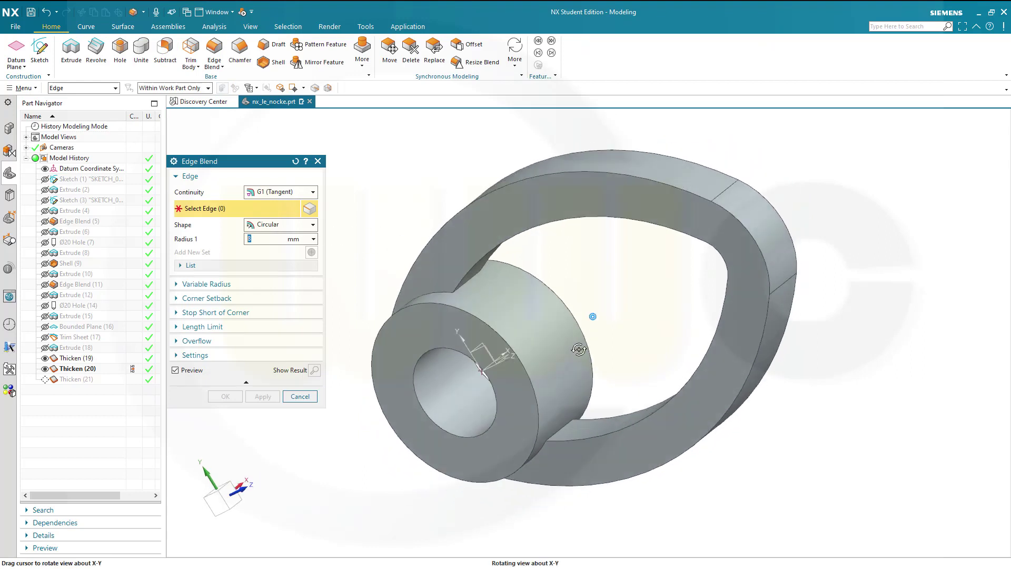
{"action": "left_click", "coordinate": [471, 278]}
{"action": "left_click", "coordinate": [568, 424]}
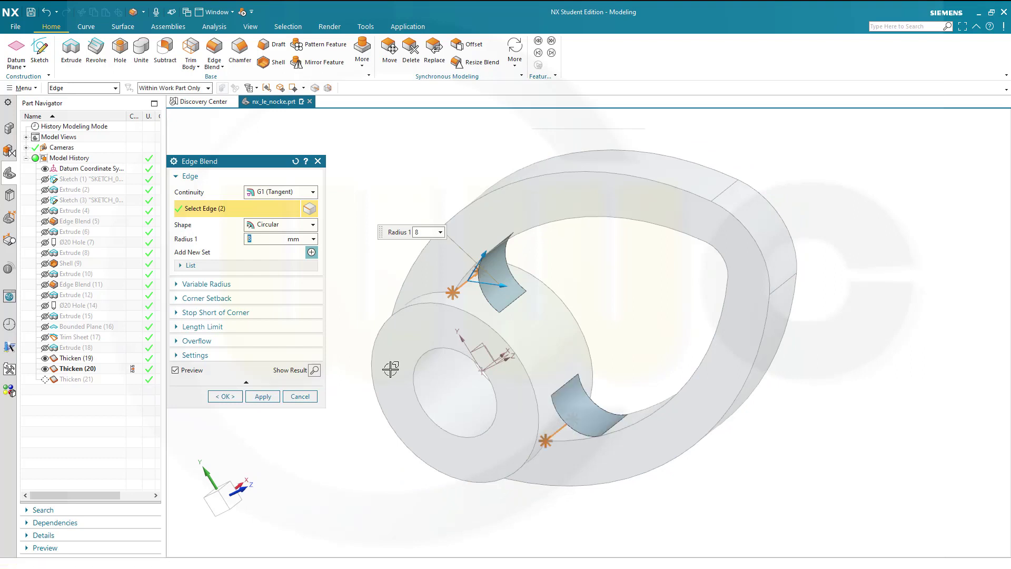
{"action": "left_click", "coordinate": [225, 396]}
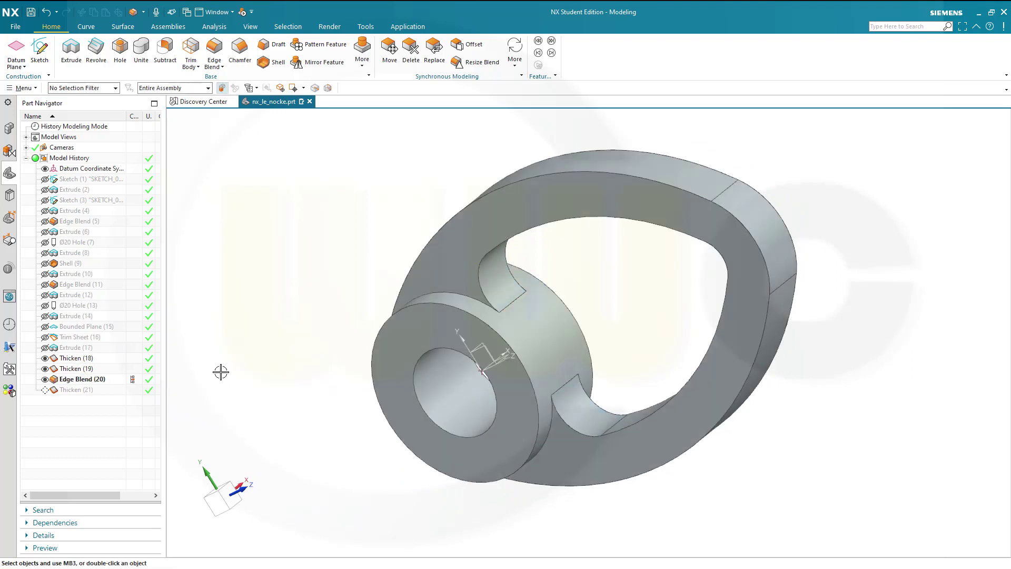
{"action": "double_click", "coordinate": [132, 392]}
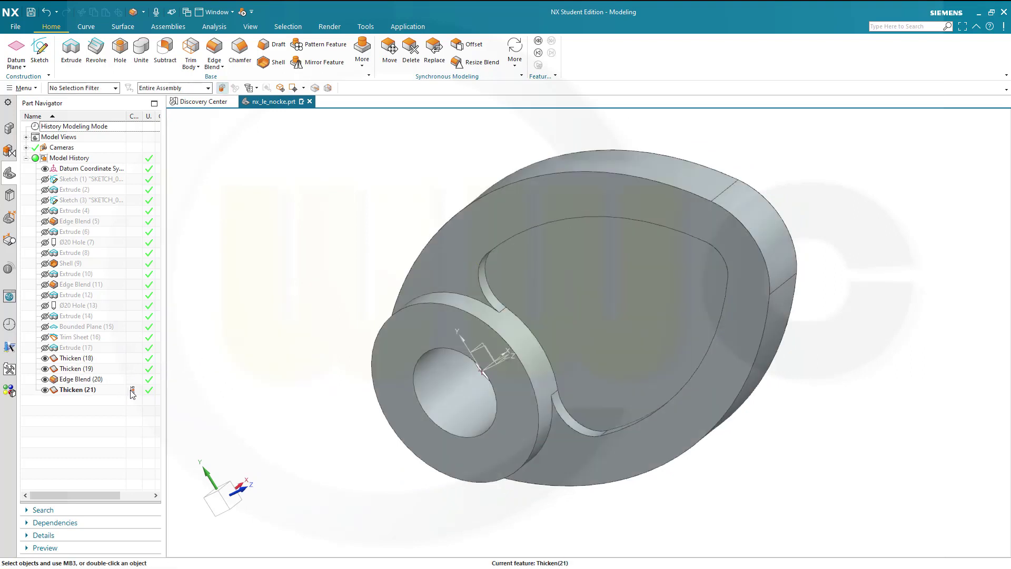
- In model1.prt, hide the thickened lever body, leaving the two sketches displayed
{"action": "middle_click_drag", "start_coordinate": [325, 305], "coordinate": [345, 235]}
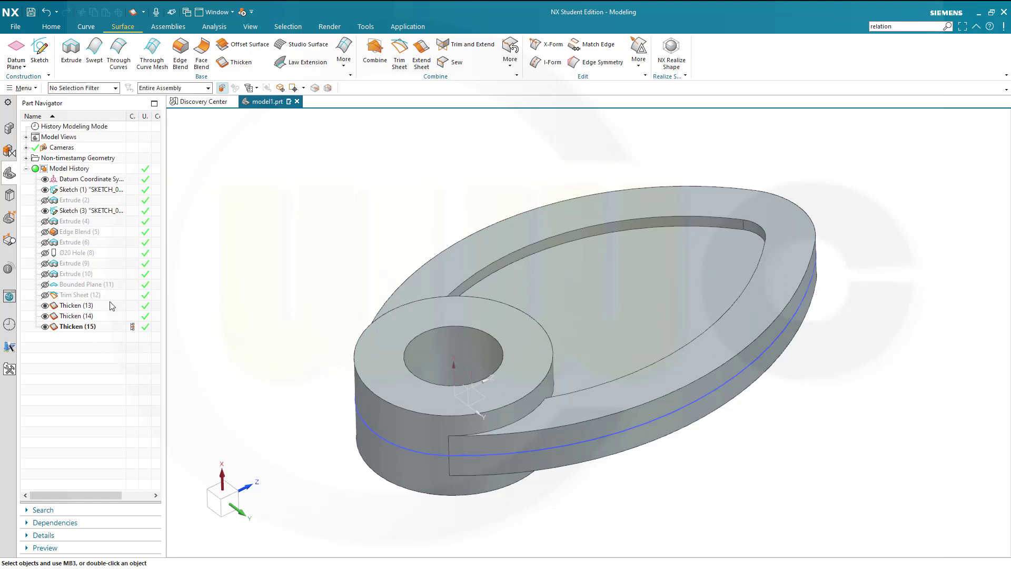
{"action": "left_click", "coordinate": [45, 327]}
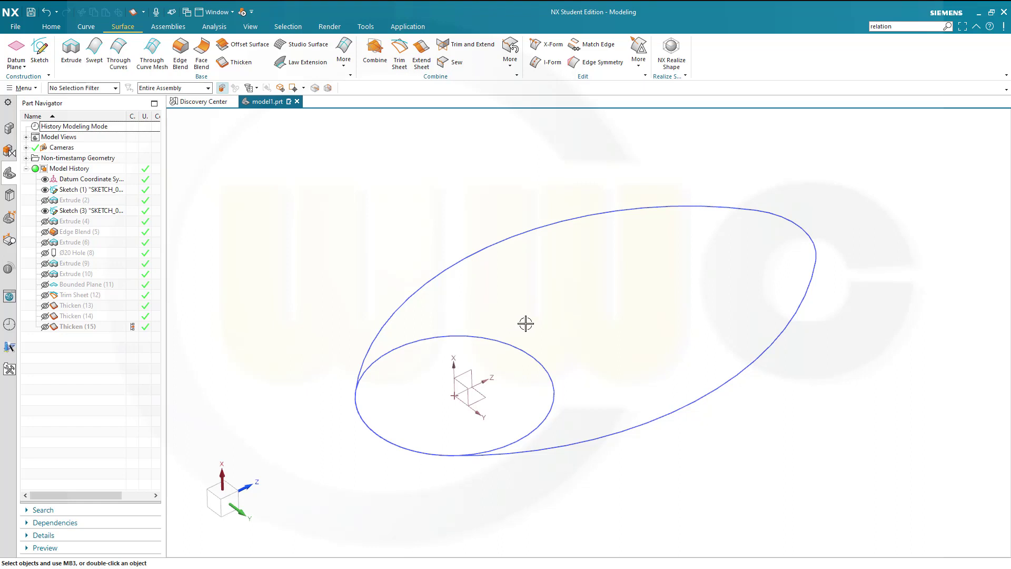
{"action": "middle_click_drag", "start_coordinate": [381, 239], "coordinate": [375, 249]}
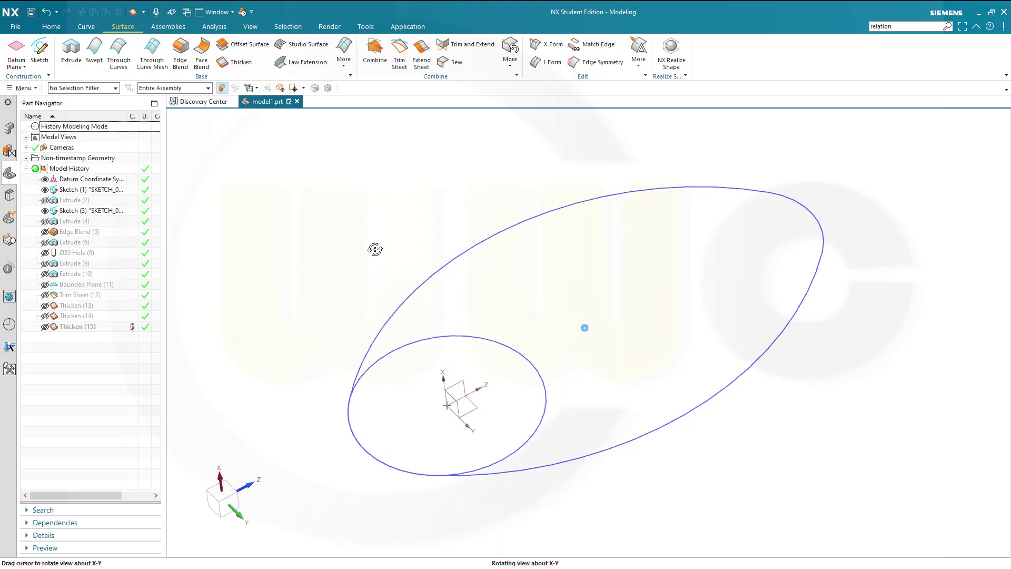
- Extrude the closed cam outline as a solid with a symmetric distance of 10 mm
{"action": "left_click", "coordinate": [74, 51]}
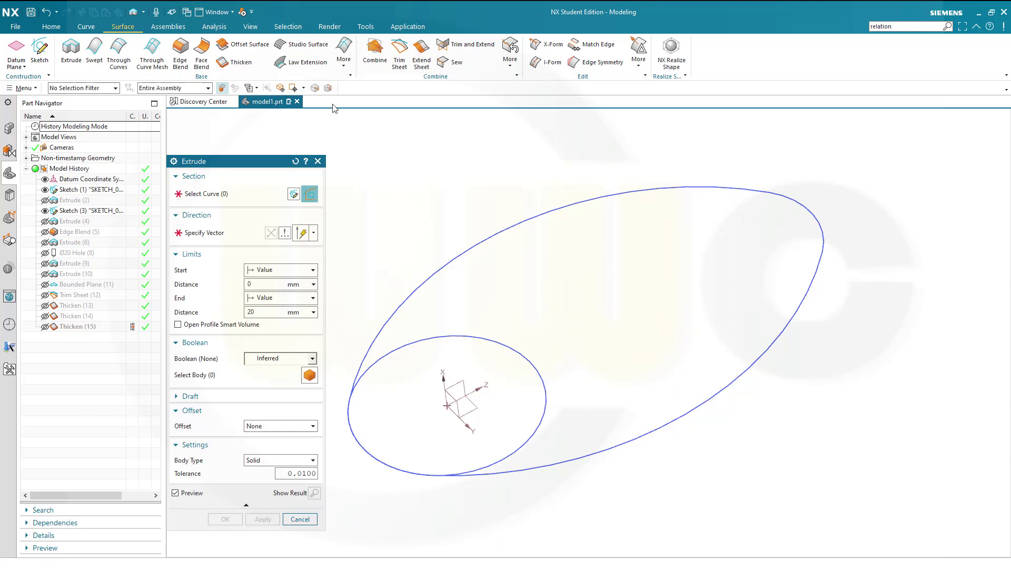
{"action": "left_click", "coordinate": [475, 240]}
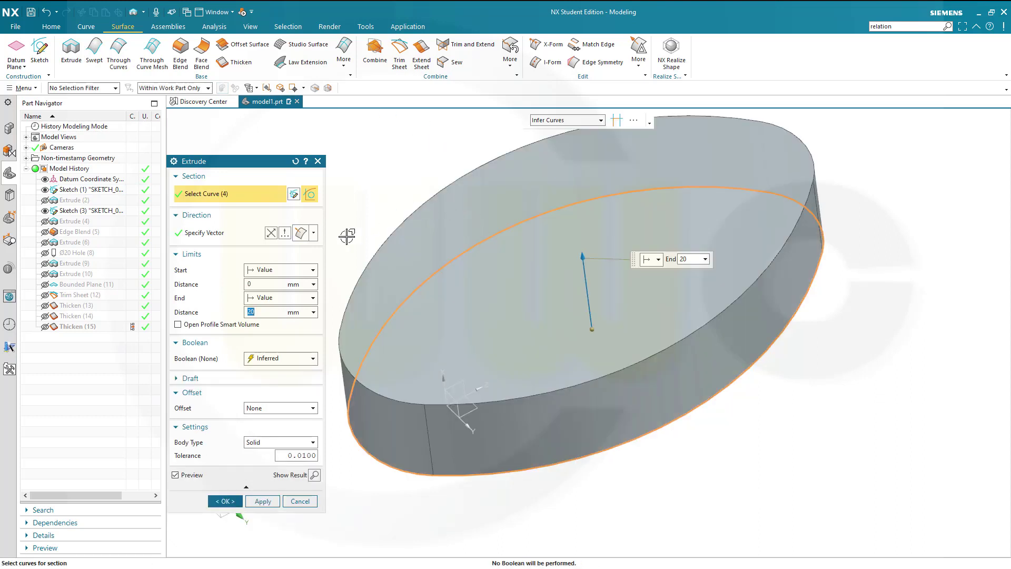
{"action": "left_click", "coordinate": [313, 271]}
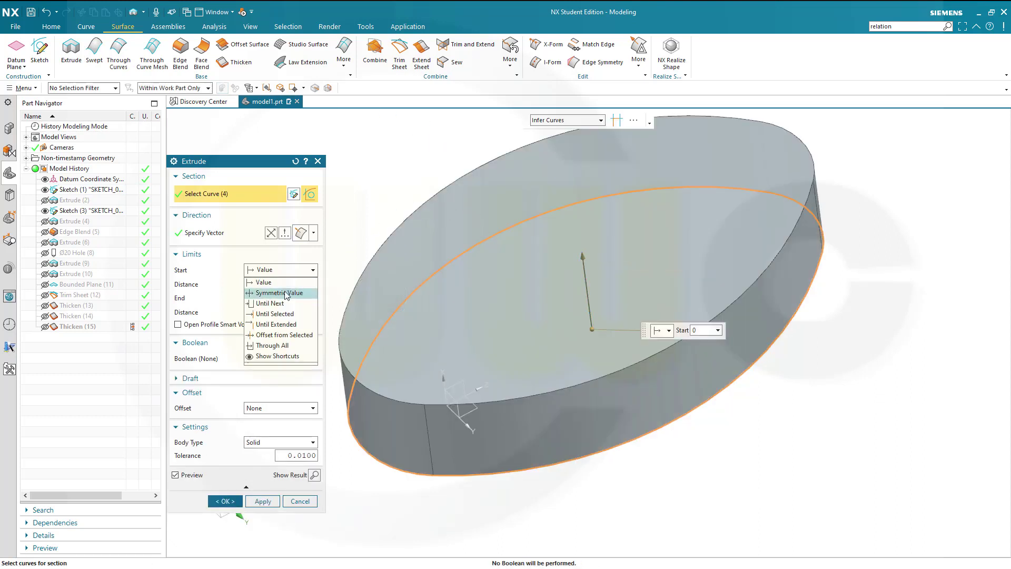
{"action": "left_click", "coordinate": [284, 293]}
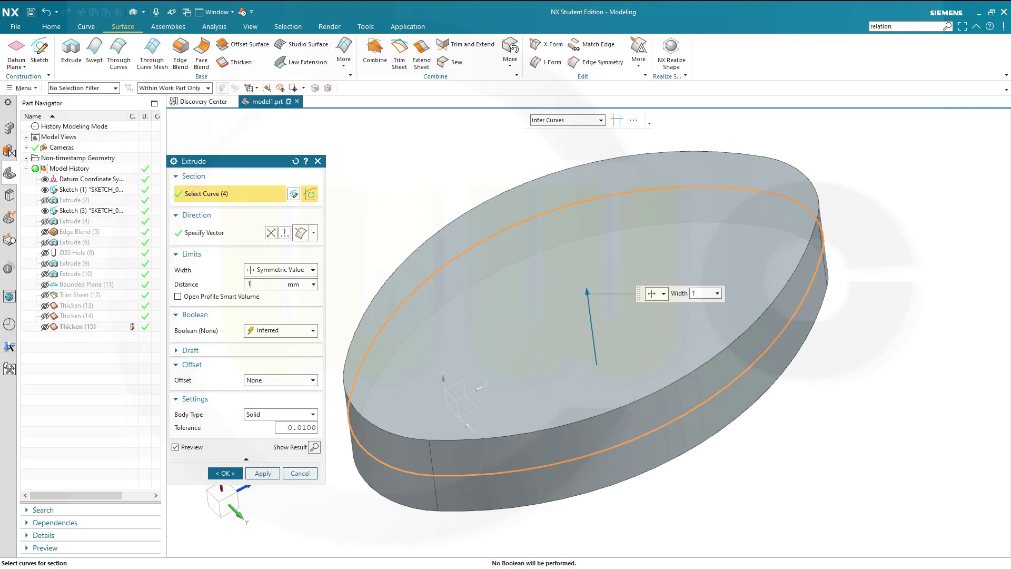
{"action": "key", "text": "Return"}
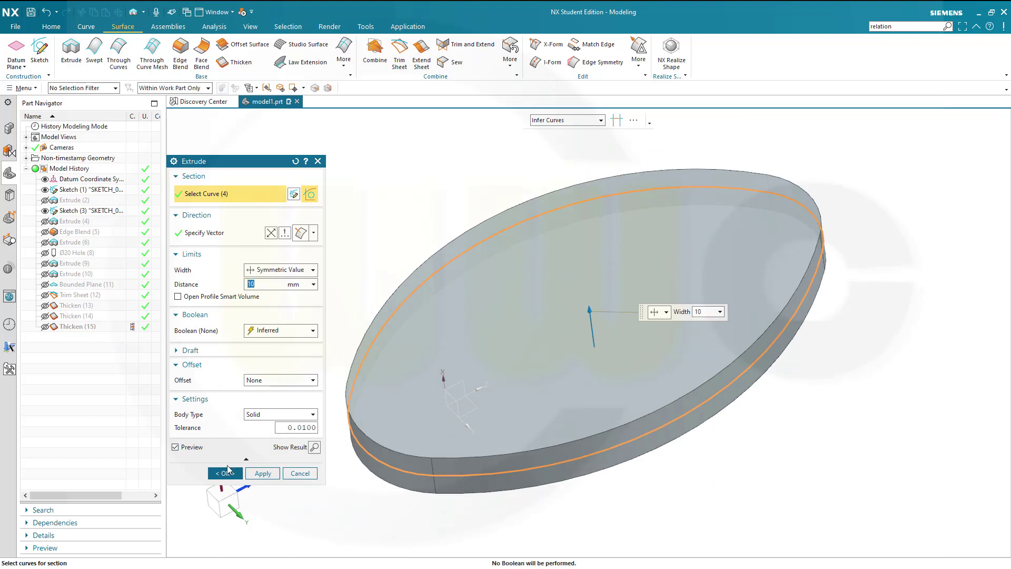
{"action": "left_click", "coordinate": [228, 473]}
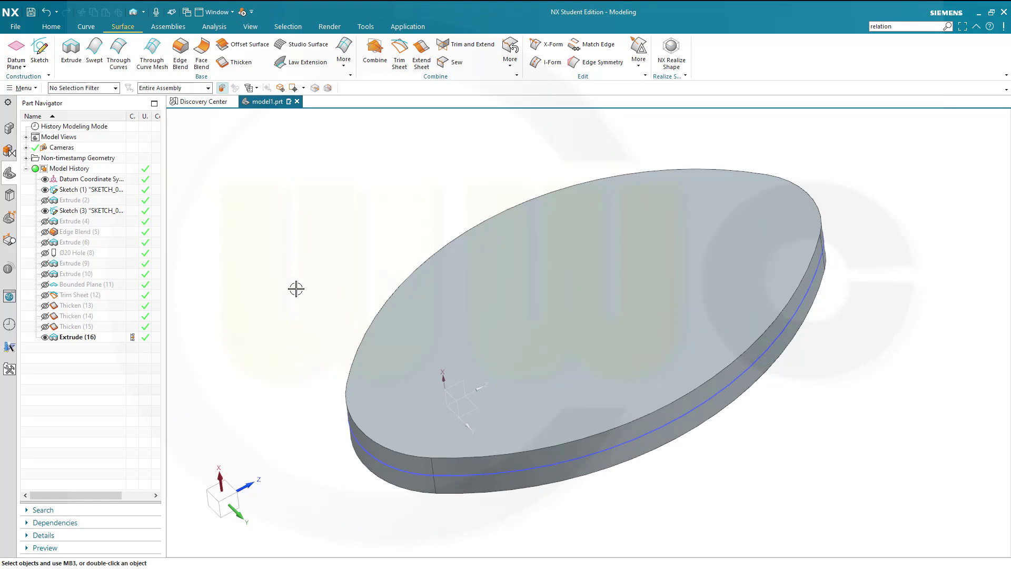
- Shell the cam solid with a 10 mm wall thickness, opening both of its flat faces
{"action": "left_click", "coordinate": [49, 27]}
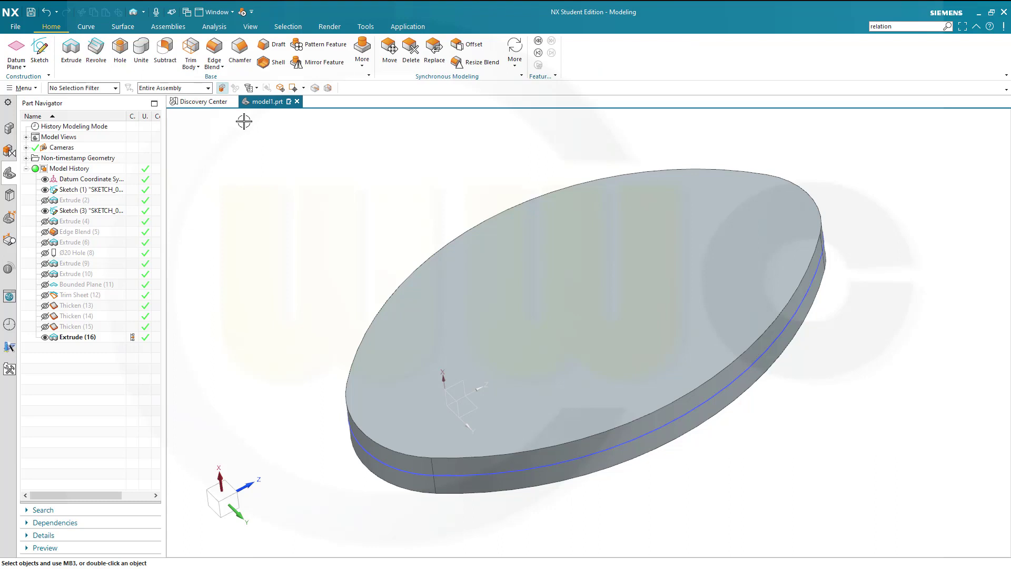
{"action": "left_click", "coordinate": [270, 62]}
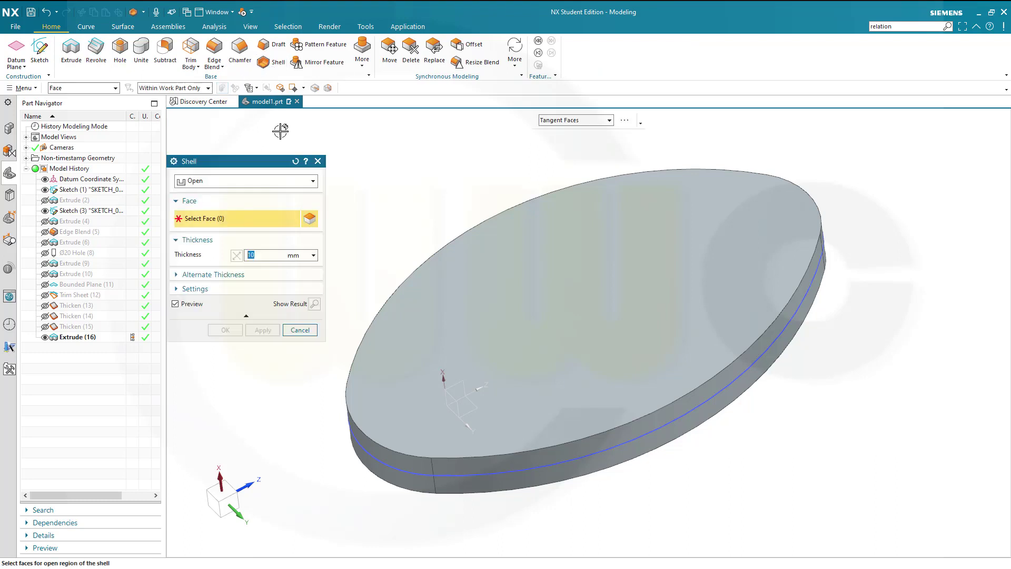
{"action": "left_click", "coordinate": [313, 181]}
{"action": "left_click", "coordinate": [314, 186]}
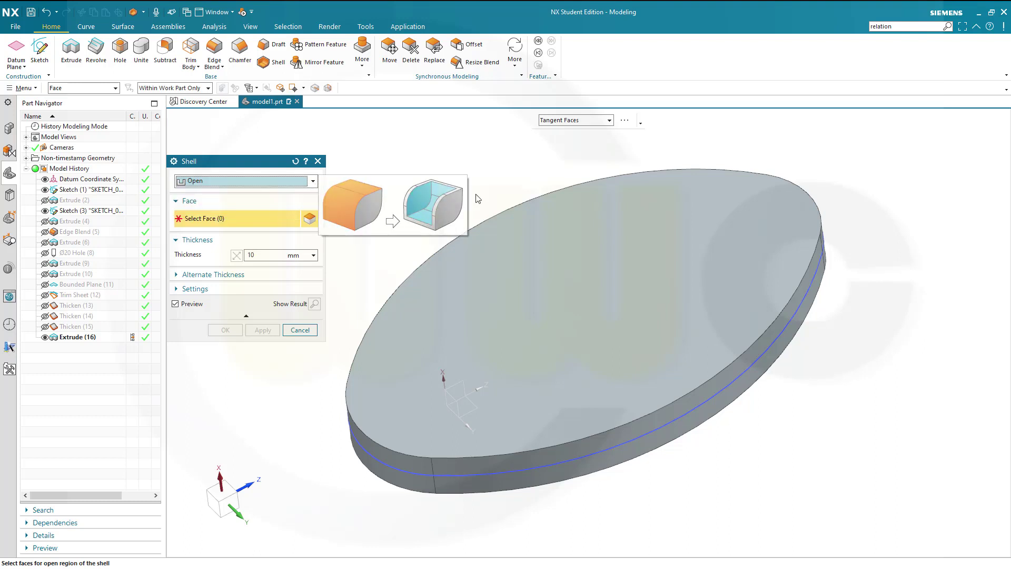
{"action": "left_click", "coordinate": [571, 284]}
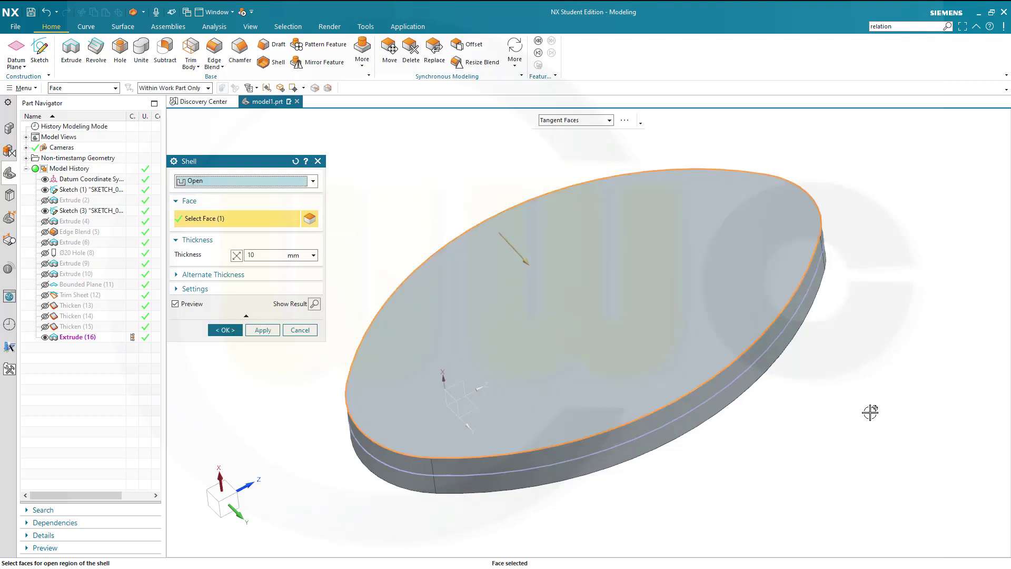
{"action": "middle_click_drag", "start_coordinate": [868, 411], "coordinate": [715, 351]}
{"action": "left_click", "coordinate": [714, 350]}
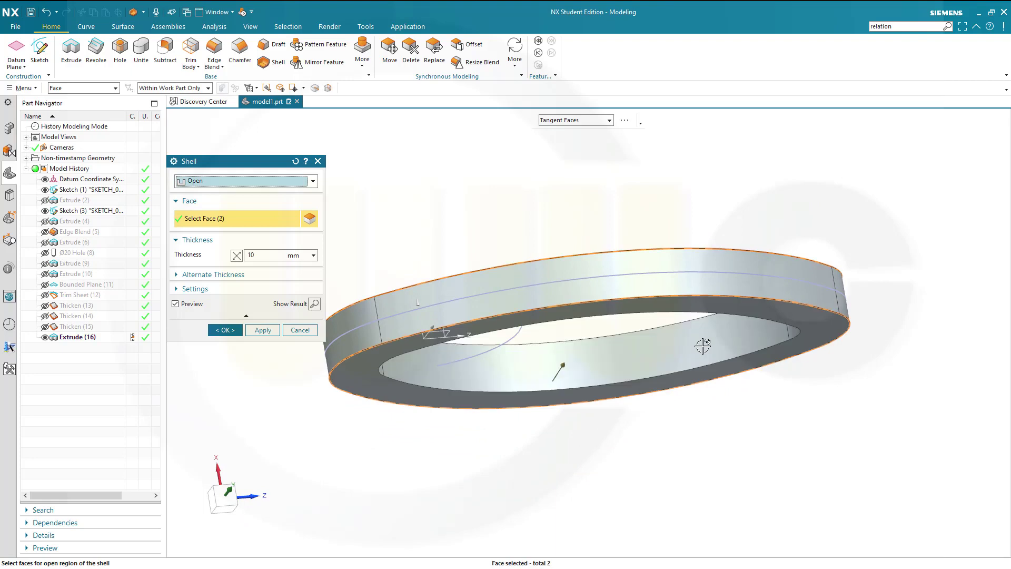
{"action": "middle_click_drag", "start_coordinate": [442, 194], "coordinate": [485, 273]}
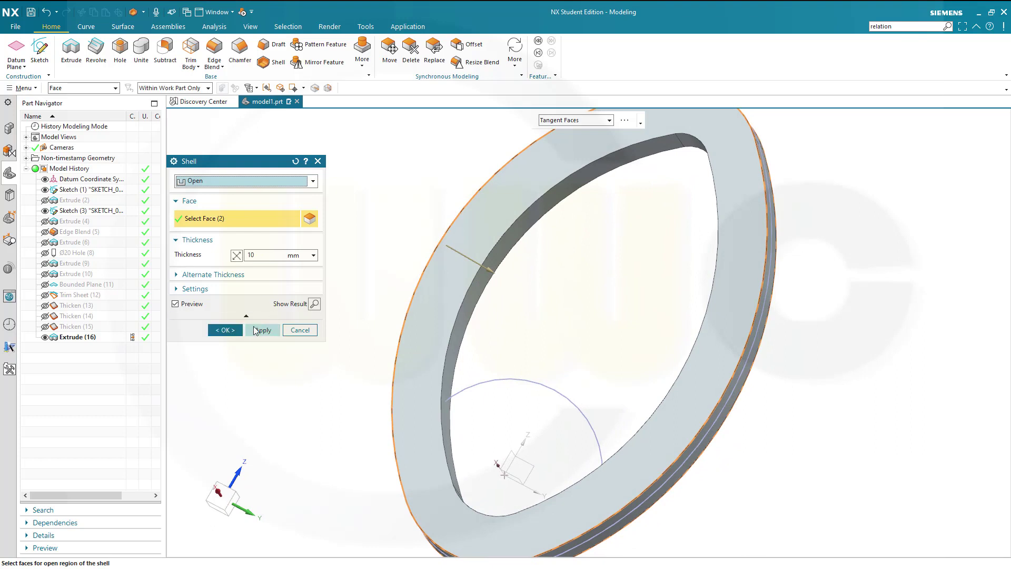
{"action": "left_click", "coordinate": [225, 330]}
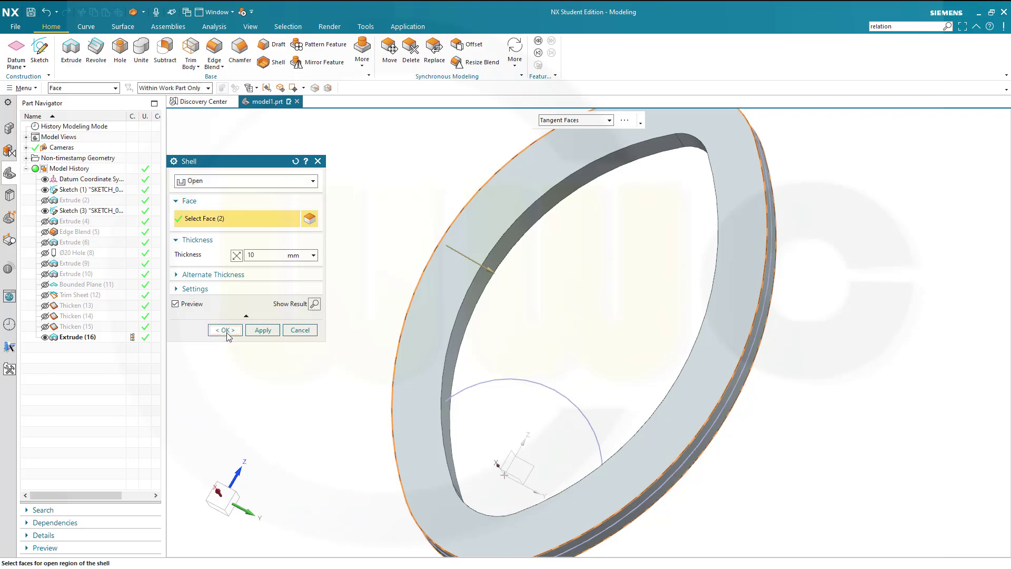
- Extrude the cam outline with a symmetric distance of 5 mm and unite it with the shelled rim to form the web
{"action": "mouse_move", "coordinate": [302, 284]}
{"action": "middle_mouse_down"}
{"action": "mouse_move", "coordinate": [262, 270]}
{"action": "mouse_move", "coordinate": [273, 251]}
{"action": "middle_mouse_up"}
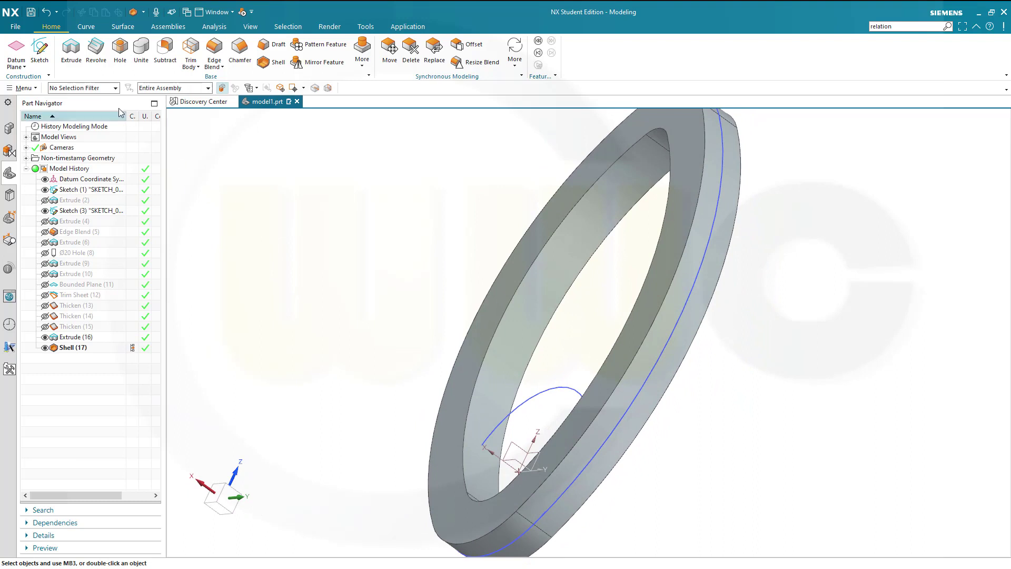
{"action": "left_click", "coordinate": [80, 51]}
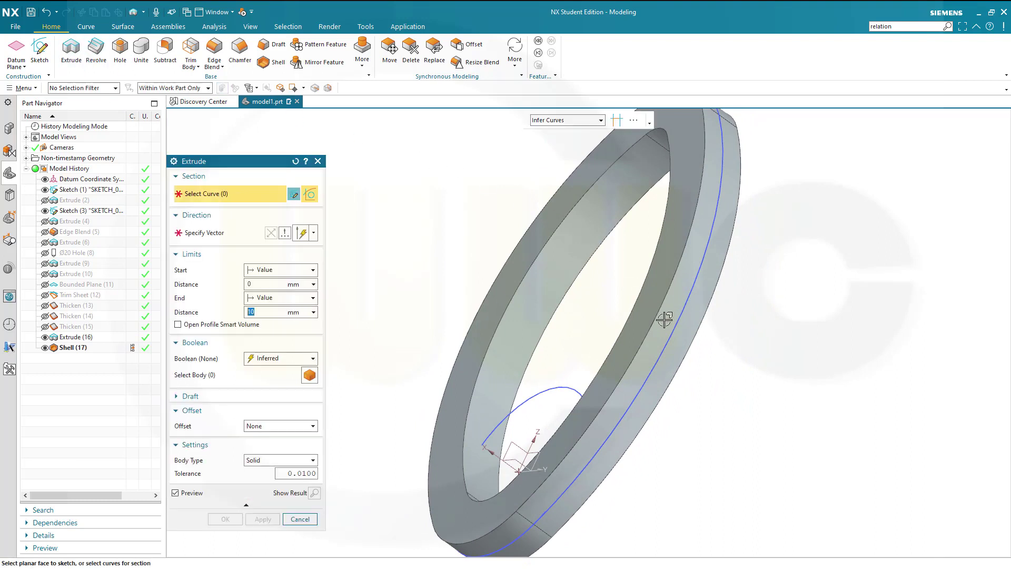
{"action": "left_click", "coordinate": [669, 336]}
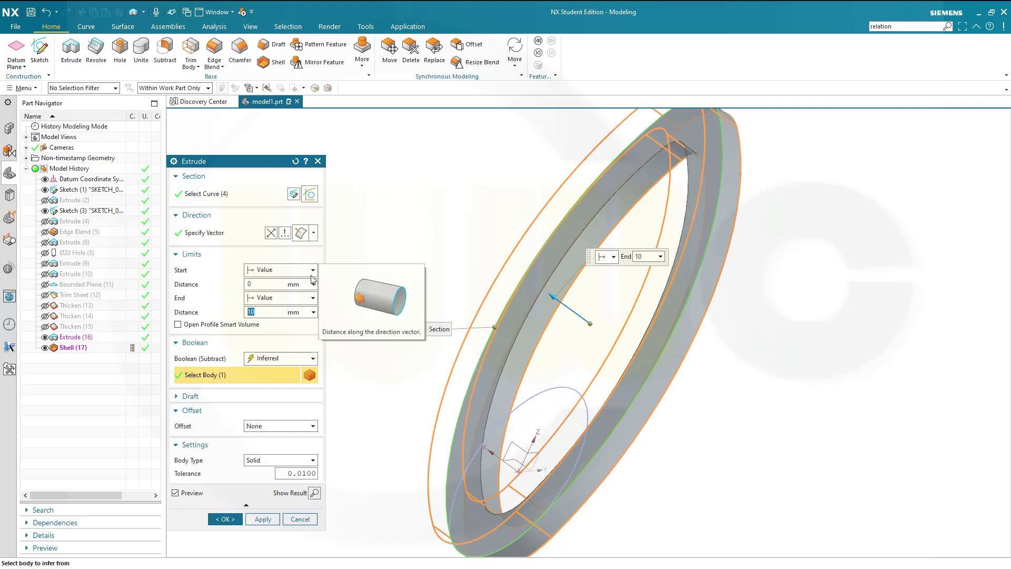
{"action": "left_click", "coordinate": [313, 271]}
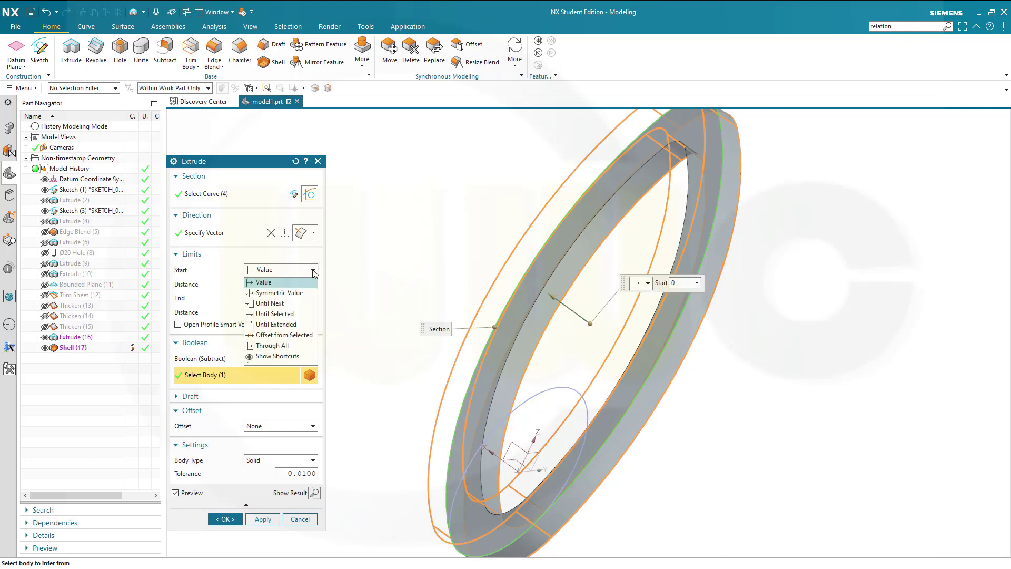
{"action": "left_click", "coordinate": [297, 292]}
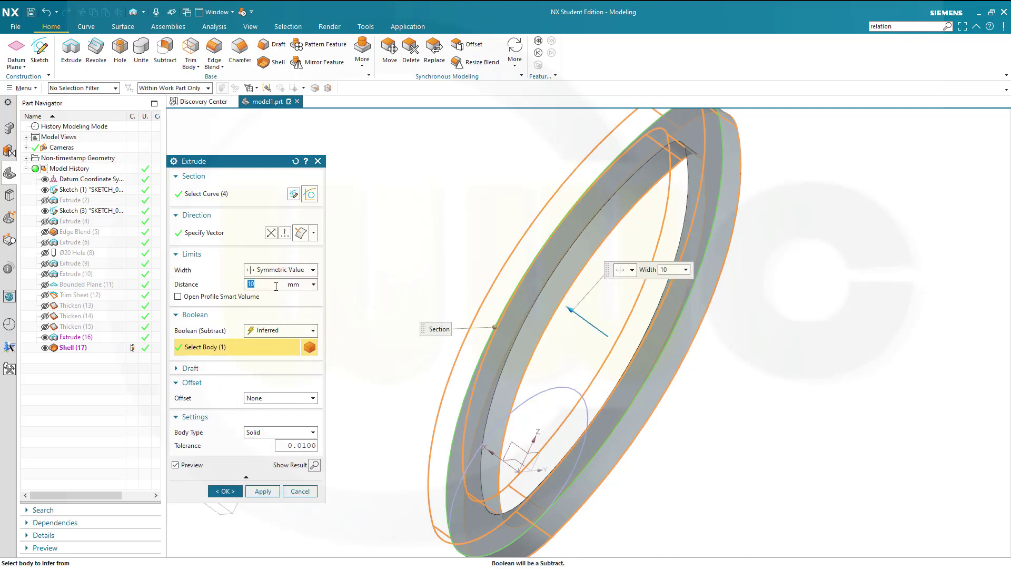
{"action": "key", "text": "Return"}
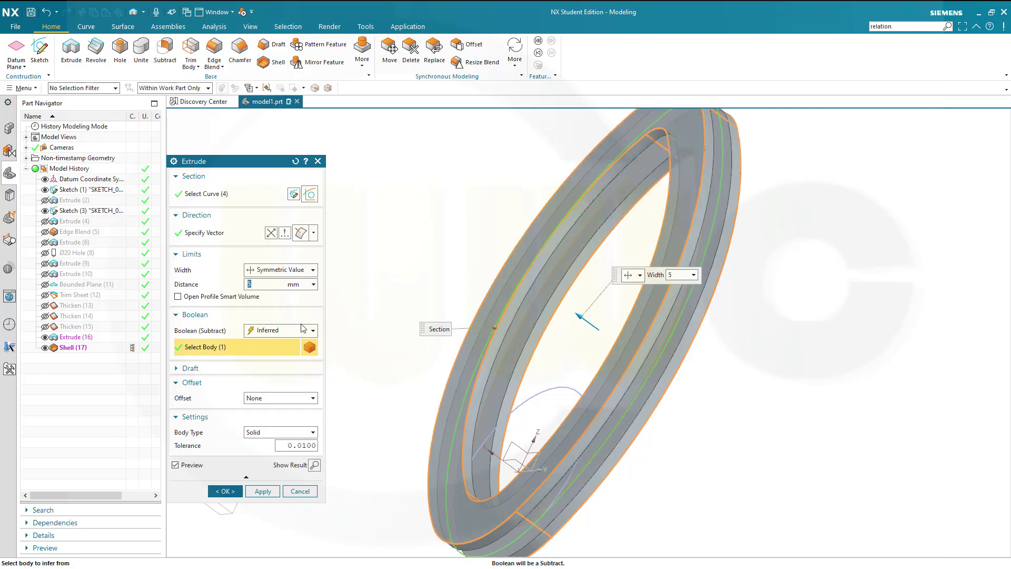
{"action": "left_click", "coordinate": [312, 398]}
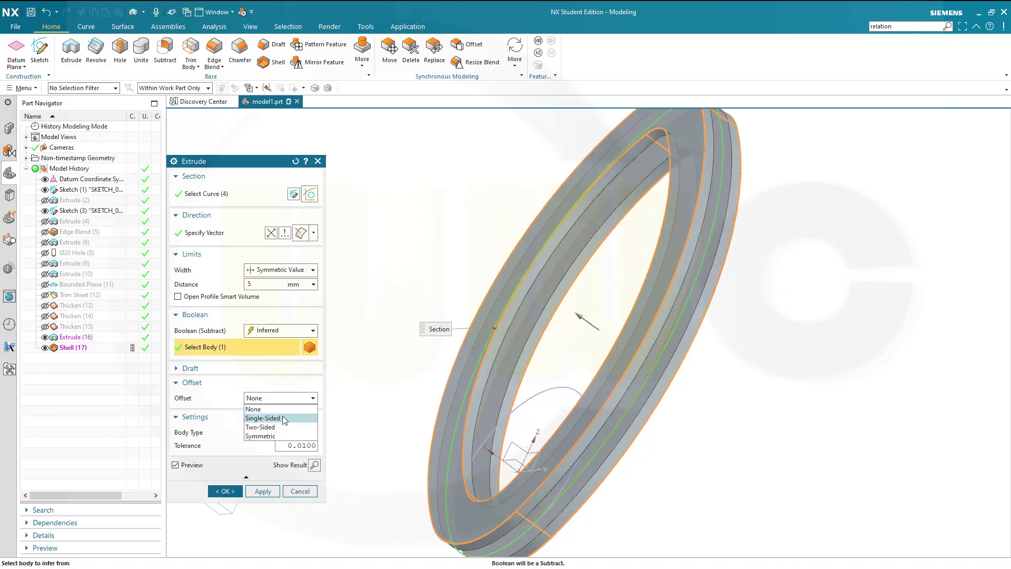
{"action": "left_click", "coordinate": [288, 397]}
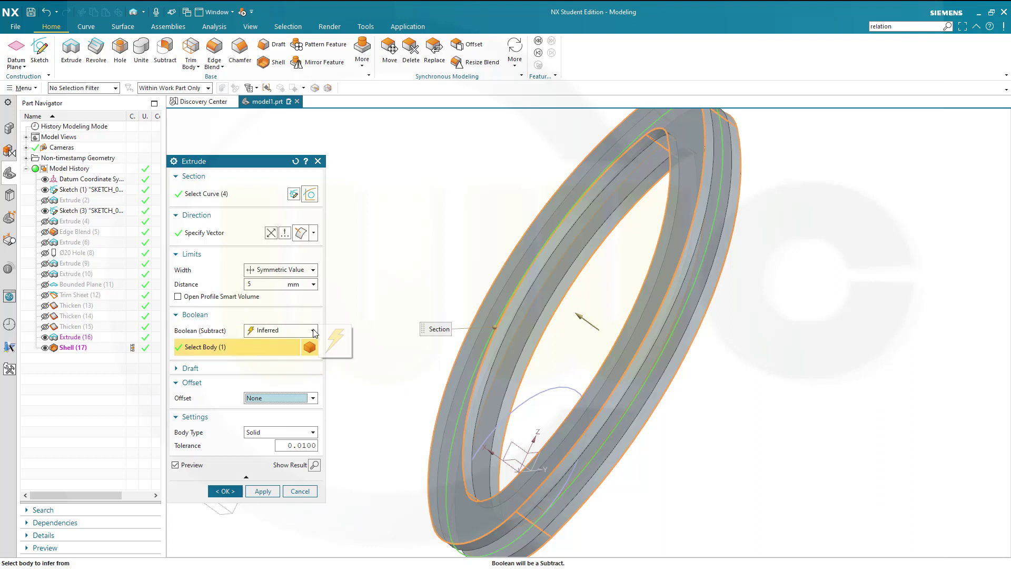
{"action": "left_click", "coordinate": [309, 330]}
{"action": "left_click", "coordinate": [284, 353]}
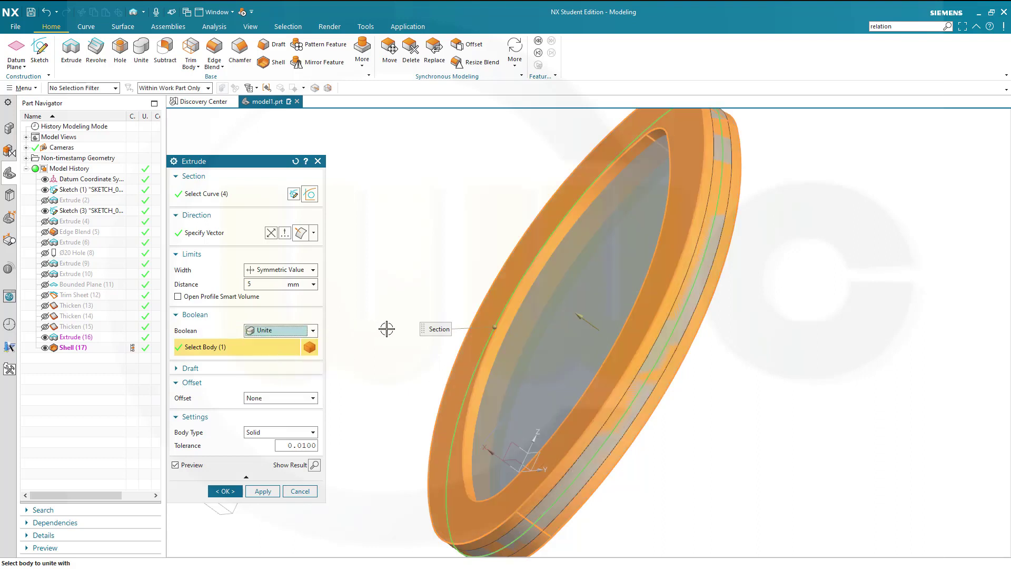
{"action": "left_click", "coordinate": [262, 490]}
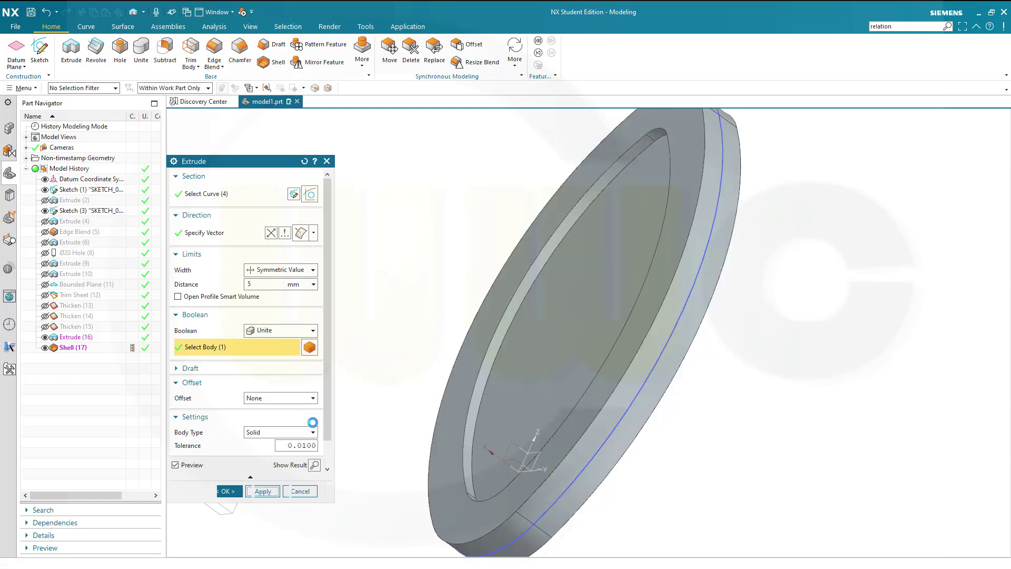
- Extrude the boss circle from Sketch (3) with a symmetric distance of 20 mm and unite it with the lever body
{"action": "mouse_move", "coordinate": [411, 311]}
{"action": "middle_mouse_down"}
{"action": "mouse_move", "coordinate": [428, 264]}
{"action": "mouse_move", "coordinate": [418, 251]}
{"action": "mouse_move", "coordinate": [401, 284]}
{"action": "mouse_move", "coordinate": [415, 311]}
{"action": "middle_mouse_up"}
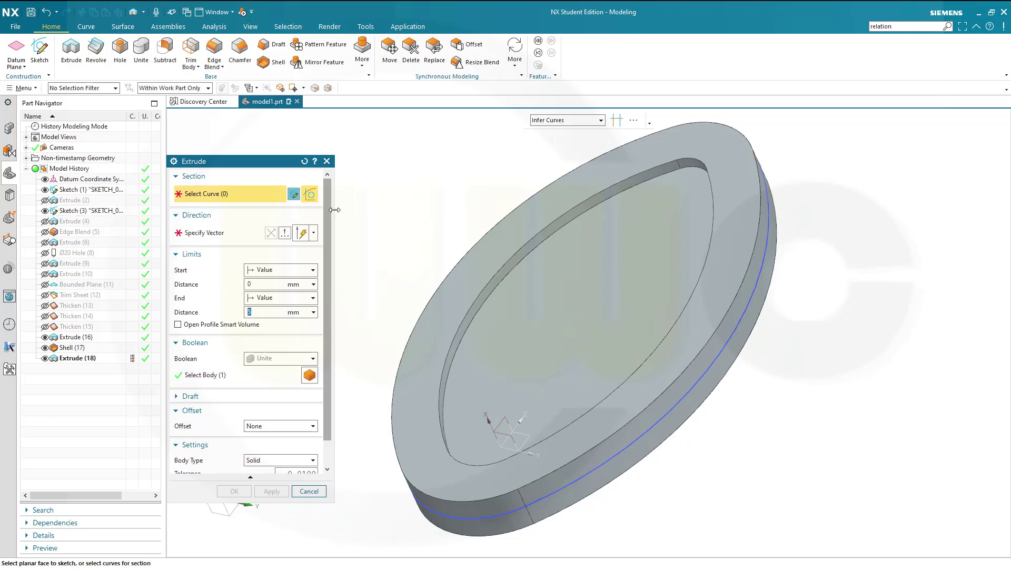
{"action": "left_click", "coordinate": [99, 212]}
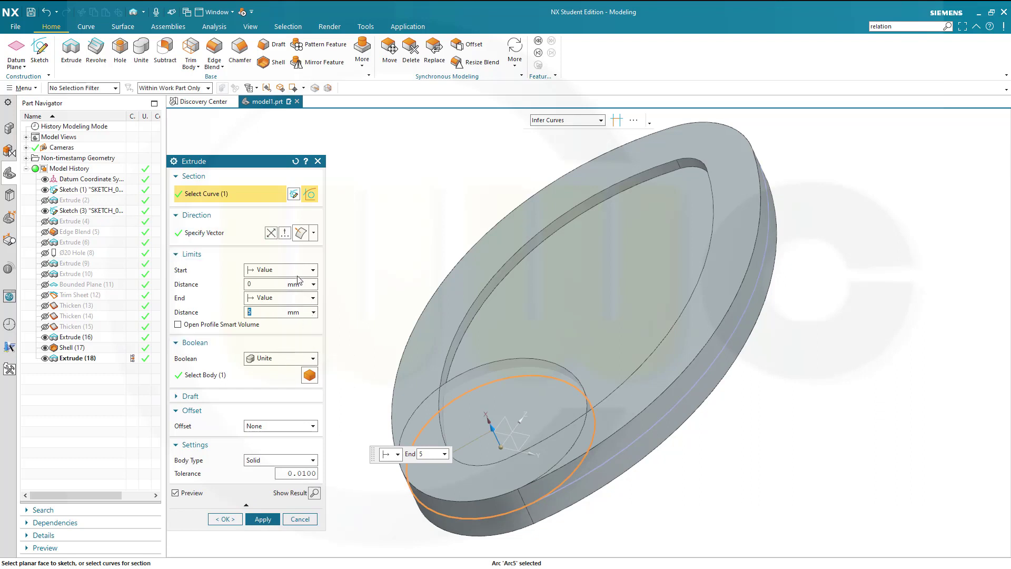
{"action": "left_click", "coordinate": [312, 270]}
{"action": "left_click", "coordinate": [279, 293]}
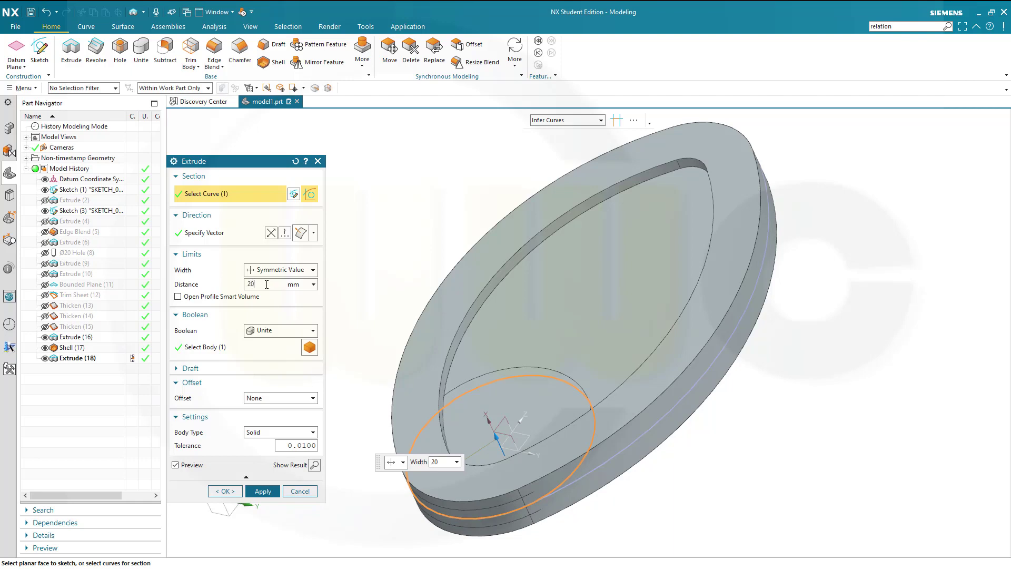
{"action": "key", "text": "Return"}
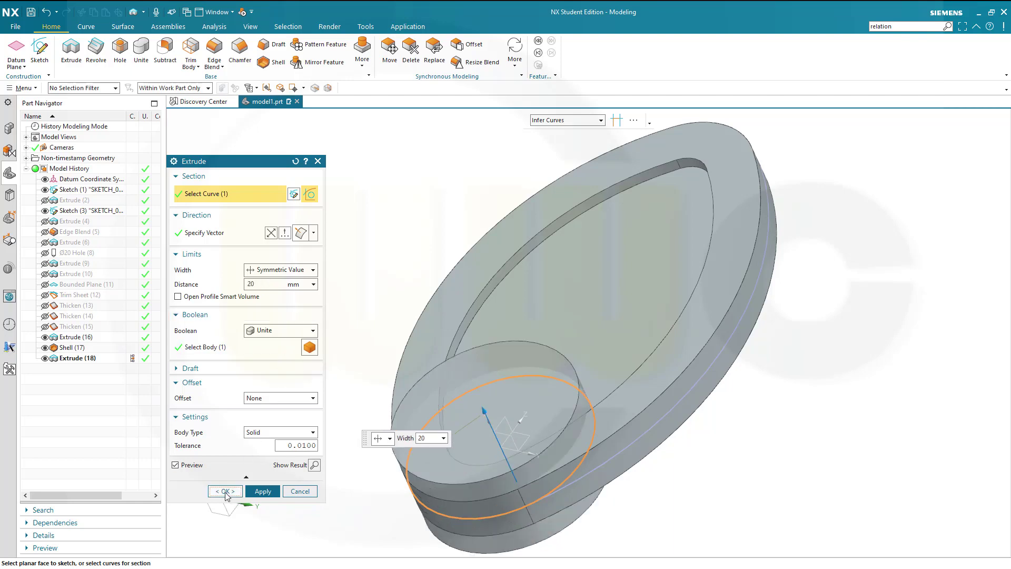
{"action": "left_click", "coordinate": [226, 492]}
- Reorder the boss extrusion before the web extrusion in the model history and make the boss extrusion the current feature
{"action": "mouse_move", "coordinate": [342, 271]}
{"action": "middle_mouse_down"}
{"action": "mouse_move", "coordinate": [350, 339]}
{"action": "mouse_move", "coordinate": [337, 335]}
{"action": "mouse_move", "coordinate": [361, 291]}
{"action": "mouse_move", "coordinate": [354, 264]}
{"action": "middle_mouse_up"}
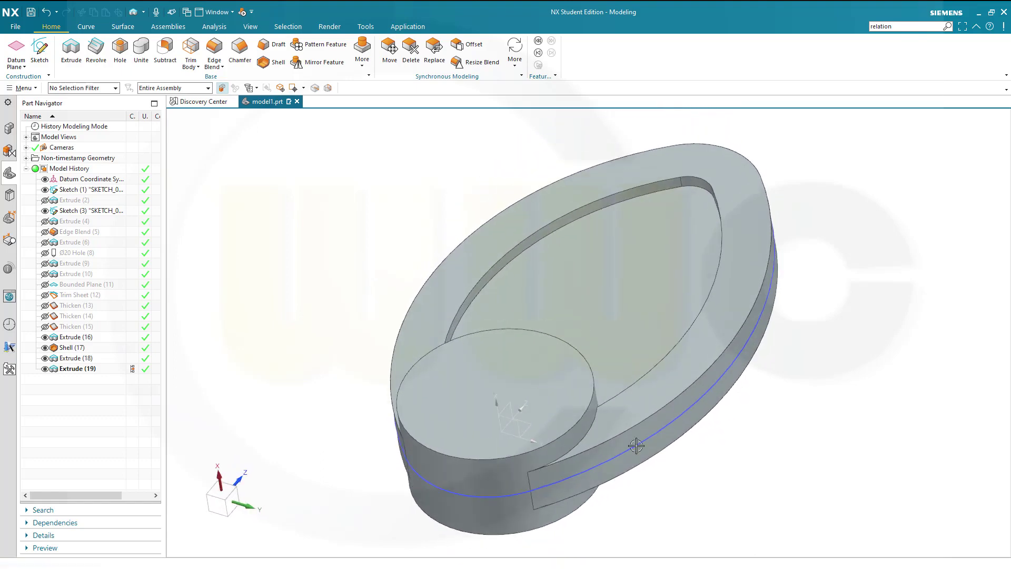
{"action": "middle_click_drag", "start_coordinate": [677, 481], "coordinate": [181, 346]}
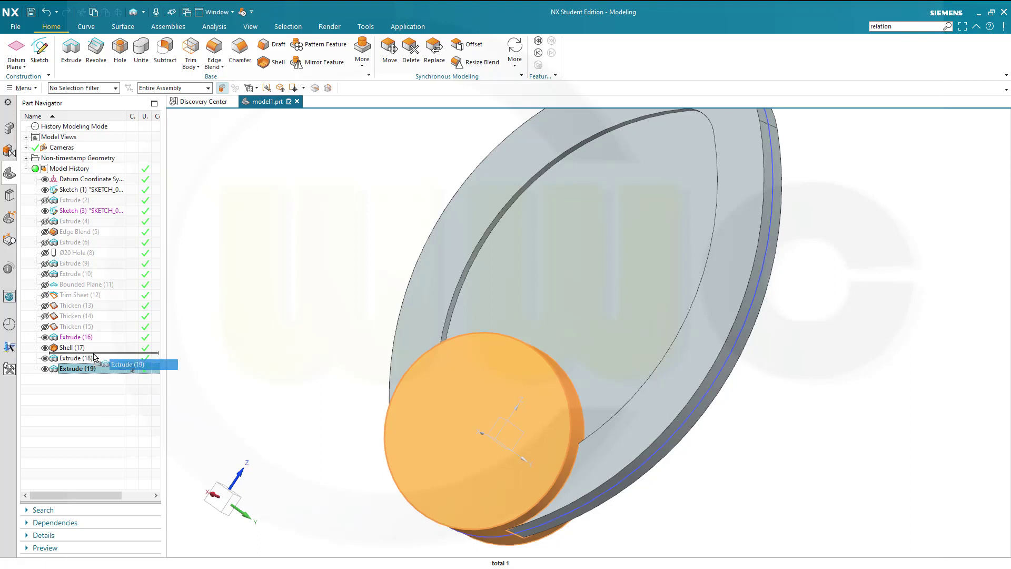
{"action": "left_click", "coordinate": [99, 388]}
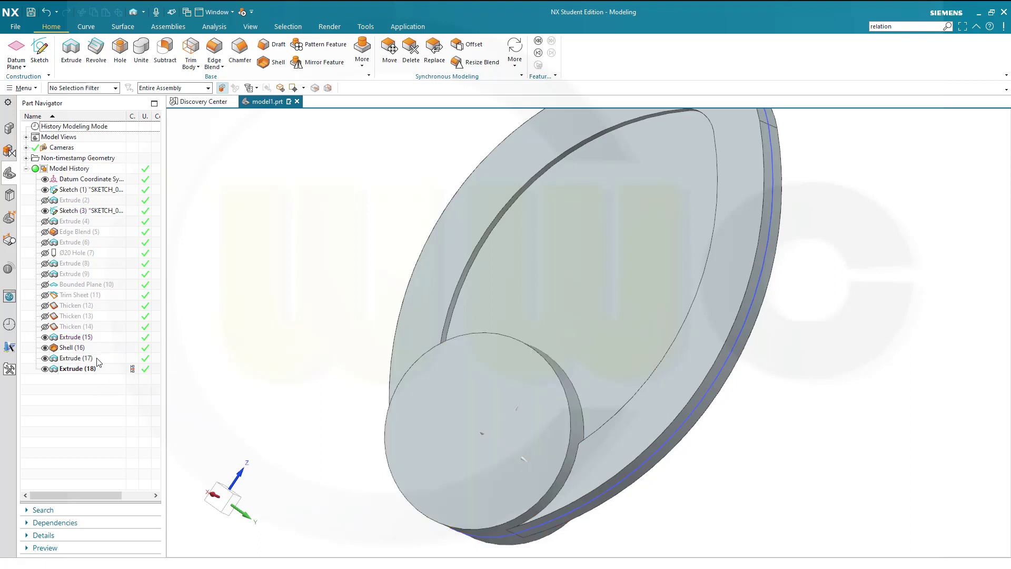
{"action": "left_click", "coordinate": [89, 360]}
{"action": "right_click", "coordinate": [89, 363]}
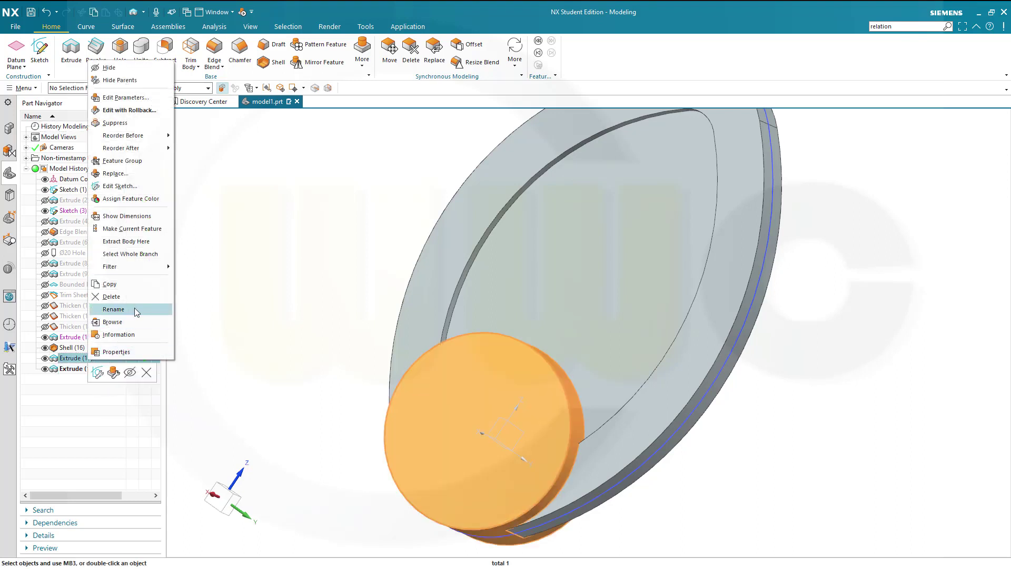
{"action": "left_click", "coordinate": [140, 240]}
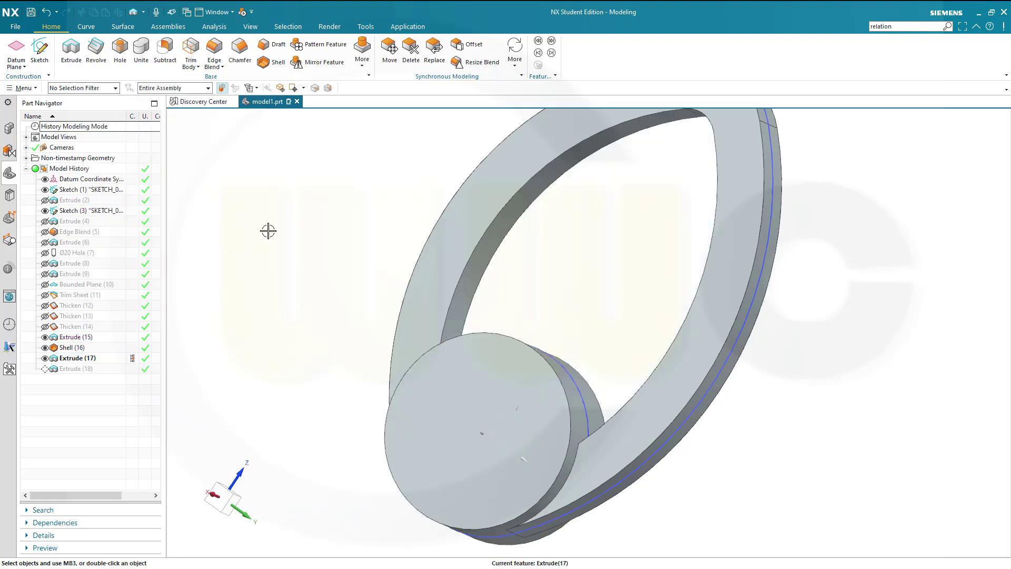
- Blend the two inner edges where the rim meets the boss with a circular 8 mm radius
{"action": "middle_click_drag", "start_coordinate": [269, 228], "coordinate": [256, 270]}
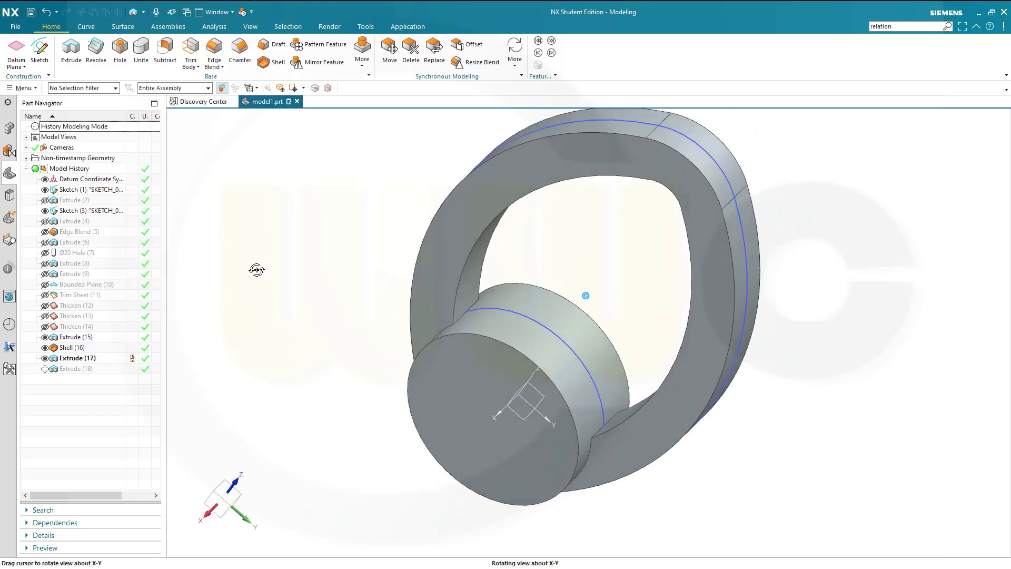
{"action": "left_click", "coordinate": [214, 50]}
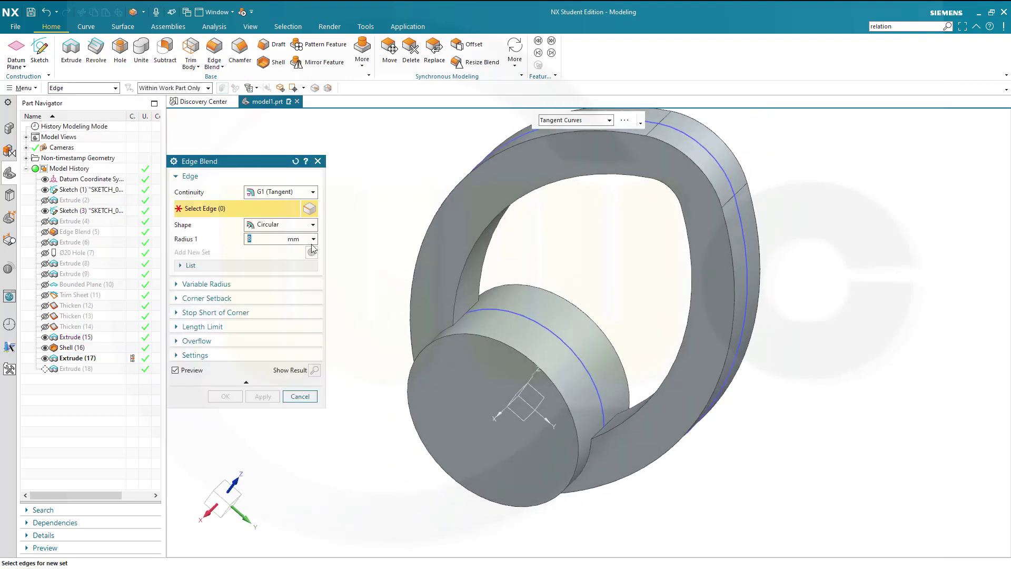
{"action": "left_click", "coordinate": [462, 315]}
{"action": "middle_click_drag", "start_coordinate": [483, 372], "coordinate": [583, 393]}
{"action": "scroll", "coordinate": [582, 393], "scroll_direction": "up", "scroll_amount": 4}
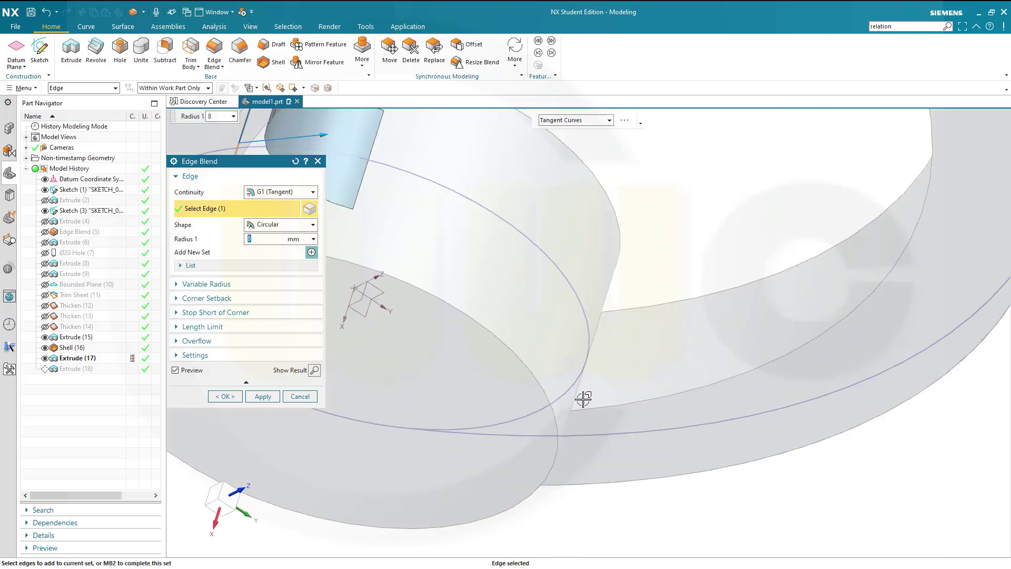
{"action": "middle_click_drag", "start_coordinate": [605, 377], "coordinate": [600, 377]}
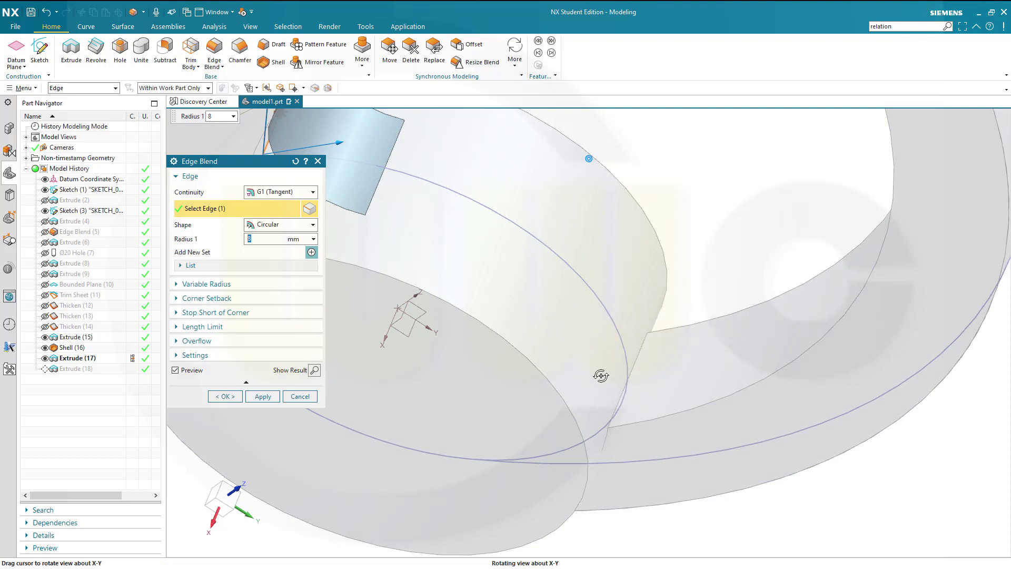
{"action": "left_click", "coordinate": [639, 350]}
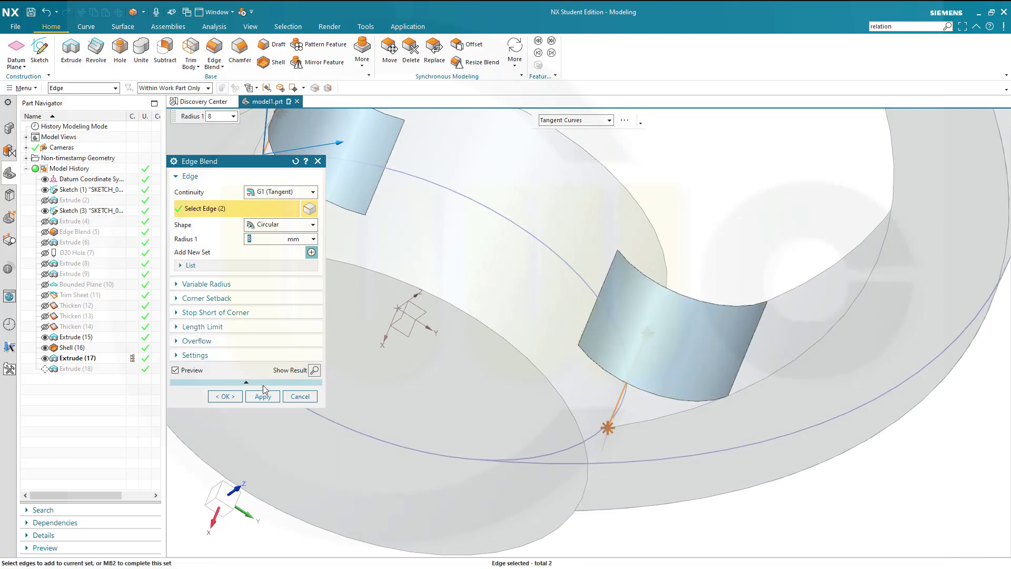
{"action": "left_click", "coordinate": [225, 396]}
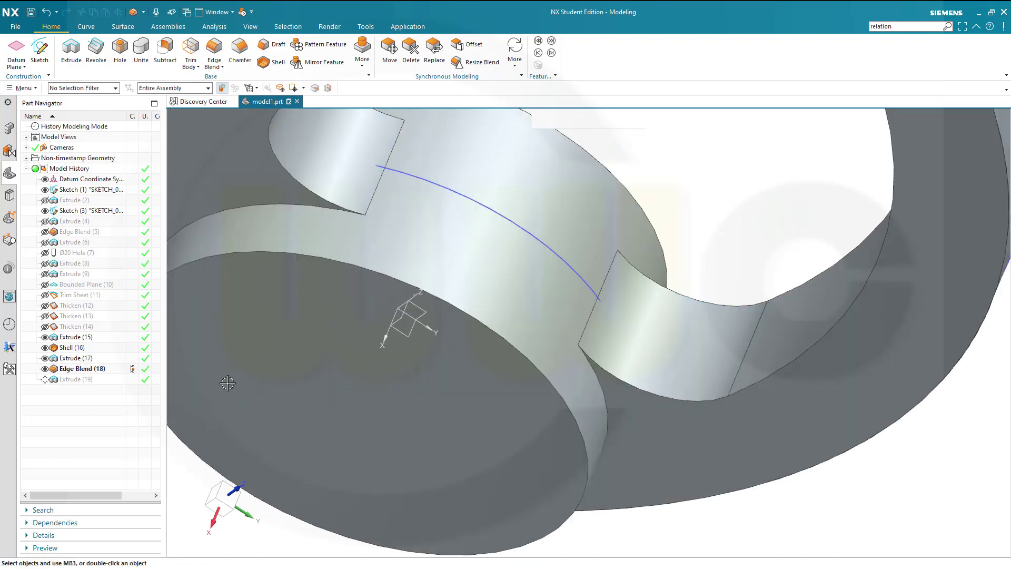
- Make the web extrusion at the end of the model history the current feature
{"action": "right_click", "coordinate": [81, 385]}
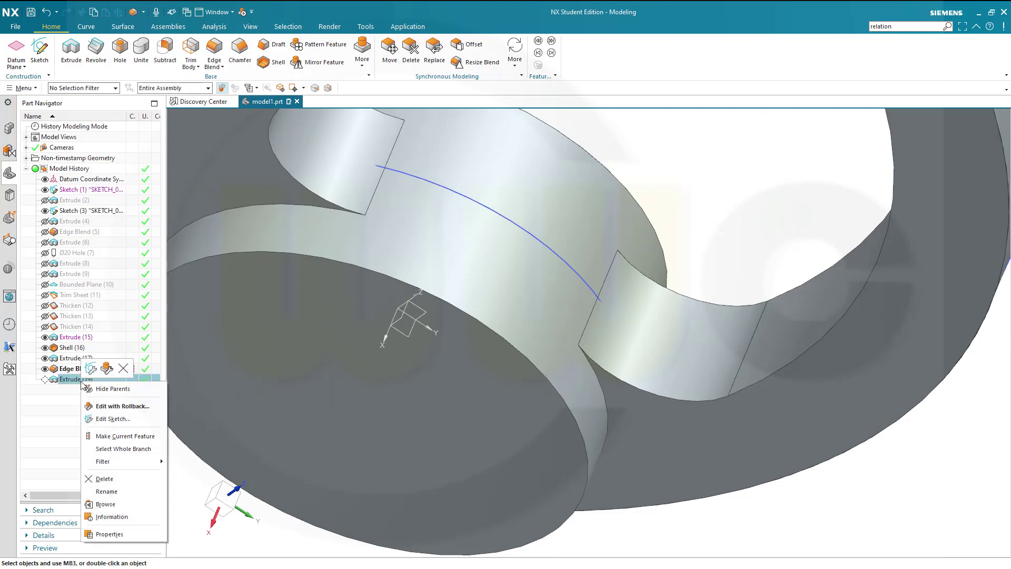
{"action": "left_click", "coordinate": [117, 435]}
{"action": "scroll", "coordinate": [402, 293], "scroll_direction": "down", "scroll_amount": 10}
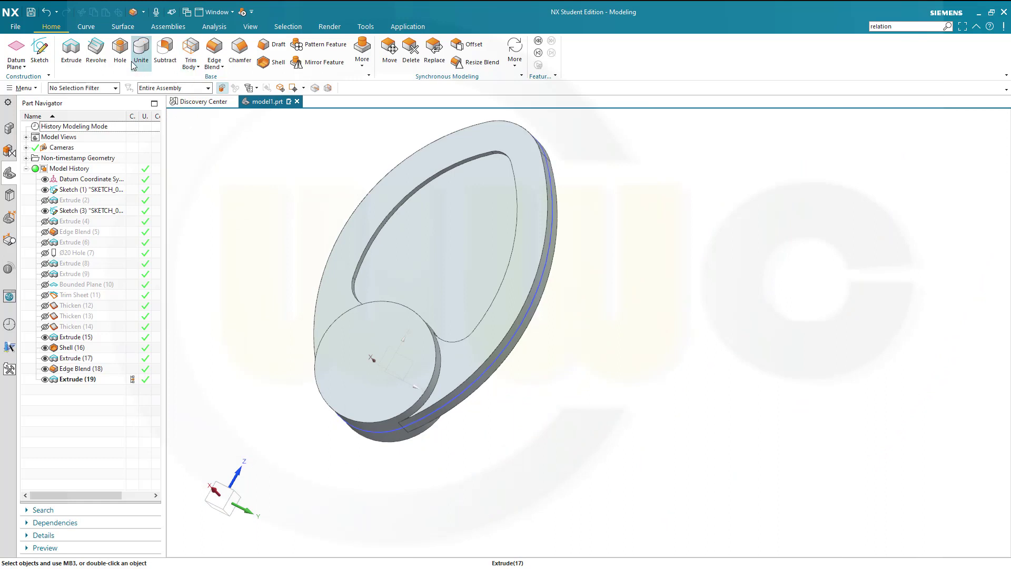
- Cut a simple 20 mm diameter hole through the body, centred on the boss's circular edge
{"action": "left_click", "coordinate": [121, 52]}
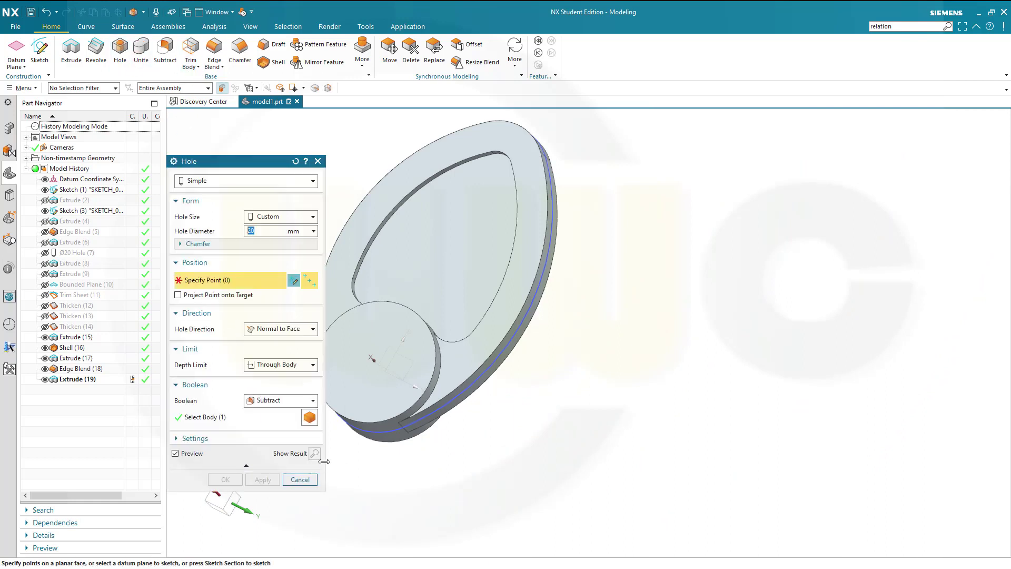
{"action": "middle_click_drag", "start_coordinate": [377, 469], "coordinate": [383, 441]}
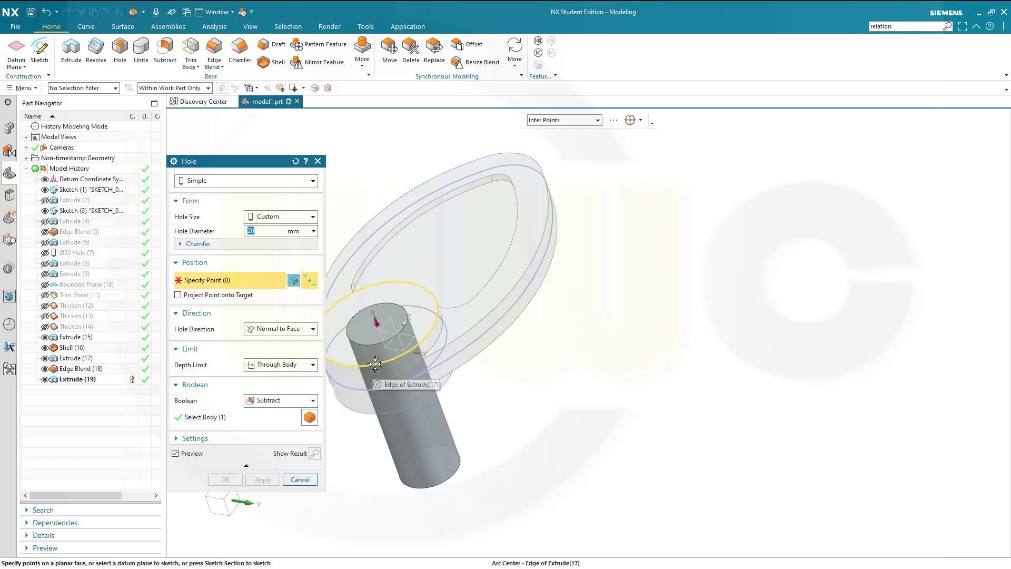
{"action": "left_click", "coordinate": [375, 363]}
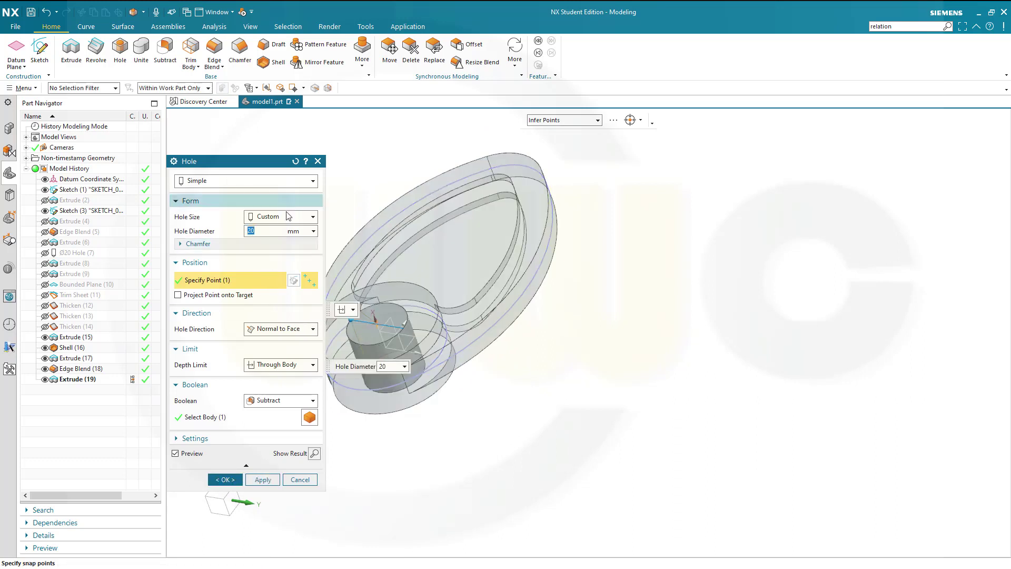
{"action": "left_click", "coordinate": [228, 479]}
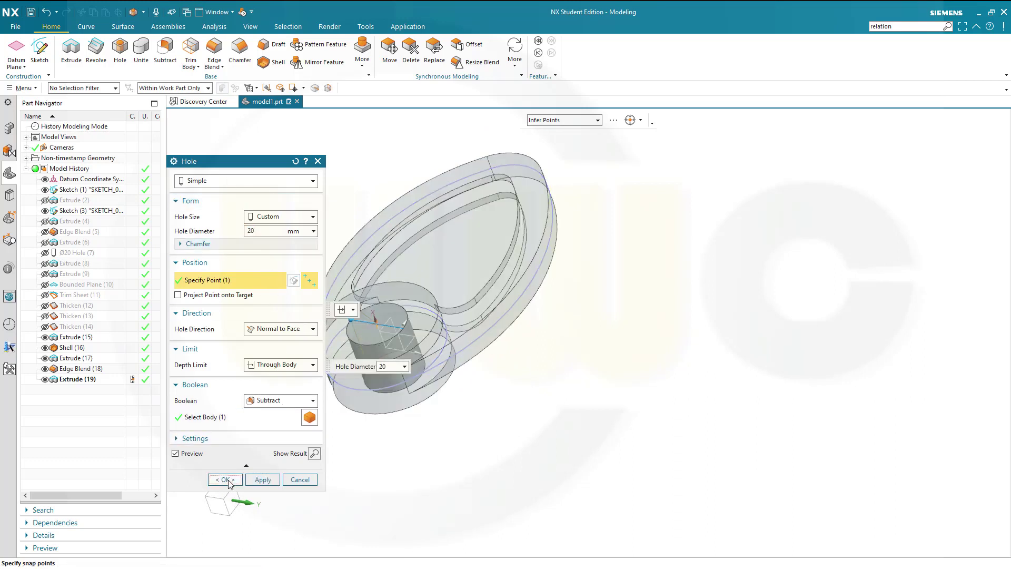
{"action": "middle_click_drag", "start_coordinate": [546, 422], "coordinate": [505, 425]}
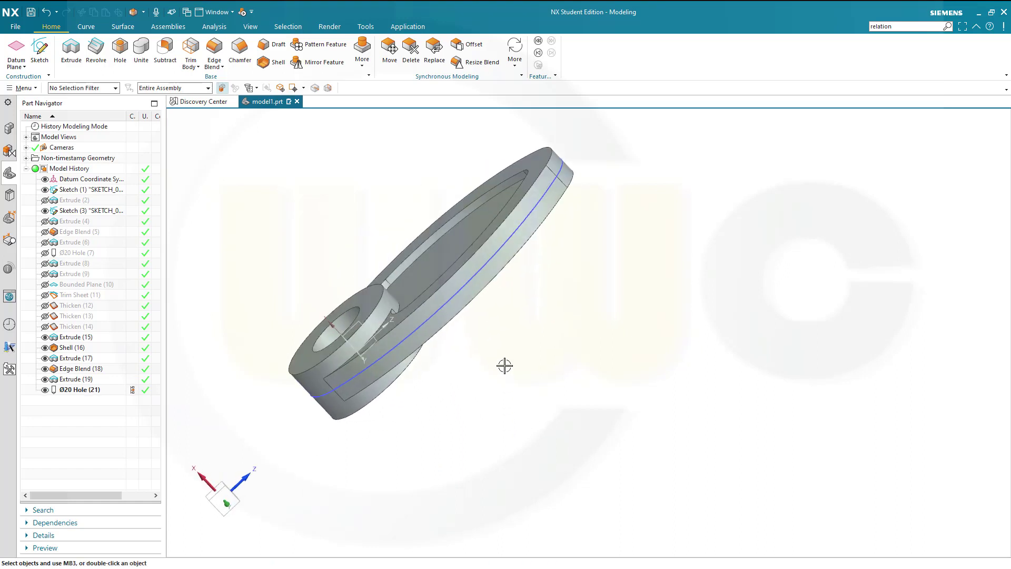
{"action": "middle_click_drag", "start_coordinate": [500, 348], "coordinate": [621, 403]}
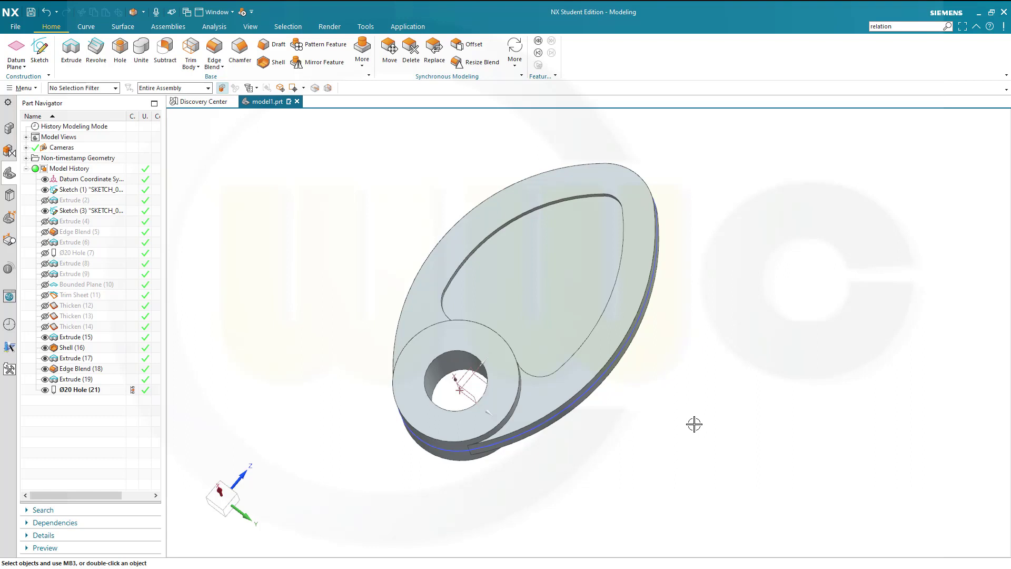
{"action": "middle_click_drag", "start_coordinate": [689, 422], "coordinate": [687, 410]}
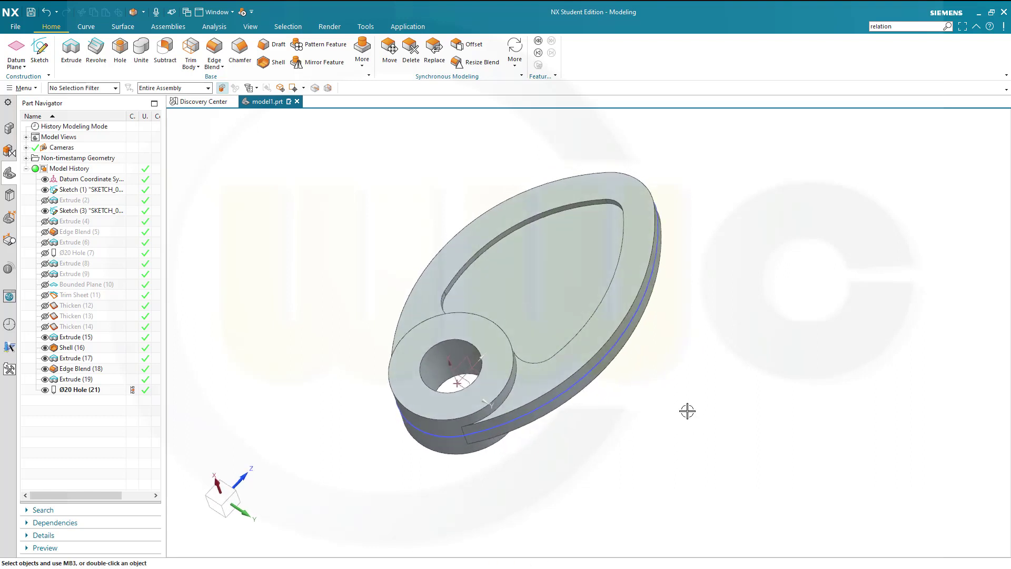